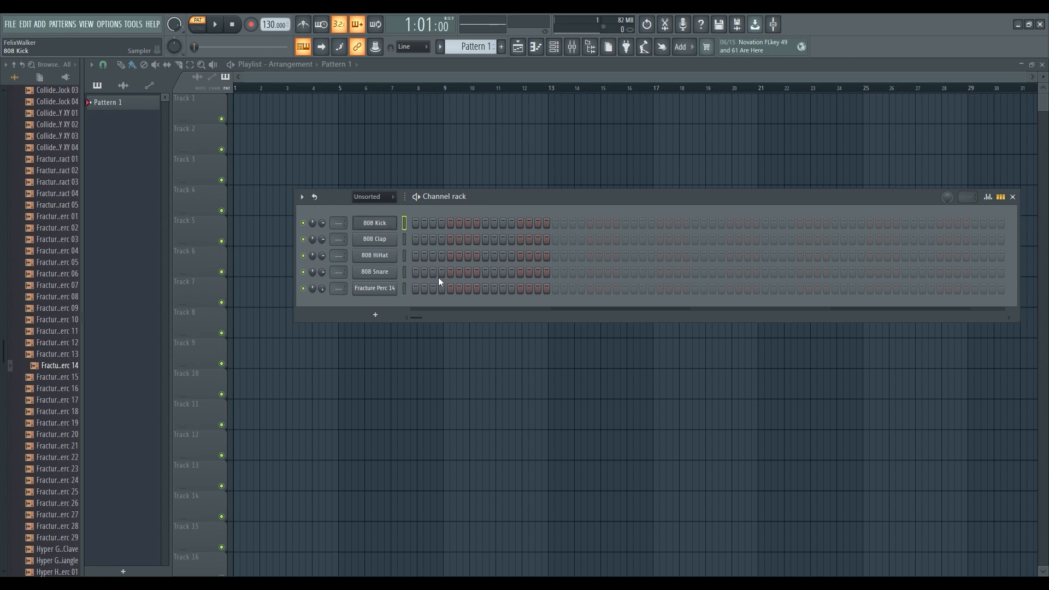
Collapse the Drums (ModeAudio) percussion samples and open the Kicks folder under Packs > Drums.
scroll(33, 274, up, 15)
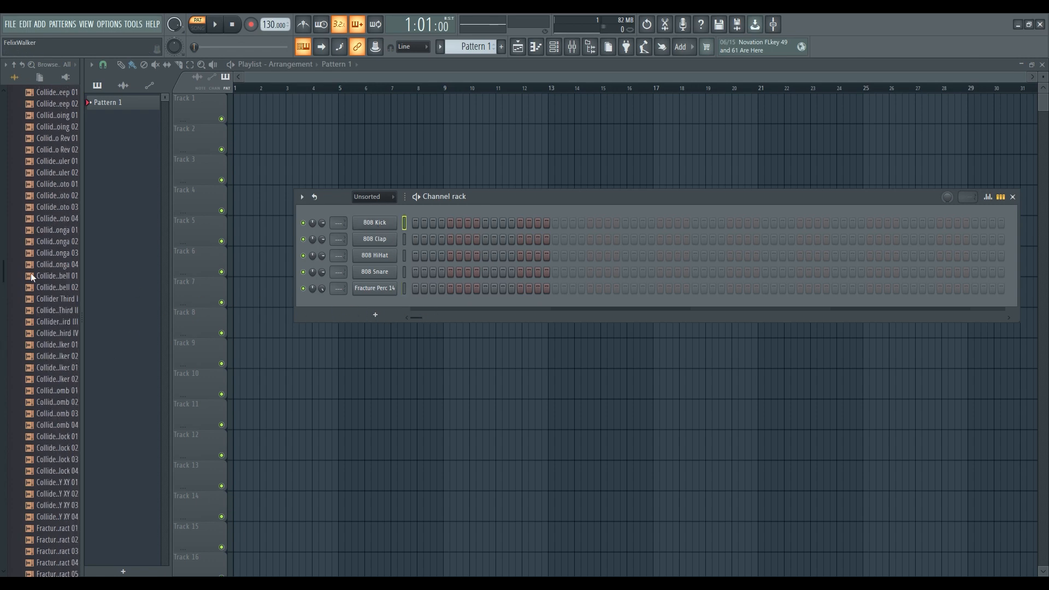
click(53, 251)
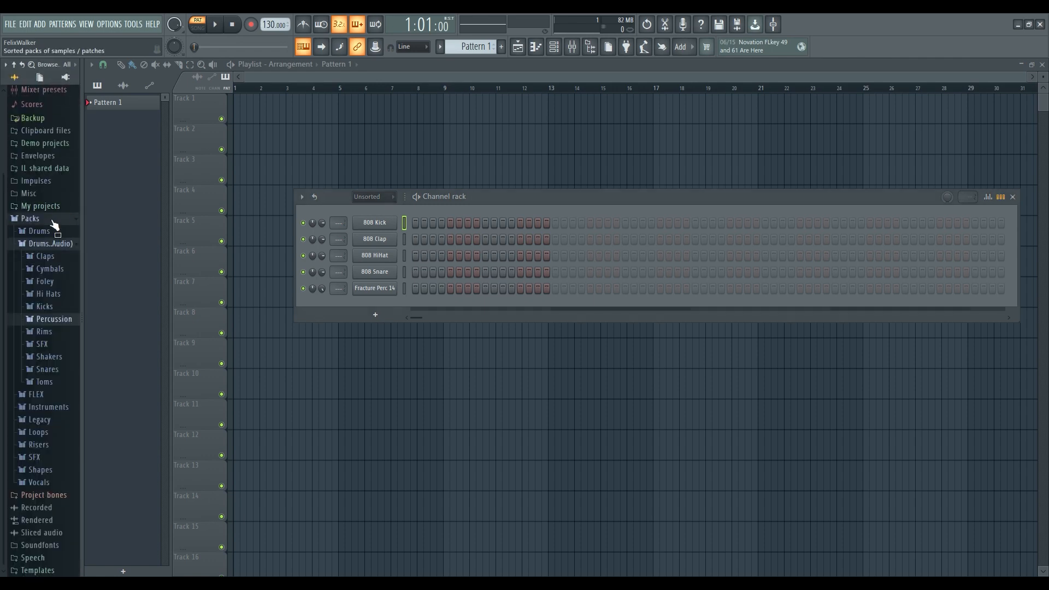
click(52, 244)
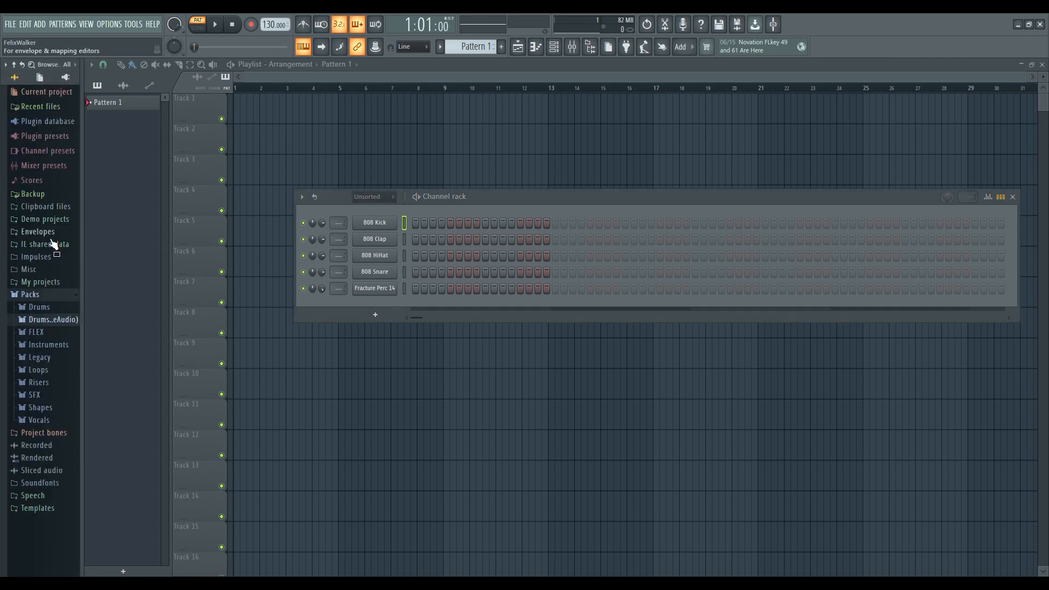
click(39, 307)
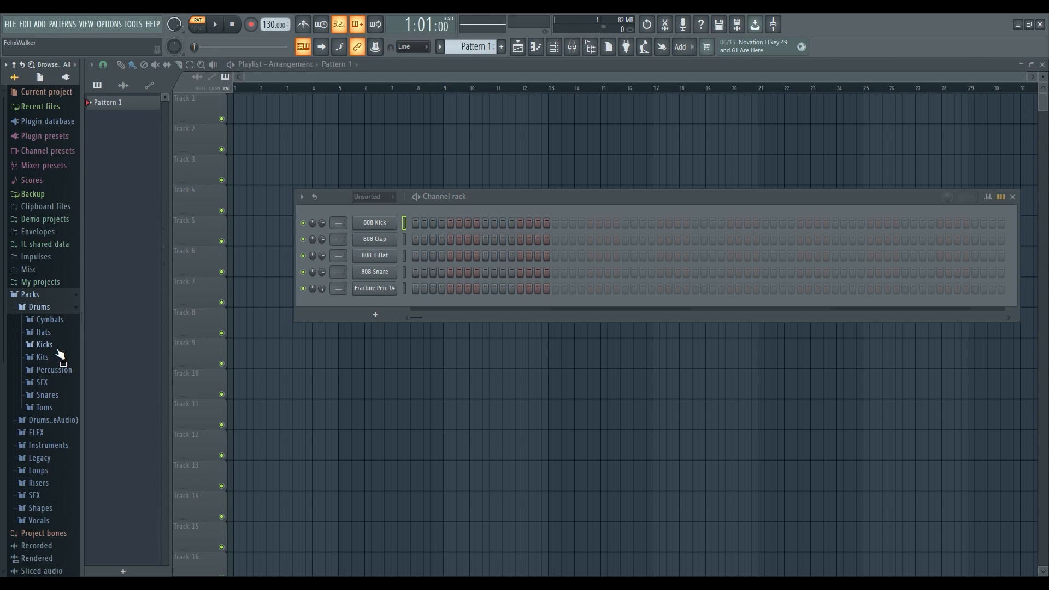
click(58, 348)
Audition several samples from the Kicks folder and replace the 808 Kick channel's sound with Grv Kick 21.
scroll(61, 383, down, 1)
click(62, 410)
scroll(70, 387, down, 3)
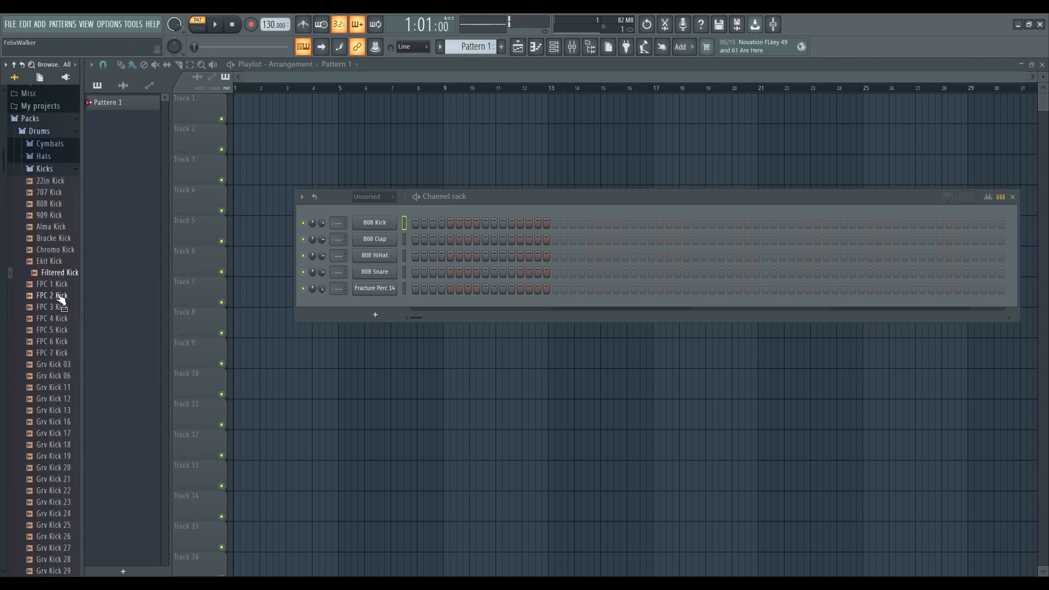
click(56, 308)
click(66, 295)
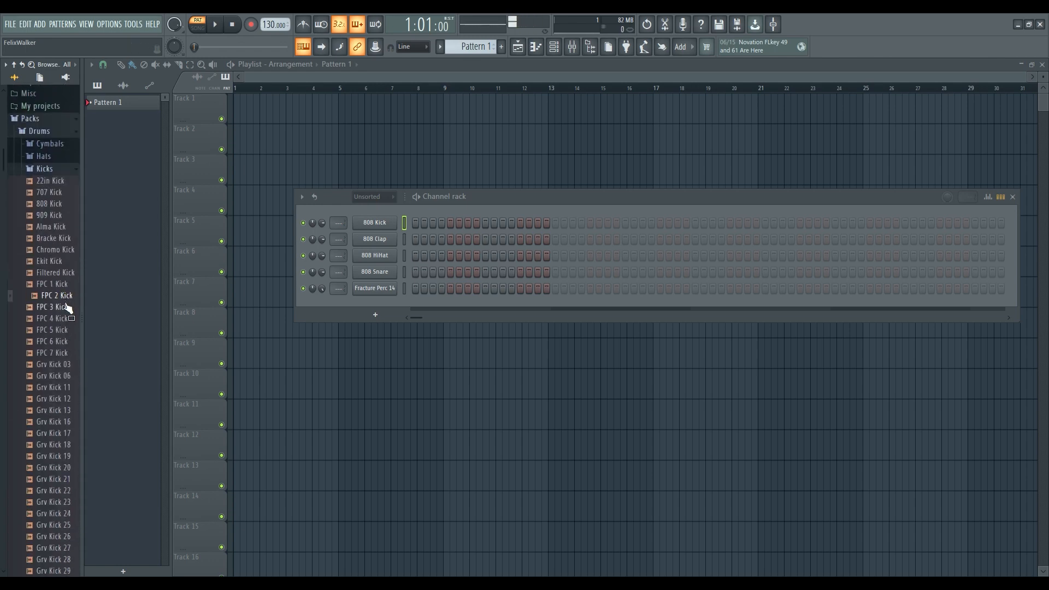
click(68, 342)
click(65, 365)
click(64, 388)
click(61, 413)
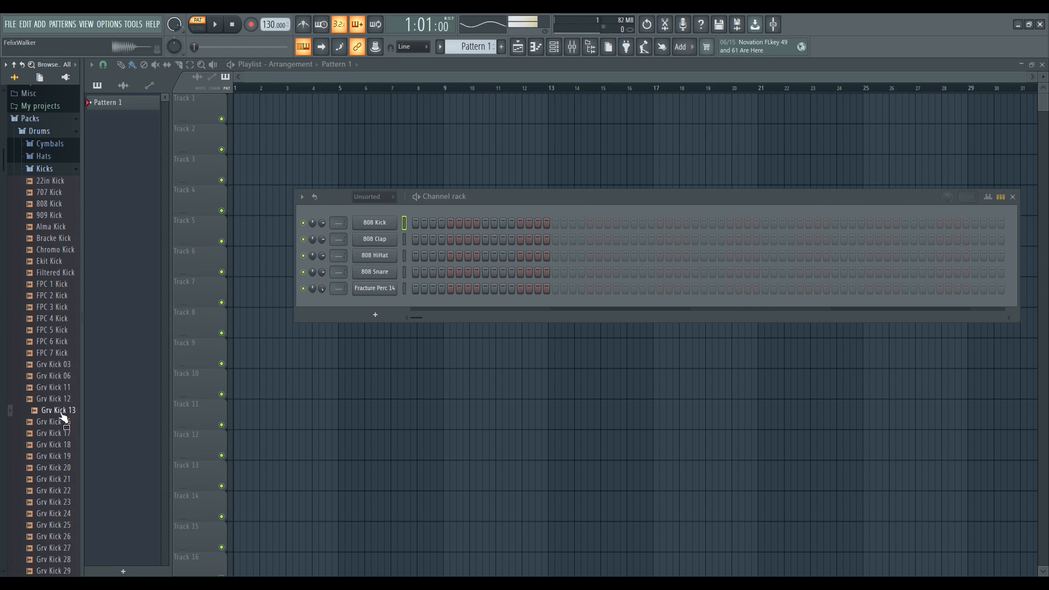
click(65, 412)
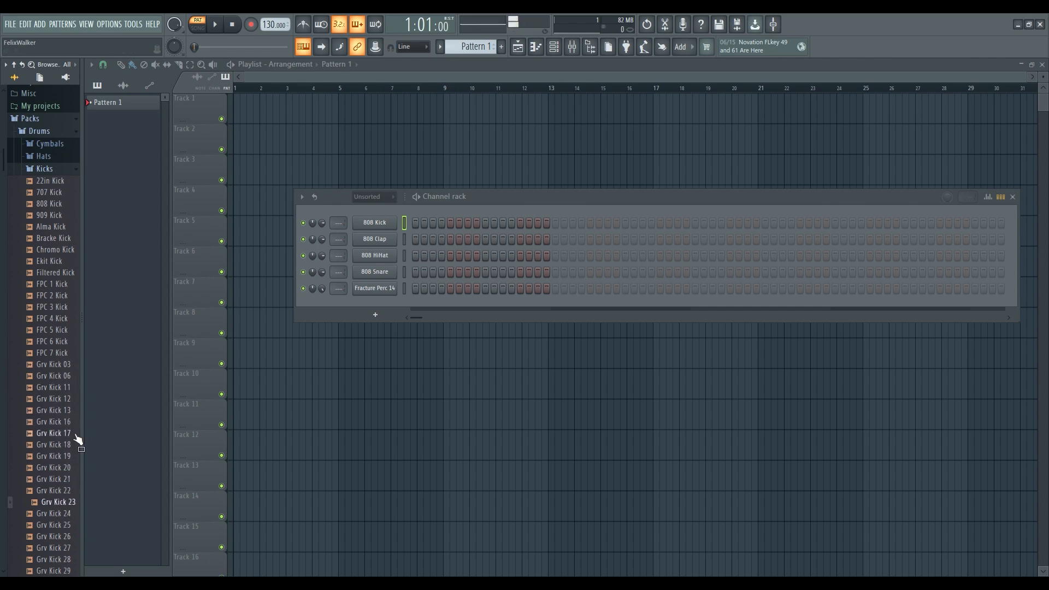
click(65, 445)
click(62, 479)
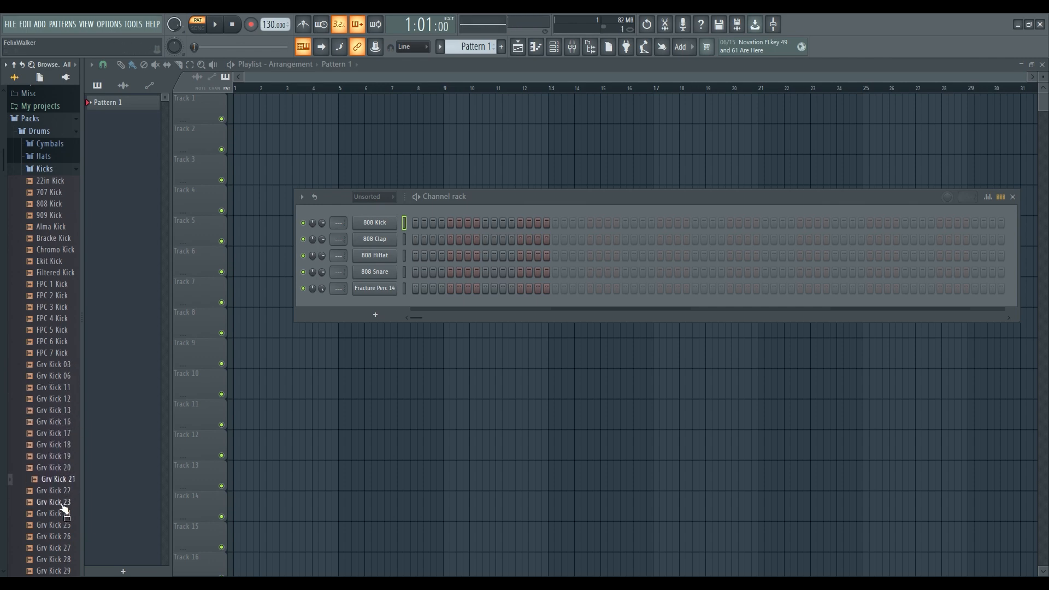
drag(61, 508, 377, 240)
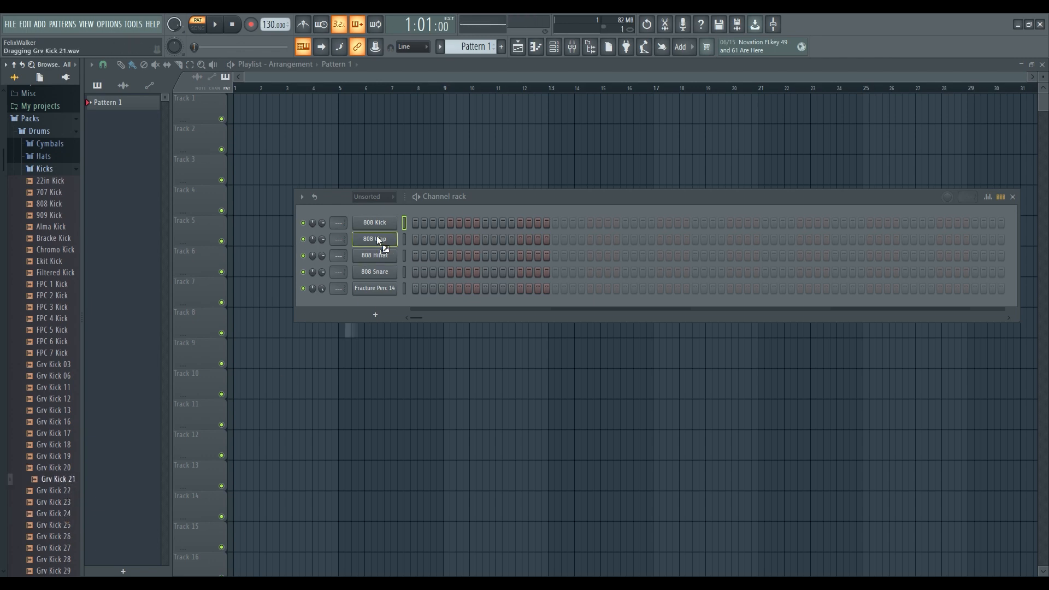
Close the Kicks folder, open the Hats folder under Drums and audition 909 CH 2.
click(45, 169)
click(66, 345)
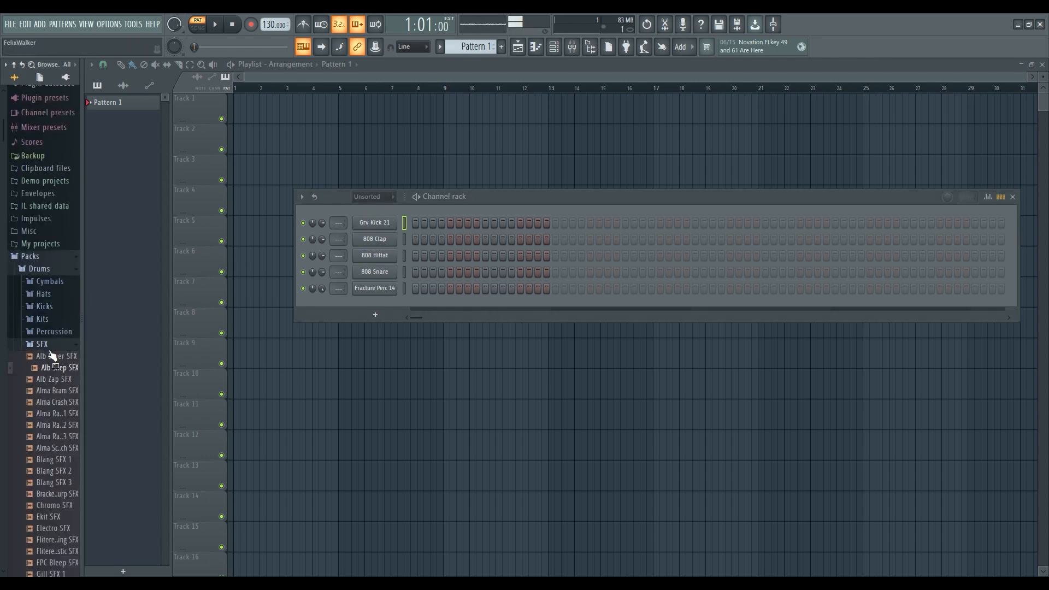
click(54, 346)
click(53, 295)
click(64, 364)
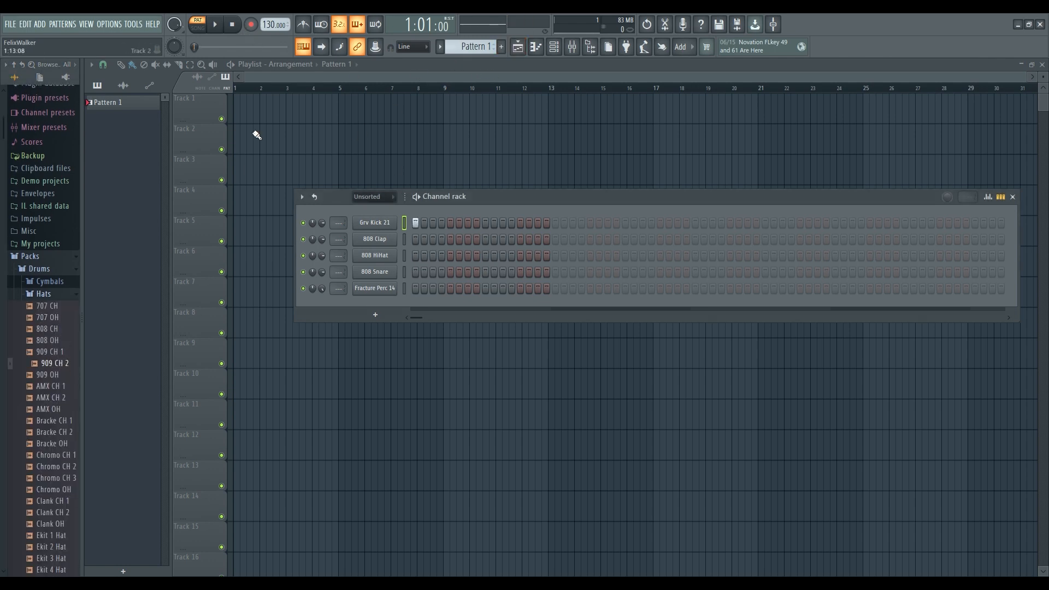
Place Pattern 1 at bar 1 on Track 1 of the playlist and play the pattern in the channel rack.
click(276, 117)
drag(294, 121, 254, 116)
click(536, 49)
click(535, 50)
click(554, 52)
key(space)
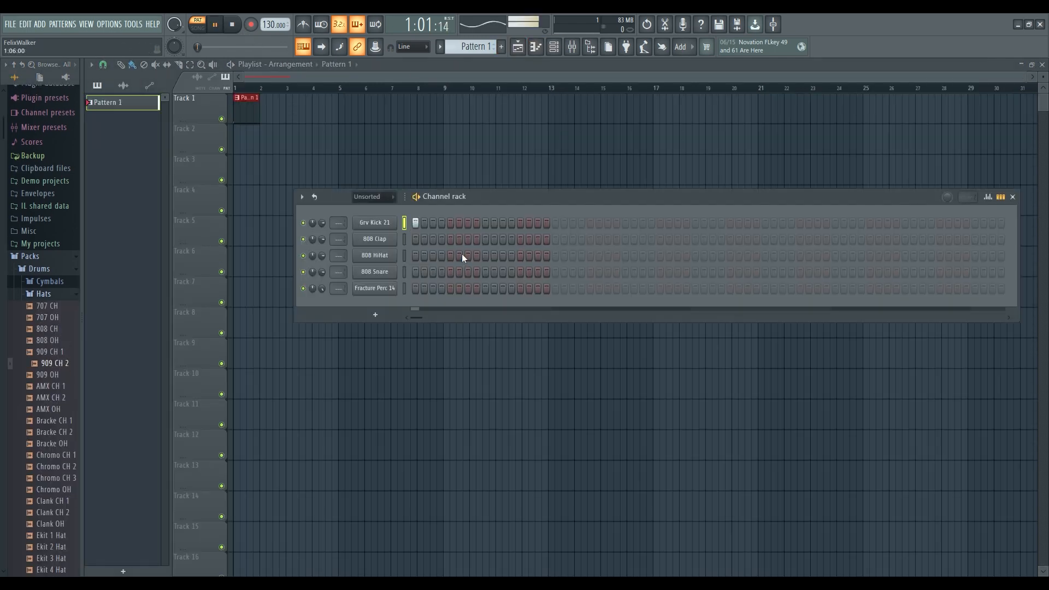
Turn on the metronome and add Grv Kick 21 hits on steps 17, 33 and 49.
click(302, 25)
key(space)
click(555, 222)
click(695, 223)
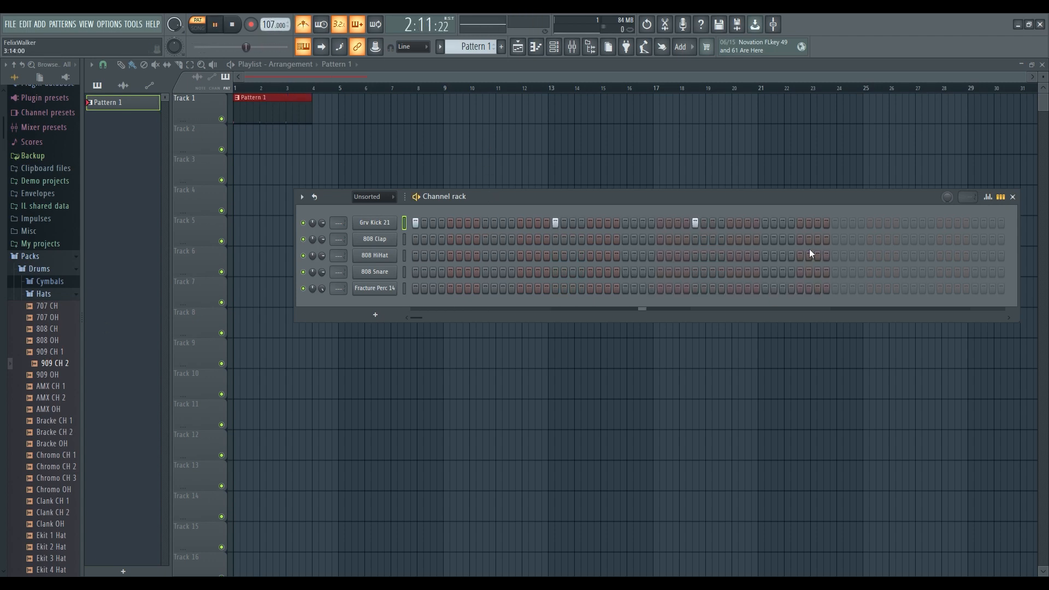
click(834, 227)
key(space)
Audition hi-hat samples, replace the 808 Clap channel's sound with Grv CH 10 and set its quick fade out to 48%.
drag(52, 386, 62, 411)
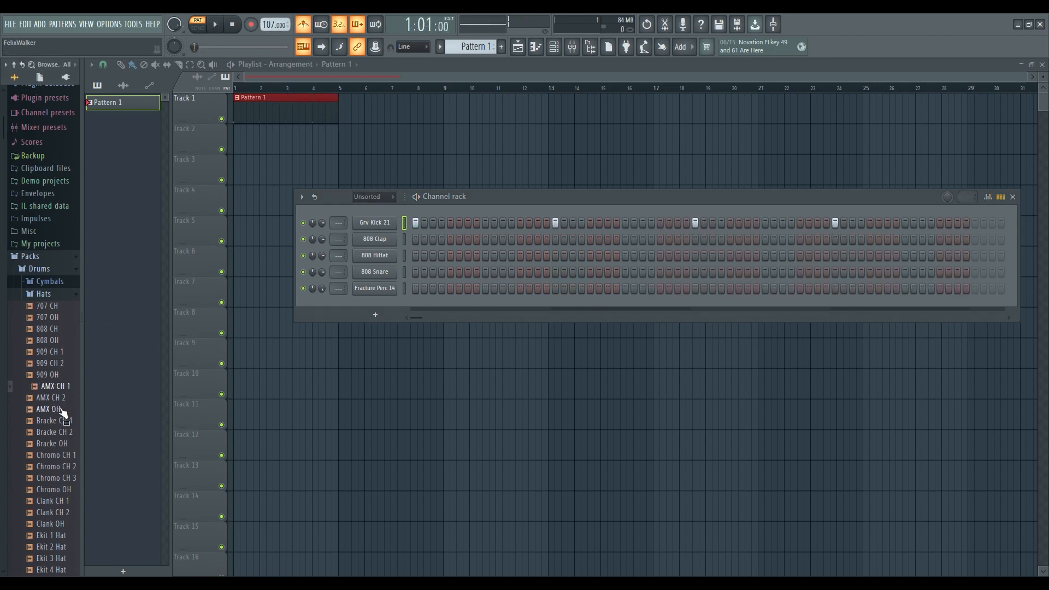
scroll(65, 437, down, 10)
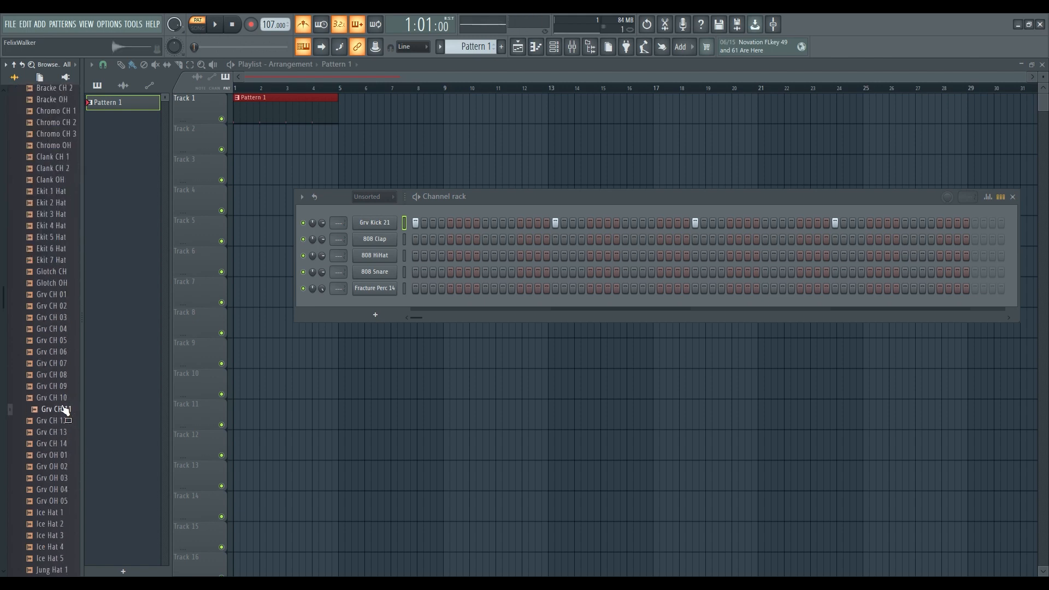
drag(386, 241, 387, 241)
key(space)
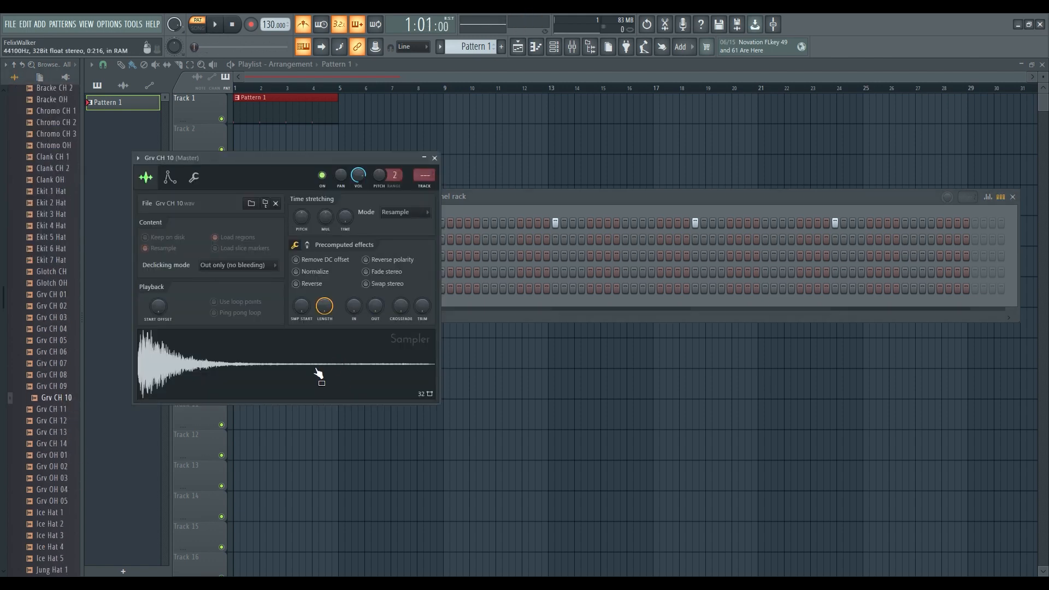
drag(376, 312, 376, 284)
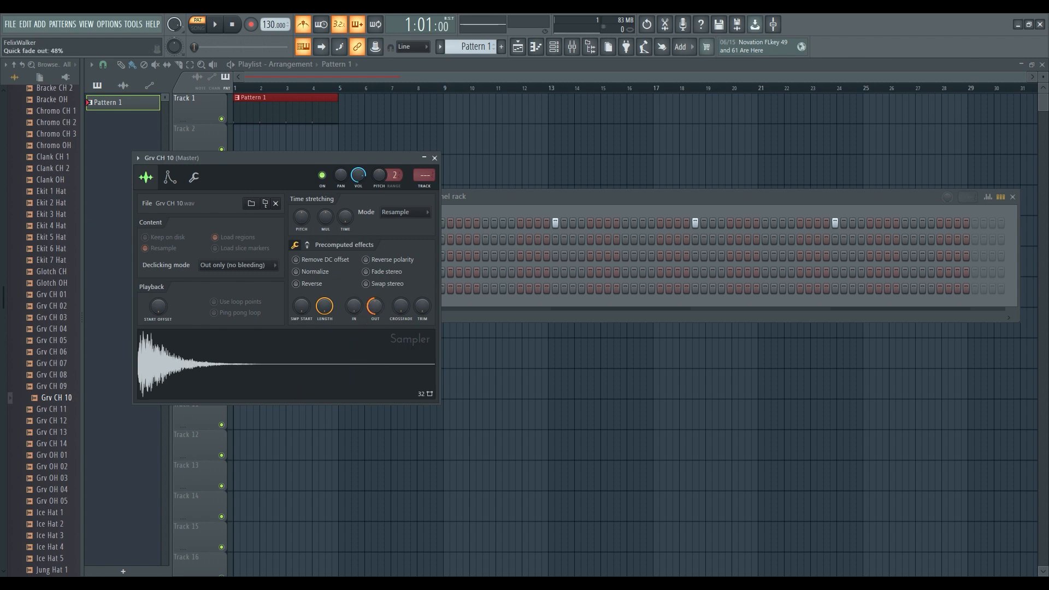
click(434, 158)
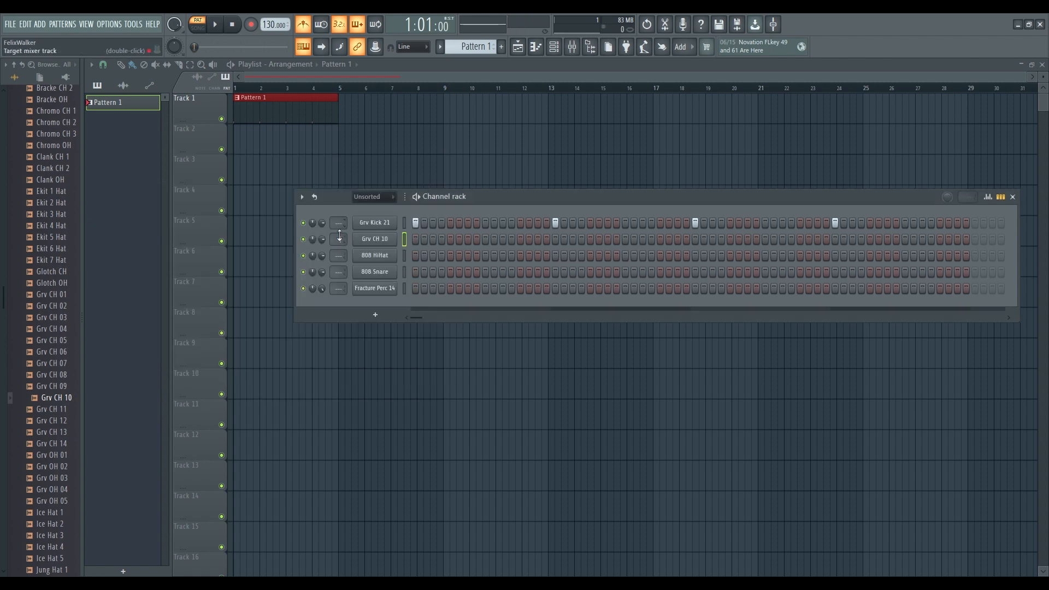
Route the Grv CH 10 channel to mixer insert 1 and load Fruity Reeverb 2 in its first effect slot.
click(561, 50)
click(572, 47)
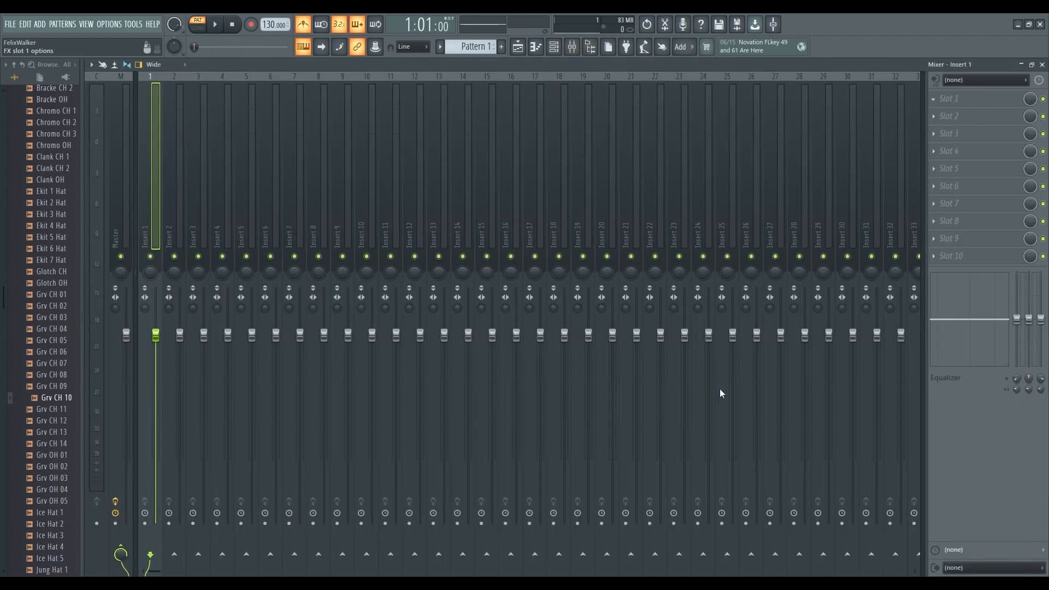
click(795, 487)
key(space)
key(space)
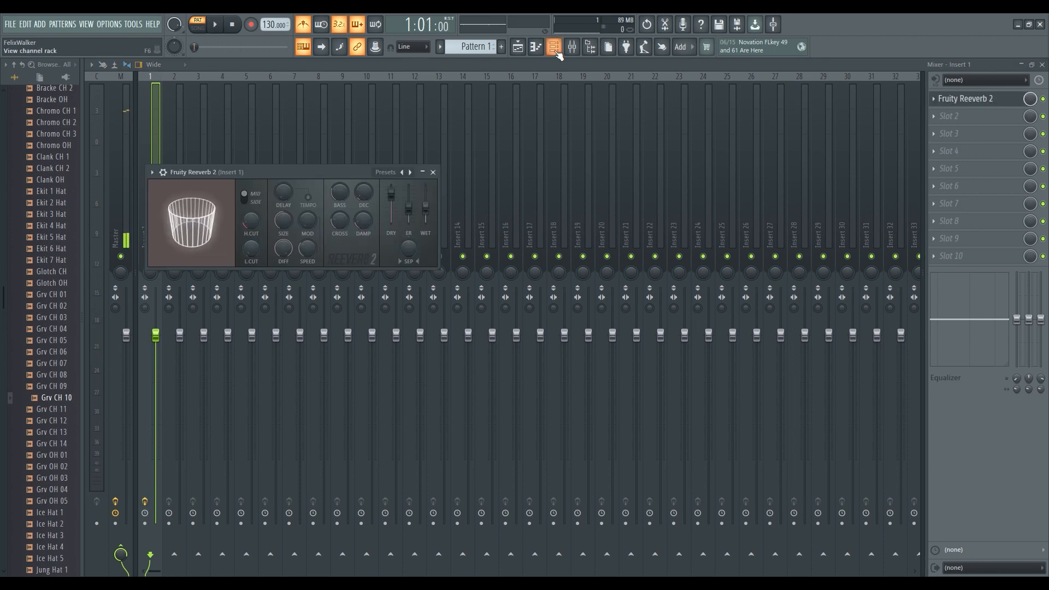
Add Grv CH 10 hits on steps 5, 9, 13, 21, 25, 29, 37, 41, 45, 53, 57 and 61 while the pattern plays.
click(557, 51)
click(448, 239)
click(485, 238)
key(space)
click(520, 238)
click(591, 238)
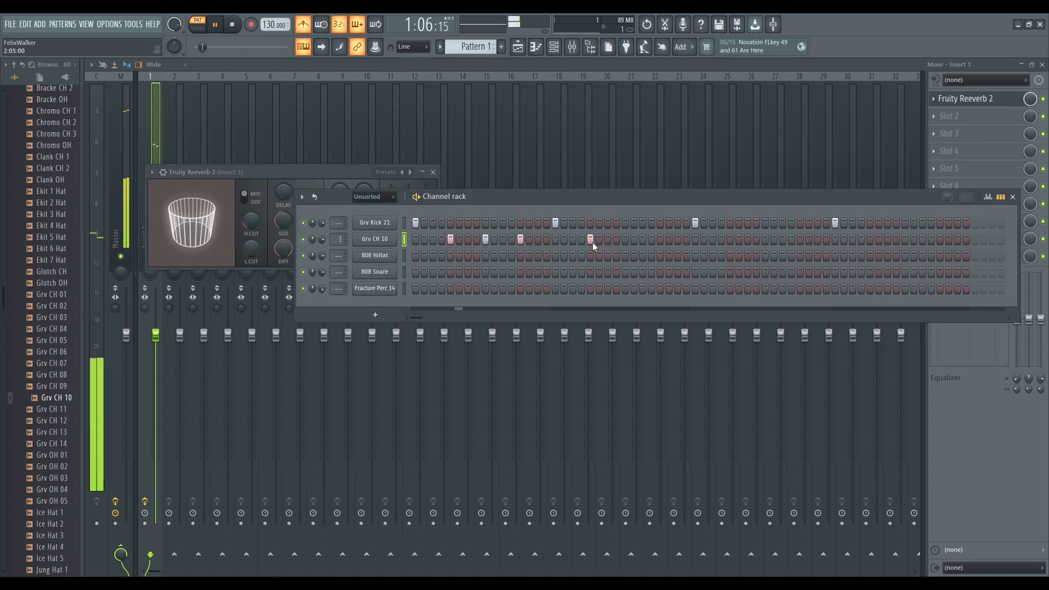
click(625, 239)
click(660, 239)
click(730, 239)
click(800, 239)
click(765, 239)
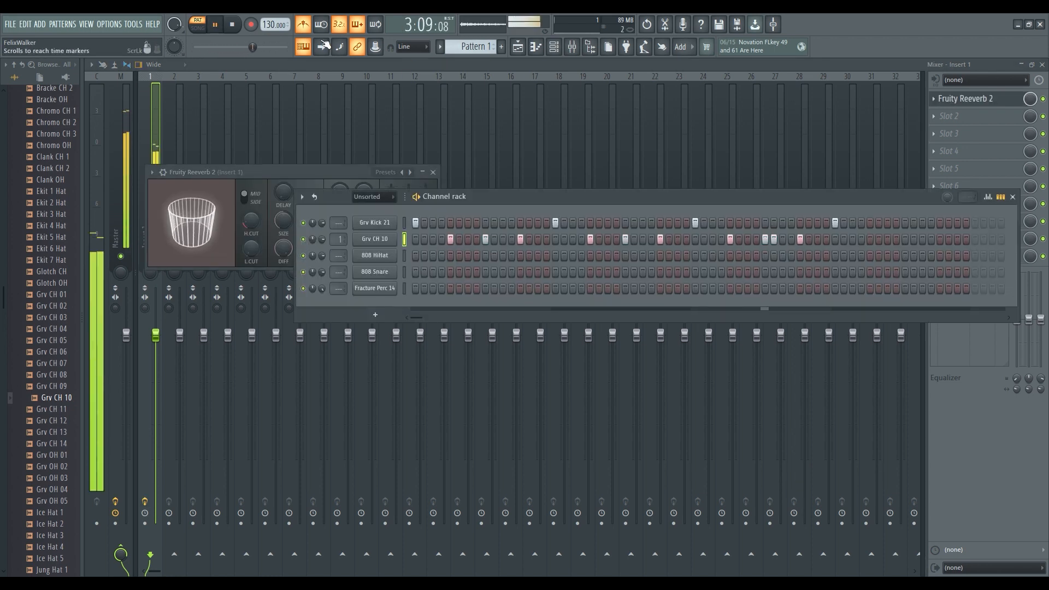
click(870, 239)
click(905, 238)
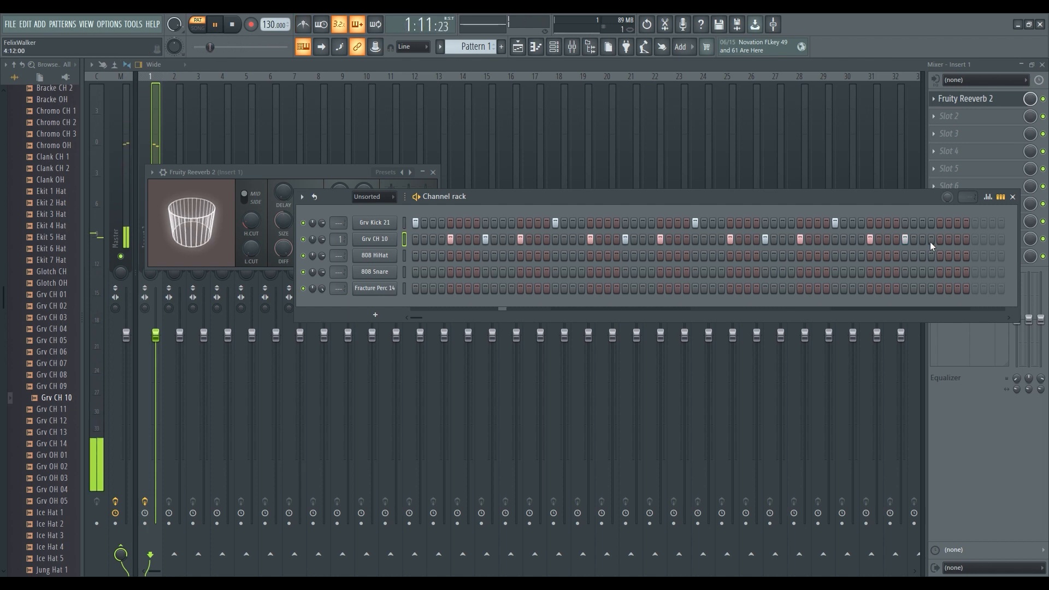
click(940, 238)
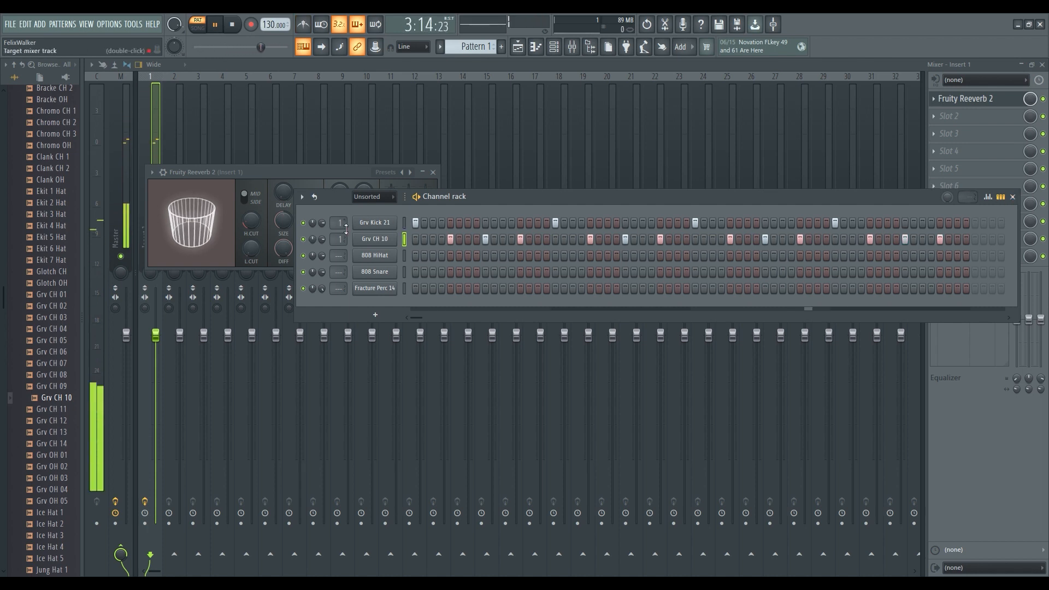
Route Grv Kick 21 to mixer insert 2 and load Fruity parametric EQ 2 and Fruity Reeverb 2 with the Small Studio preset.
click(1012, 197)
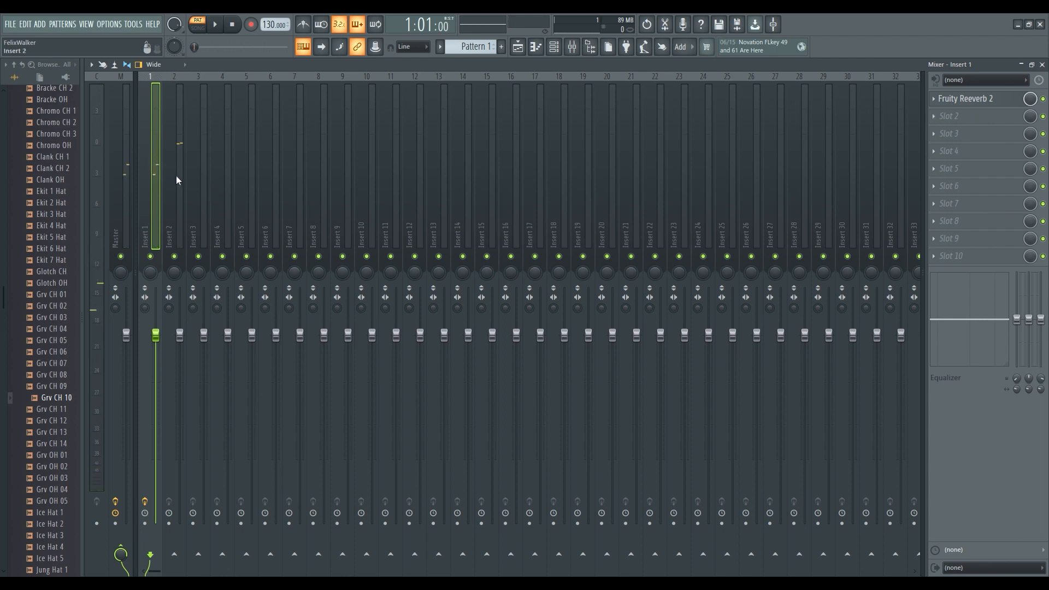
click(176, 181)
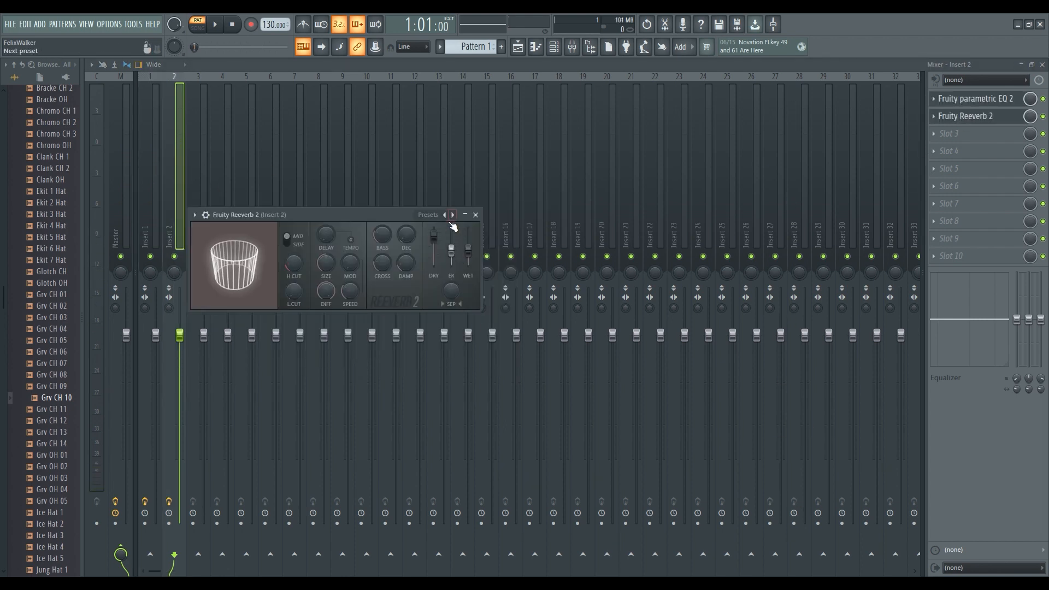
key(space)
click(453, 215)
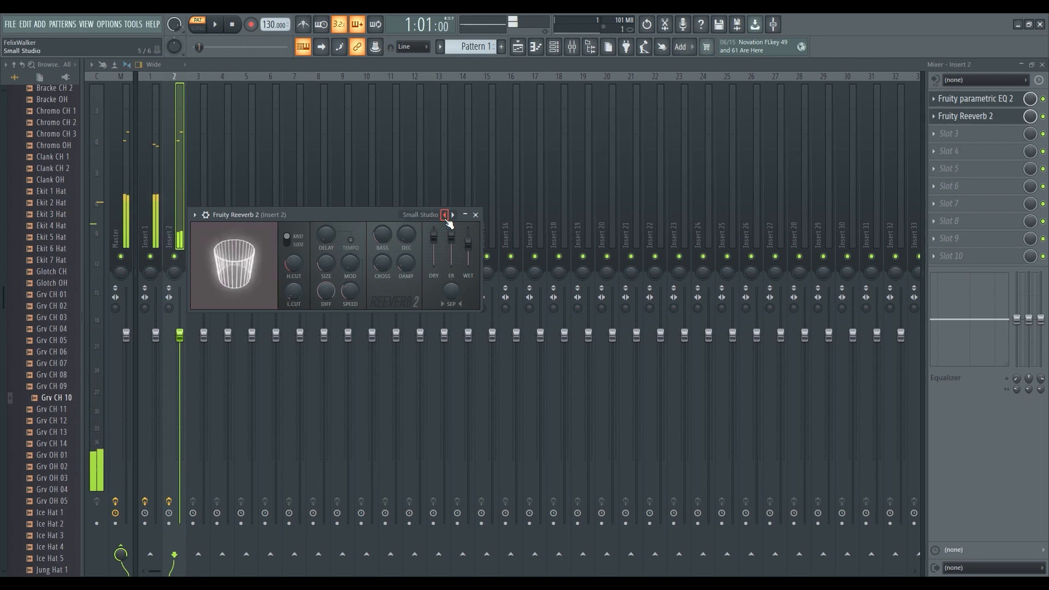
click(476, 215)
Return to the playlist and channel rack and move the Fracture Perc 14 channel directly below Grv CH 10.
click(518, 46)
key(F6)
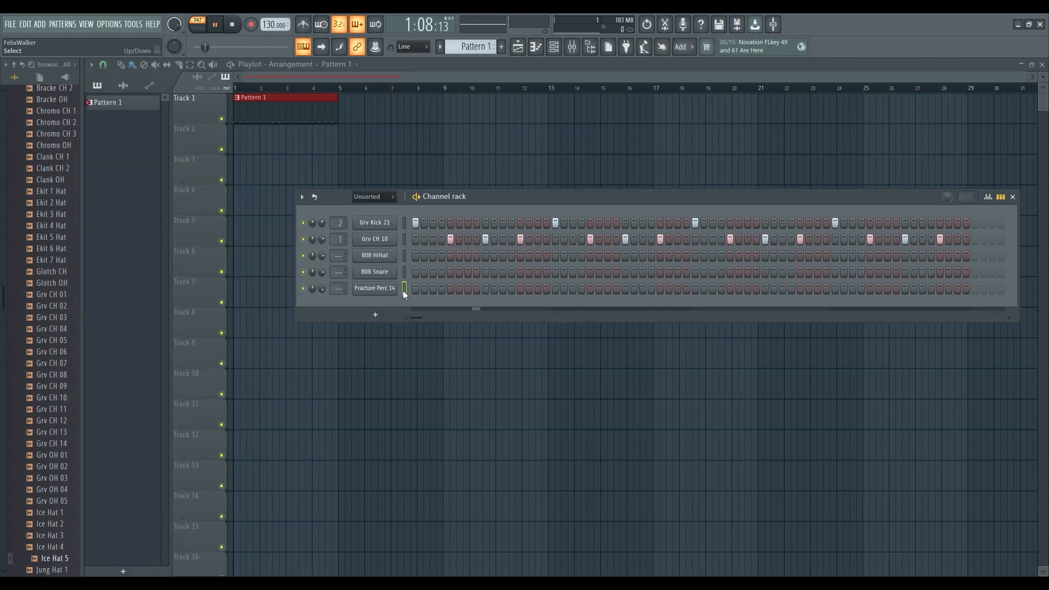
key(space)
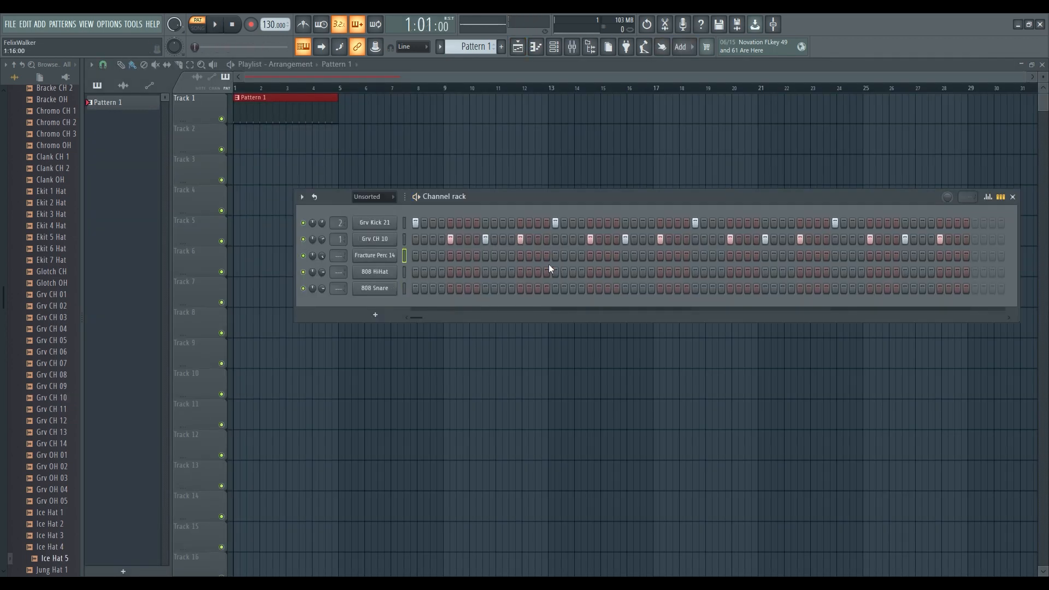
Try a Fracture Perc 14 hit on step 9, and replace the 808 HiHat sound with RD_Clap, with hits on steps 1 and 13.
click(486, 257)
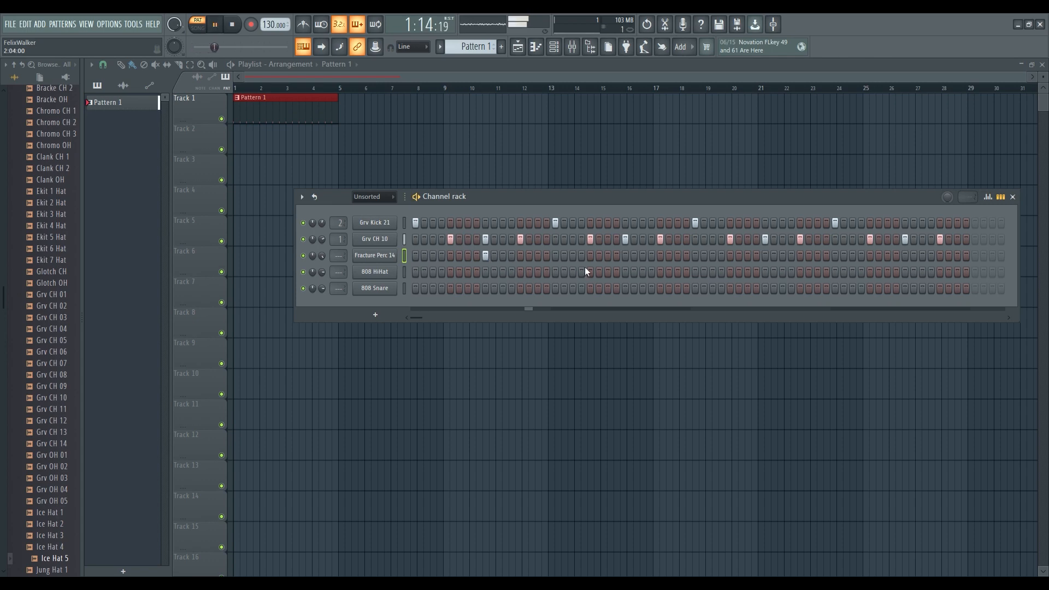
key(space)
click(485, 256)
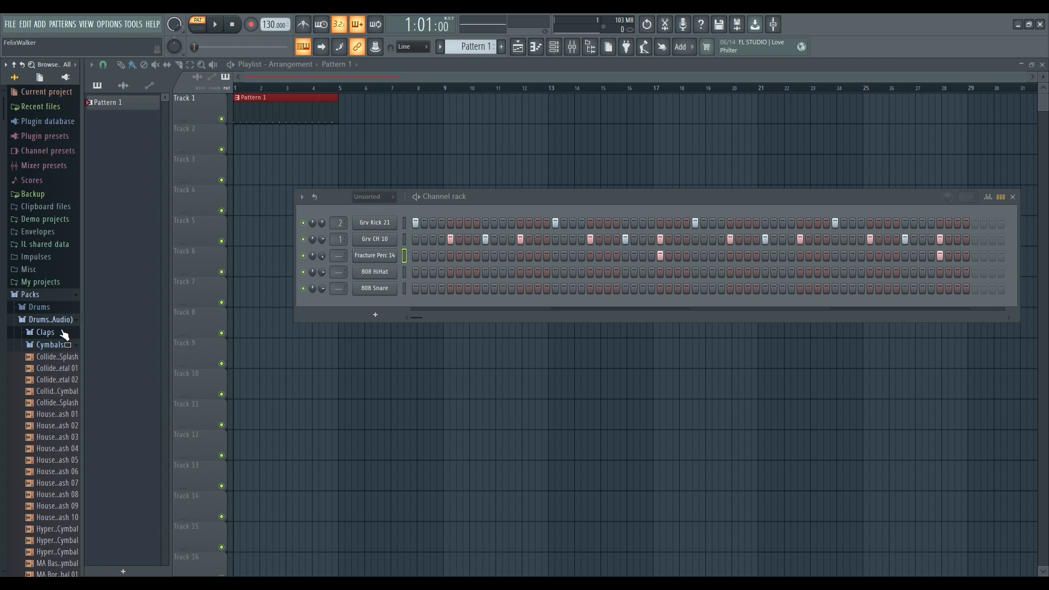
click(520, 272)
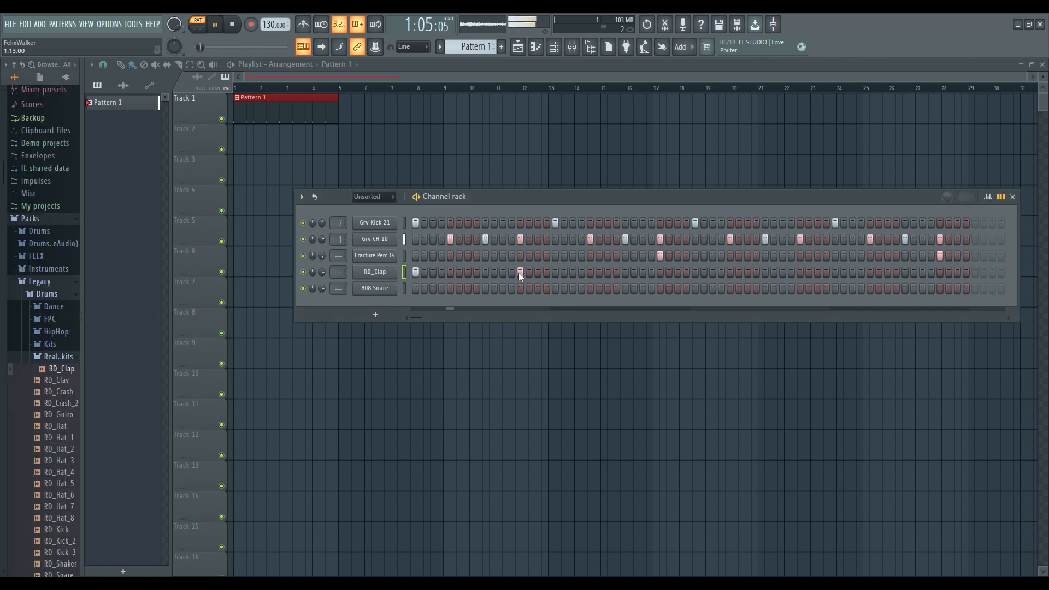
Add a Fracture Perc 14 hit on step 41 and adjust the note pitch of its hits on steps 9 and 41.
click(765, 256)
click(988, 197)
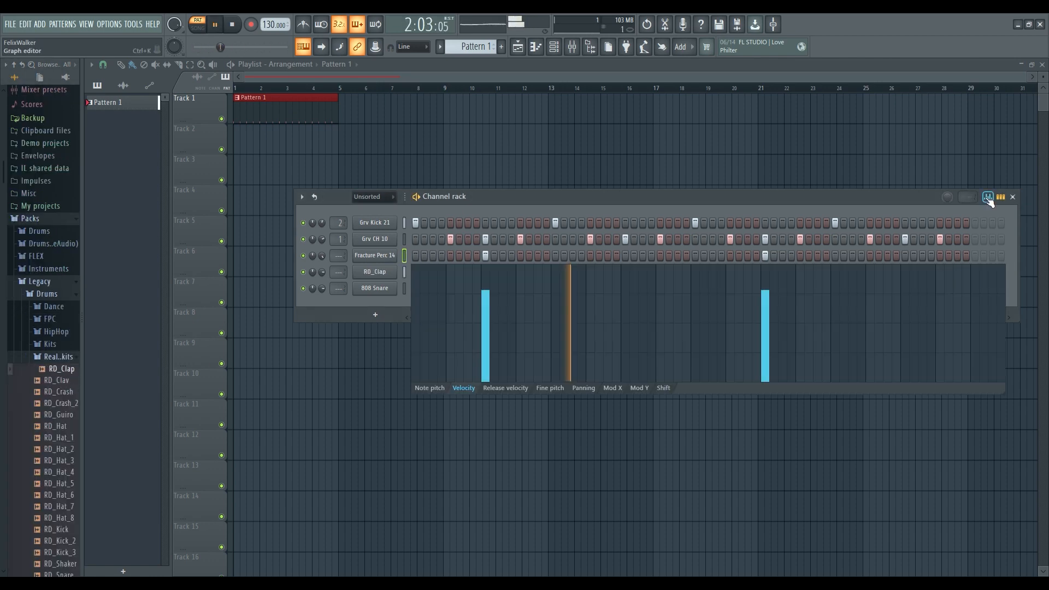
click(429, 388)
mouse_move(485, 315)
mouse_down()
mouse_move(485, 363)
mouse_move(485, 307)
mouse_up()
drag(766, 314, 767, 331)
drag(486, 307, 485, 321)
drag(766, 332, 763, 330)
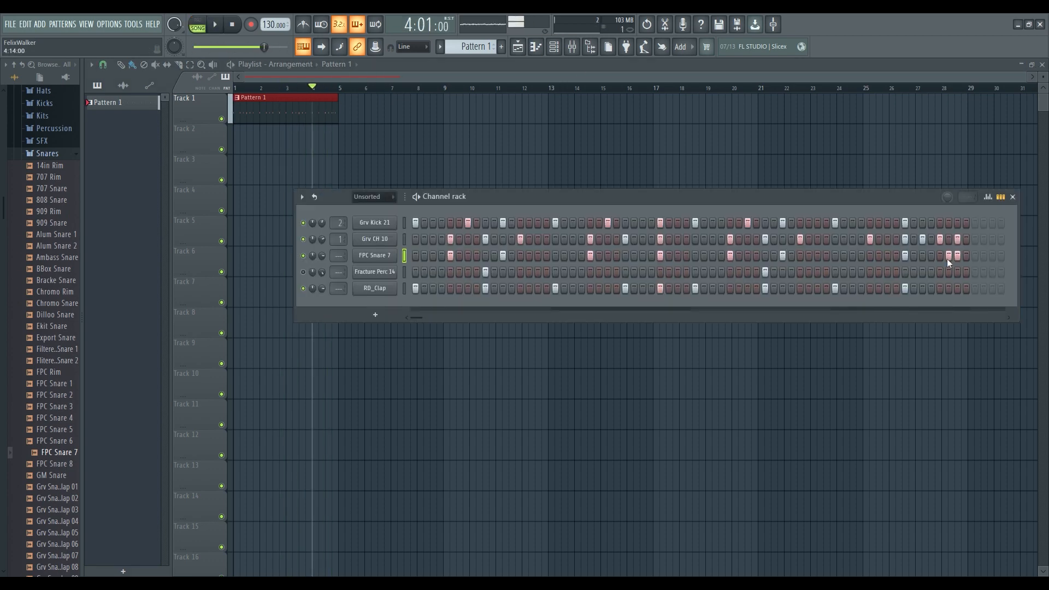
Audition the FPC Snare 3 sample and open the second Fruity parametric EQ 2 on mixer insert 3.
click(52, 406)
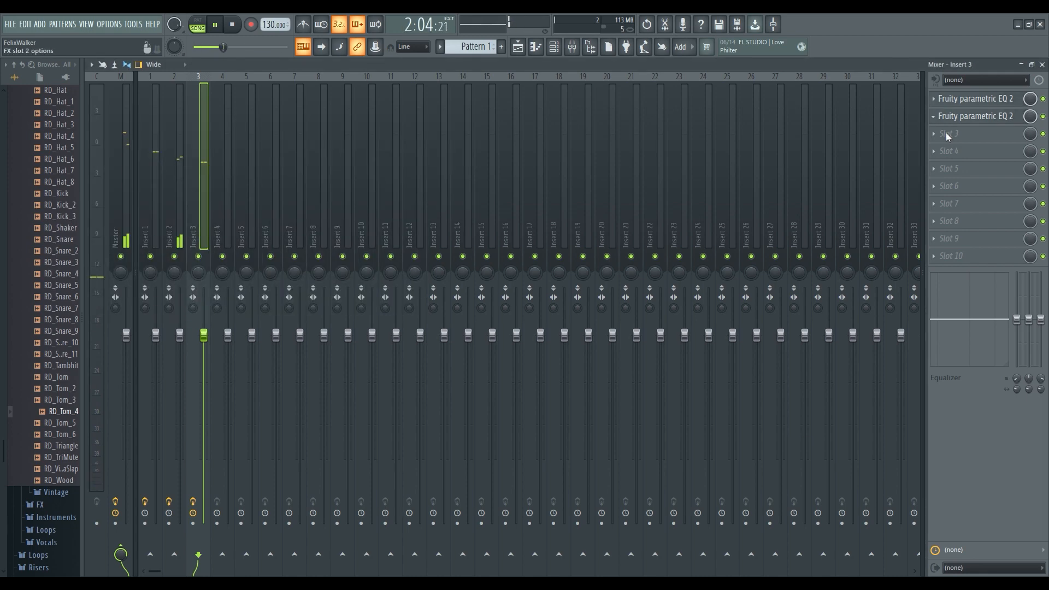
click(962, 116)
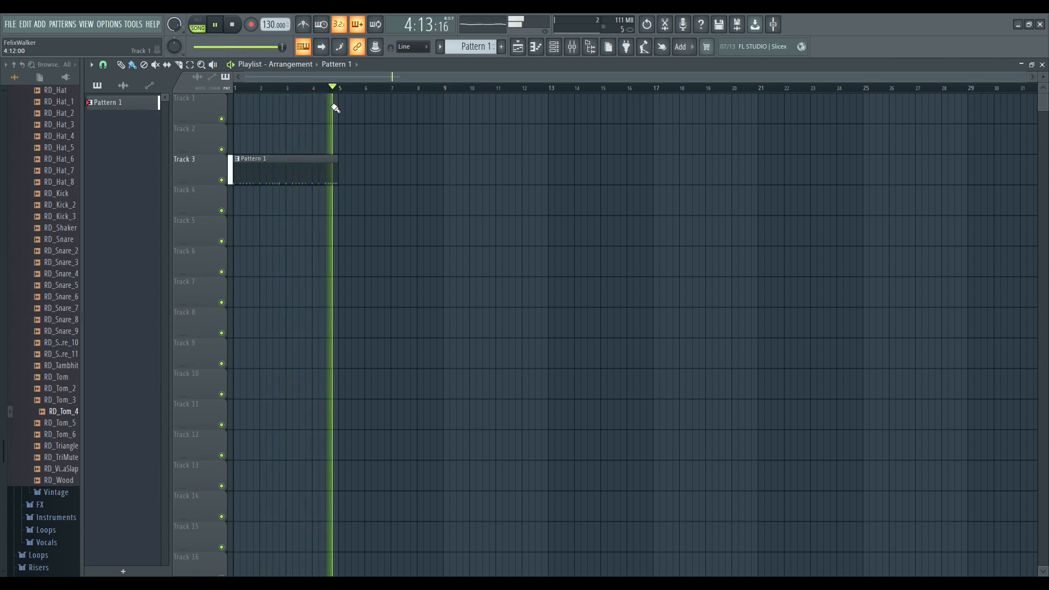
key(space)
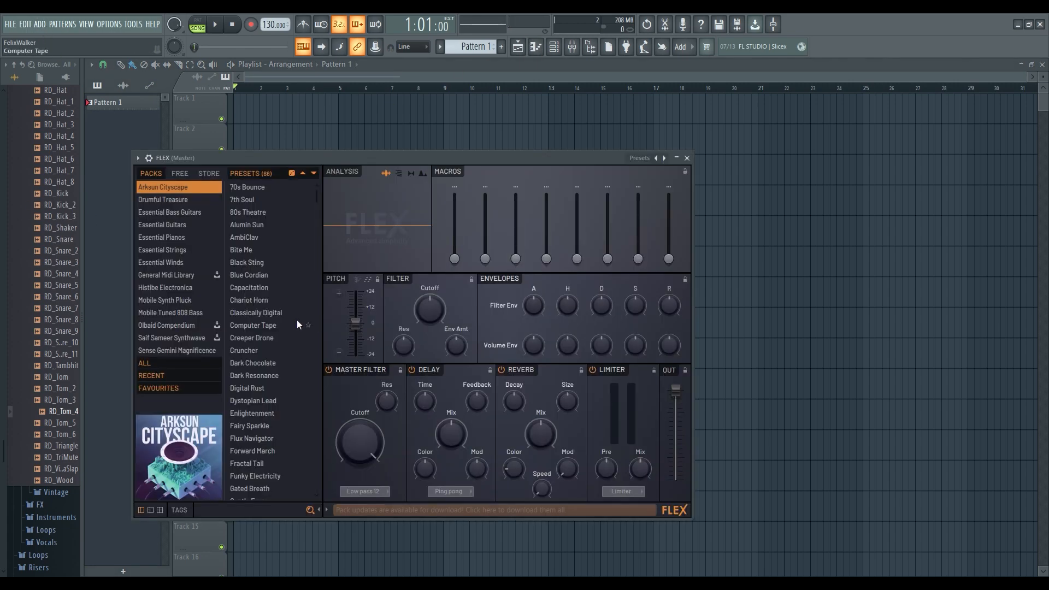
Load the Blue Cordian preset from the Arksun Cityscape pack in FLEX and play a few test notes.
click(251, 275)
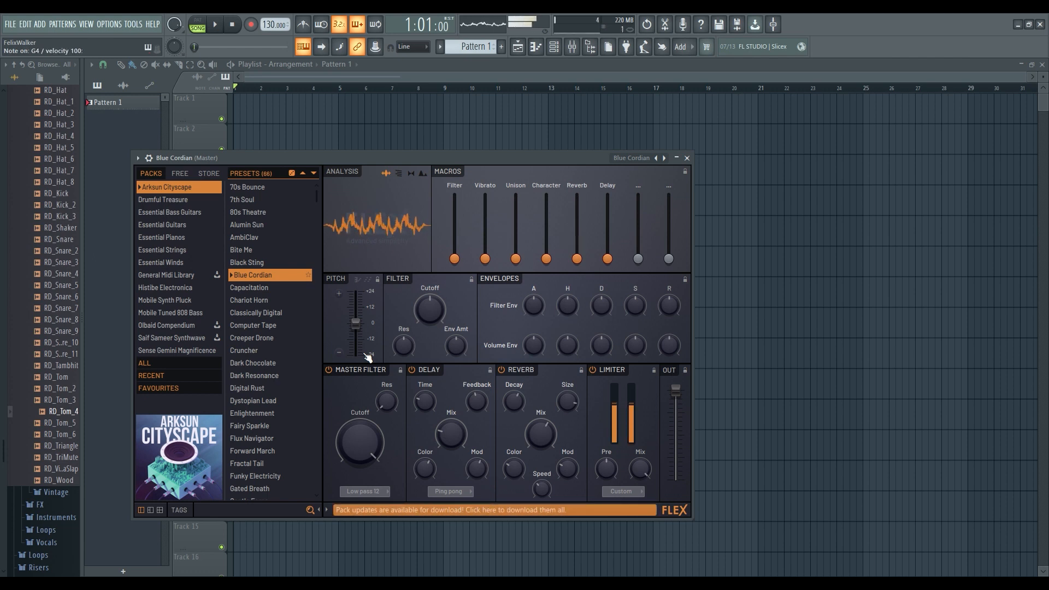
key(m)
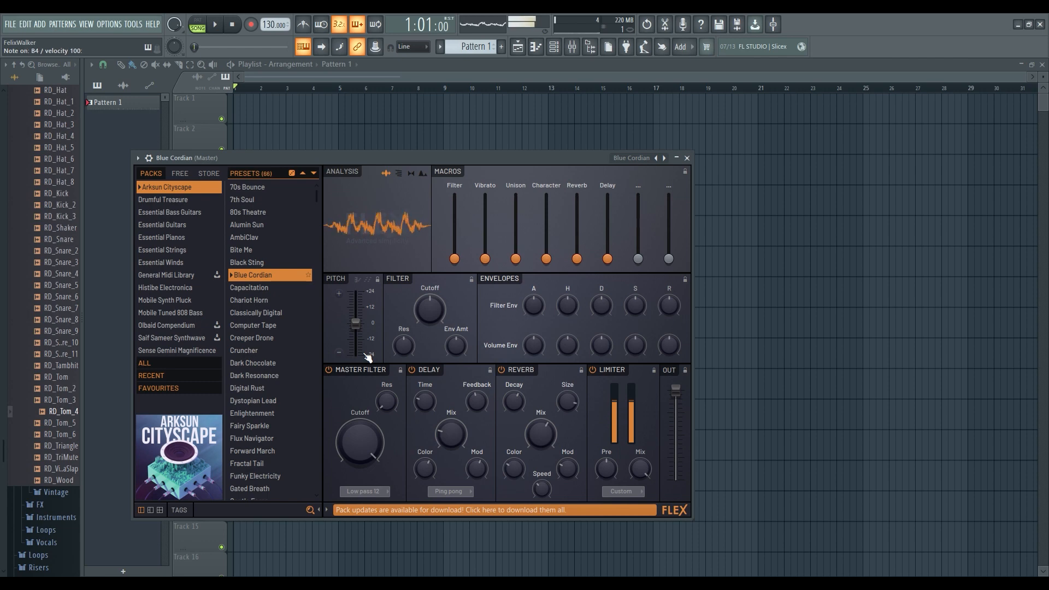
key(u)
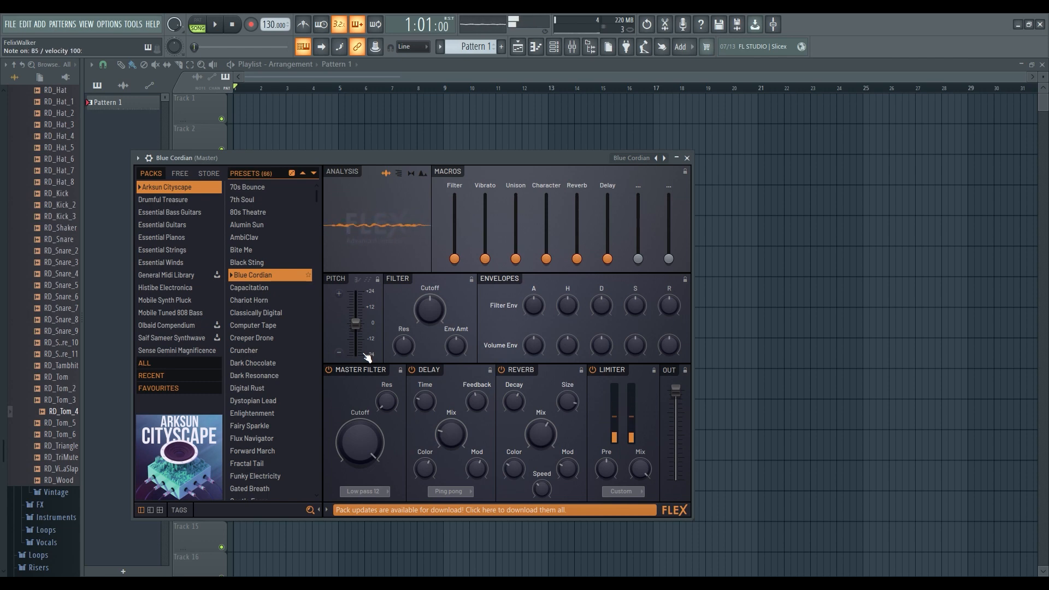
key(t)
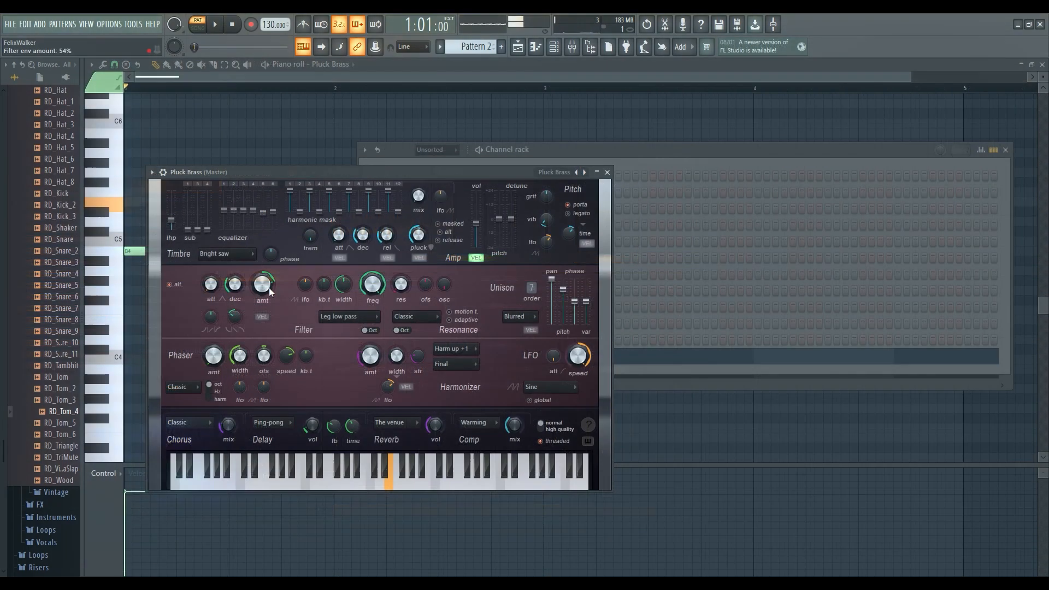
Audition the Pluck Brass preset by playing a short melody of test notes.
key(u)
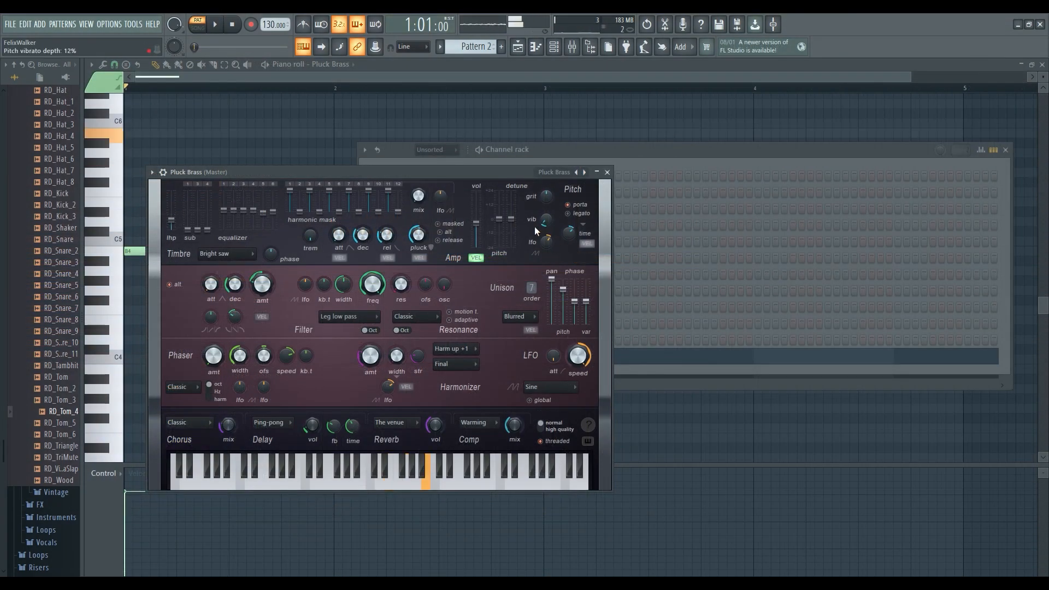
key(e)
key(u)
key(e)
key(t)
key(u)
key(e)
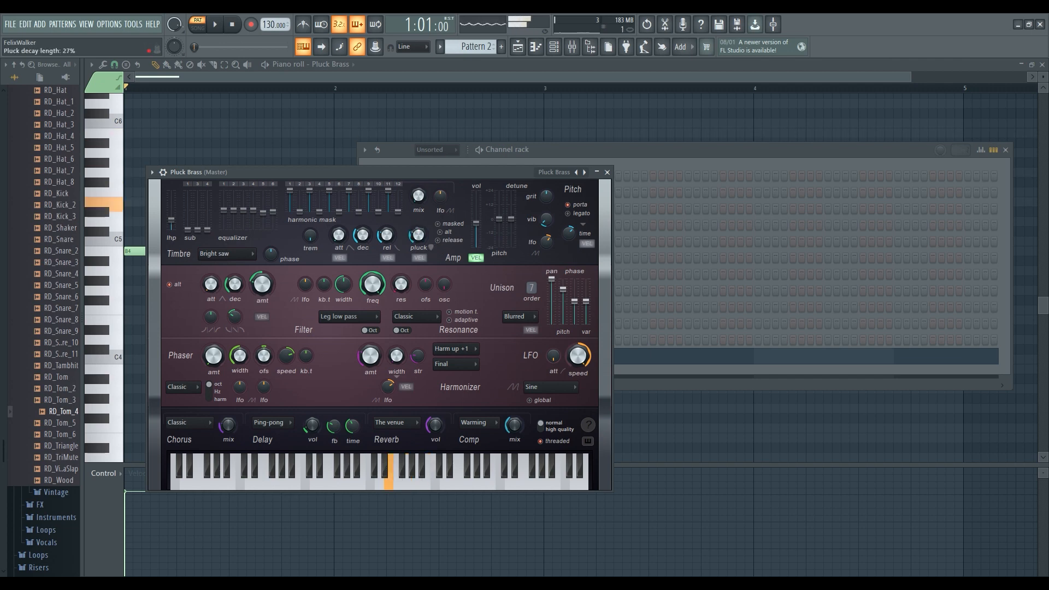
key(t)
key(e)
key(t)
key(u)
key(e)
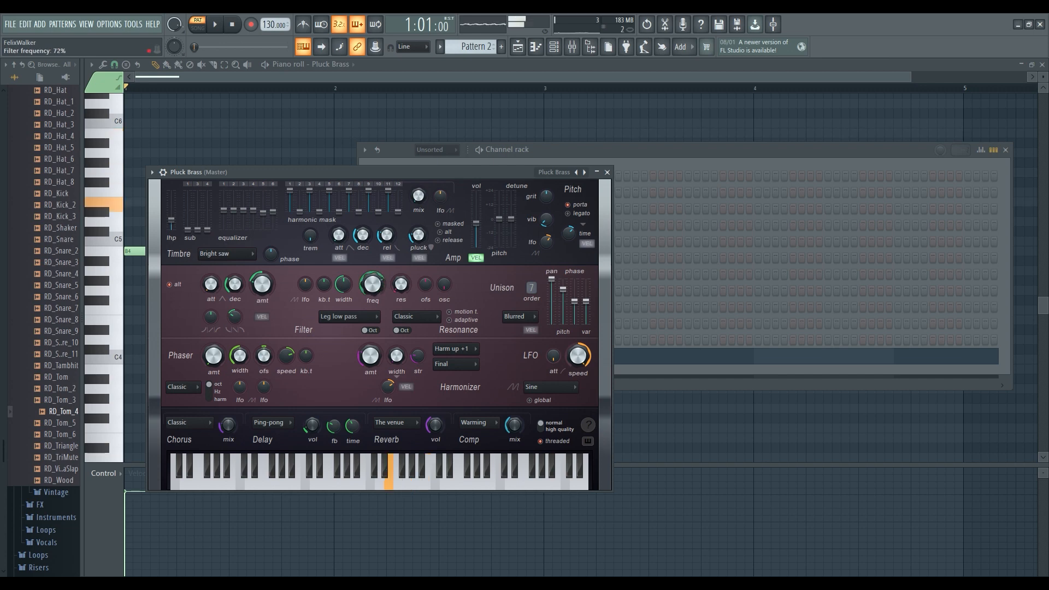
key(t)
key(u)
key(e)
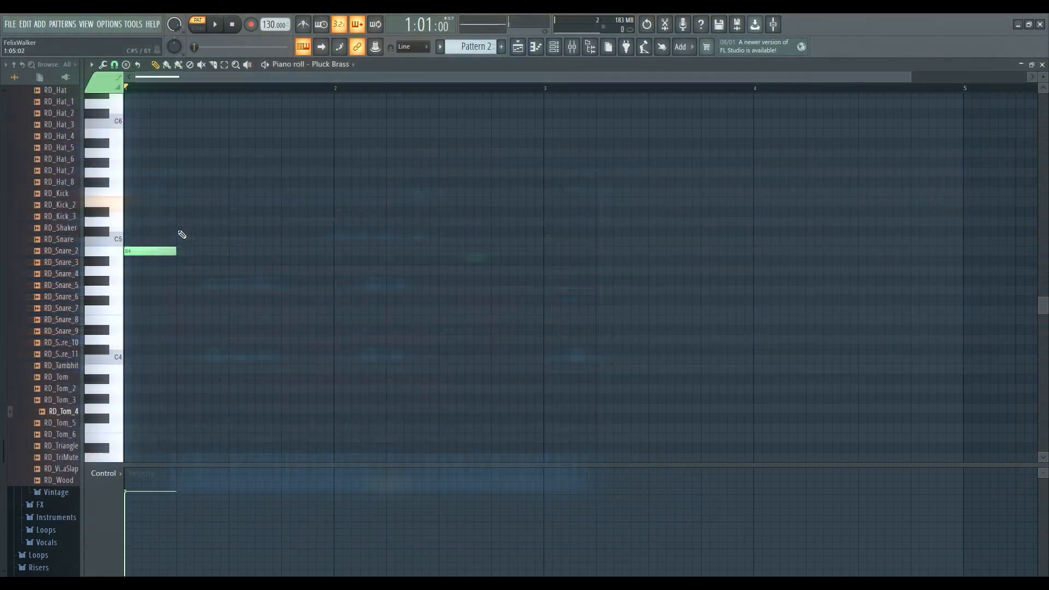
Draw one-beat notes C#5, D#5, E5, F#5, G#5, A#5 and B5 in sequence after the B4 note and play the scale back.
click(186, 241)
drag(195, 248, 196, 239)
drag(237, 222, 232, 218)
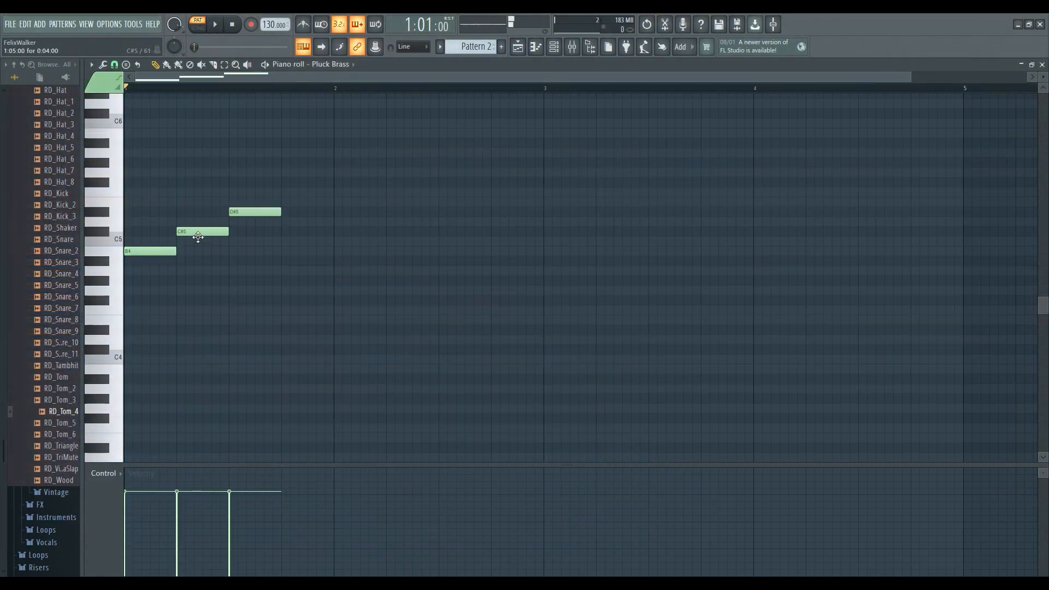
drag(290, 193, 286, 213)
click(343, 182)
click(398, 163)
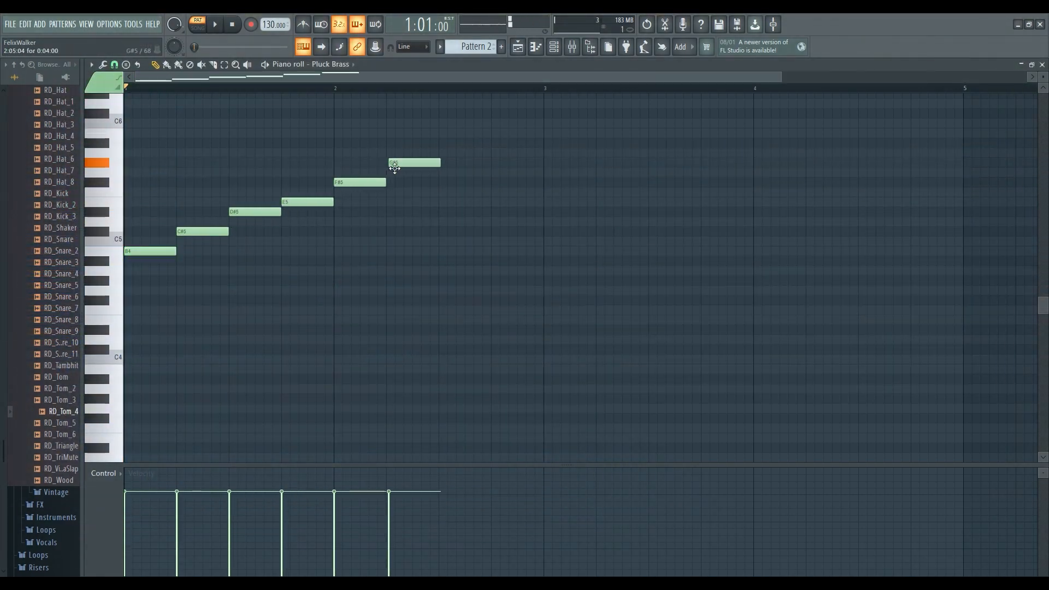
click(449, 143)
click(498, 133)
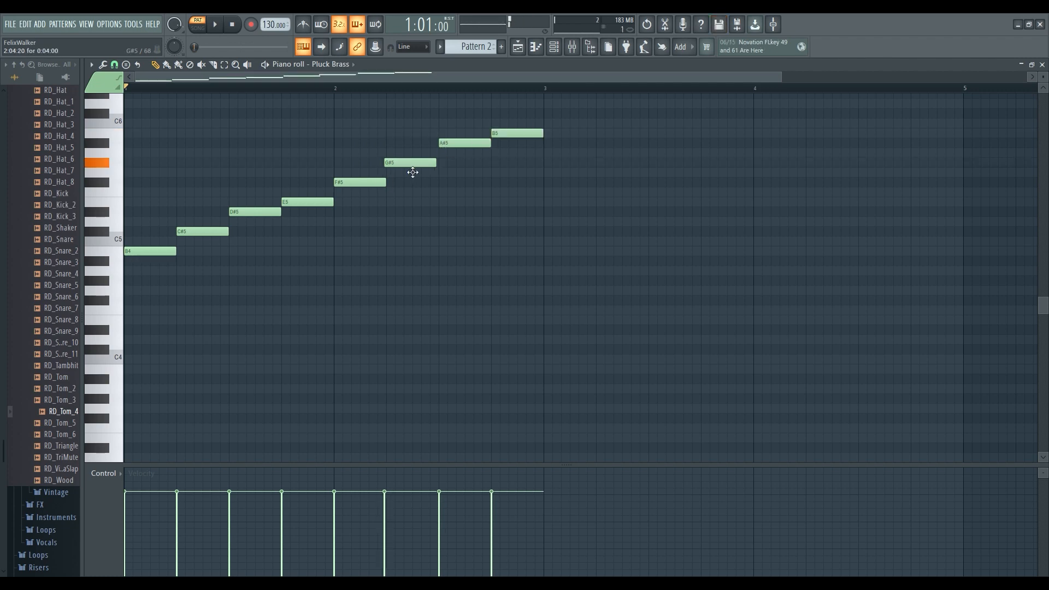
drag(413, 173, 417, 172)
key(space)
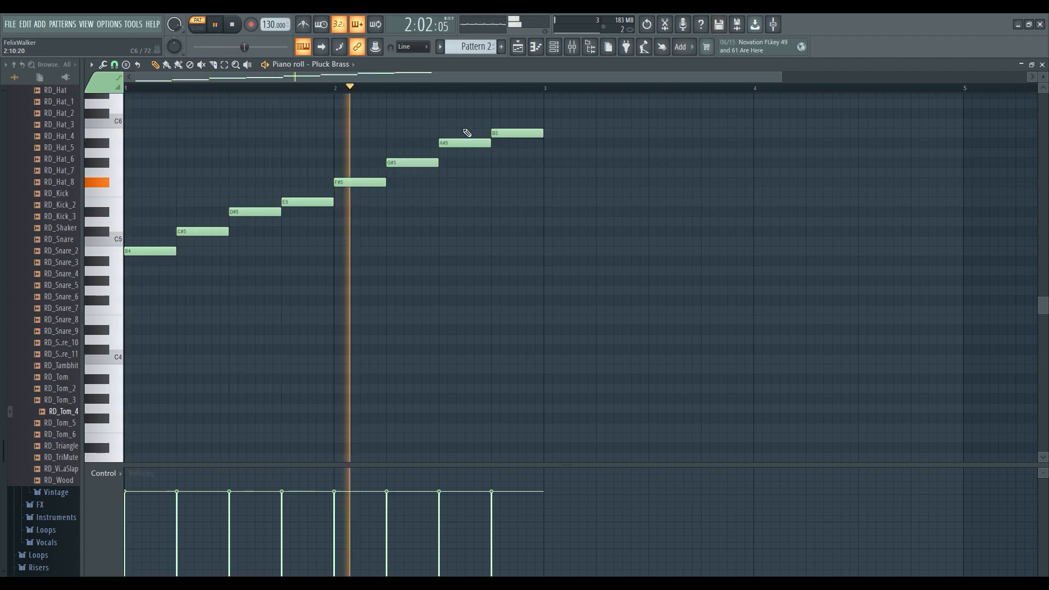
scroll(519, 238, up, 4)
key(space)
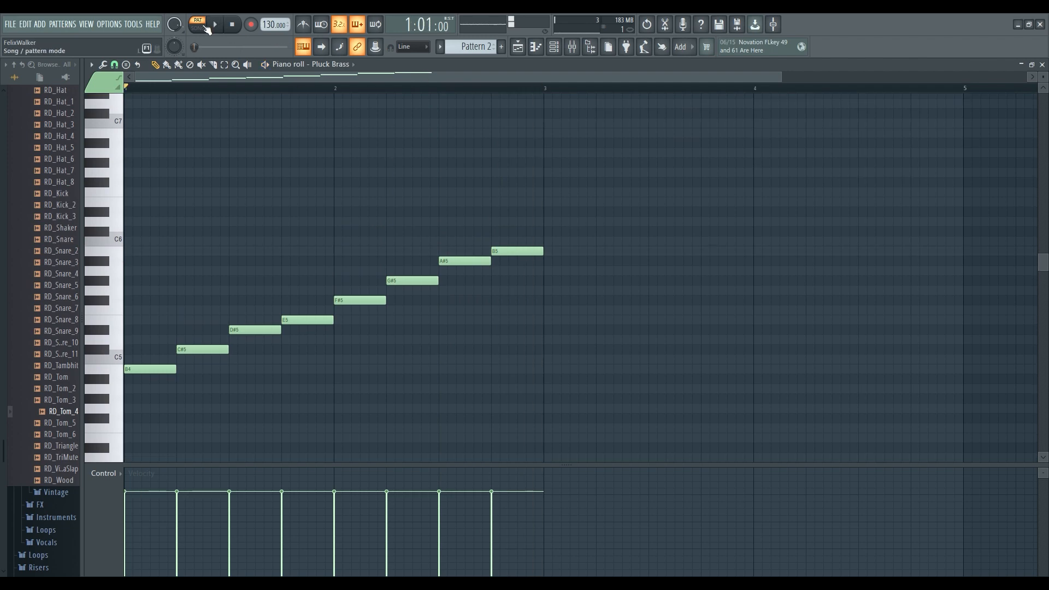
Place Pattern 2 at the start of playlist Track 2, play the song and return to the Pluck Brass piano roll.
click(536, 48)
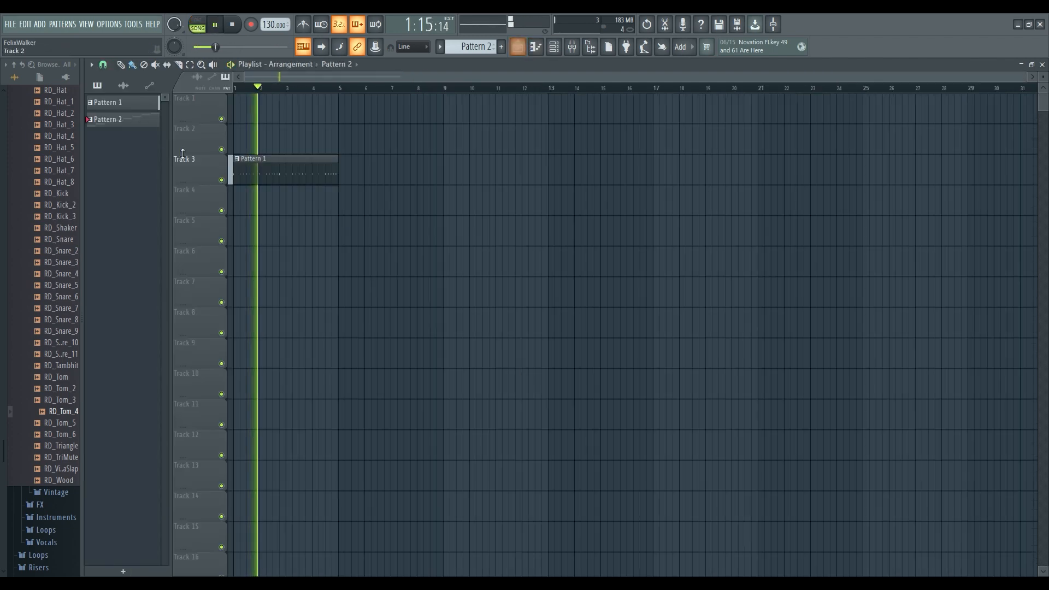
key(space)
click(256, 150)
key(space)
click(534, 48)
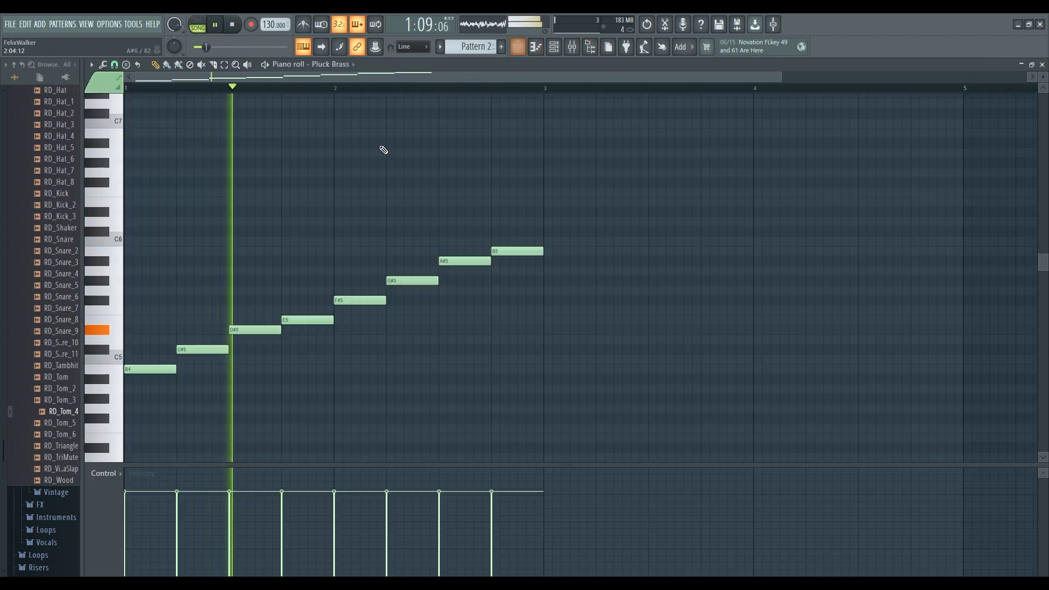
Lower the A#5 note of the scale to A5 and listen to the result.
scroll(246, 200, down, 2)
scroll(251, 188, up, 1)
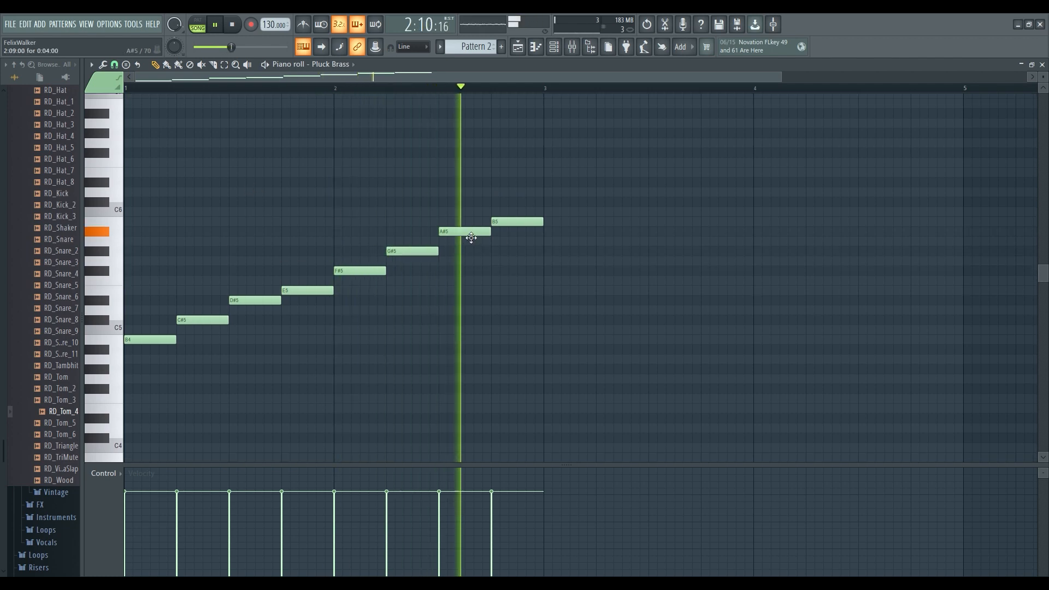
key(space)
drag(468, 234, 471, 252)
key(space)
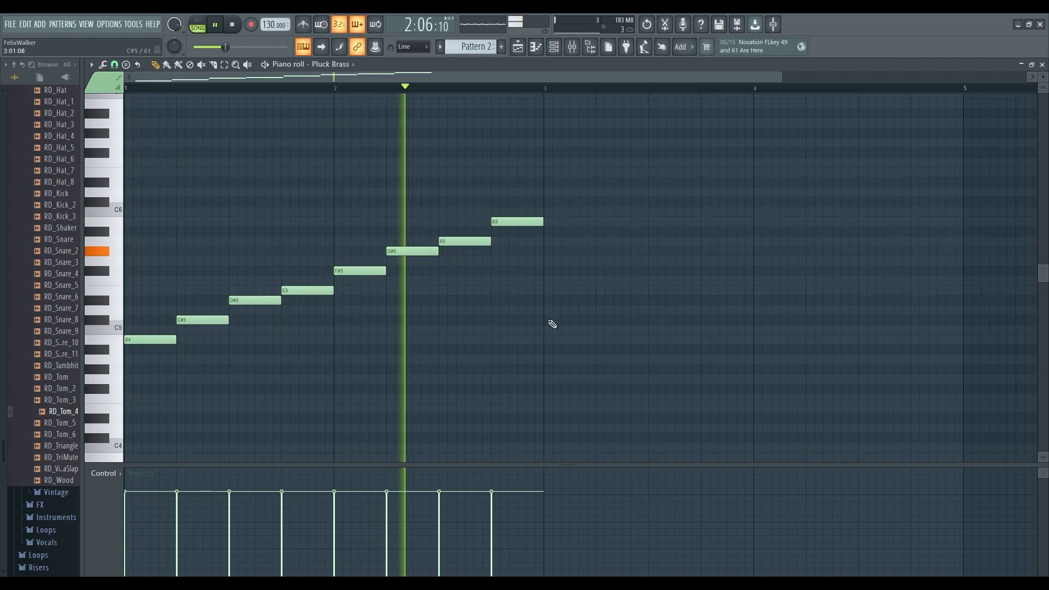
key(space)
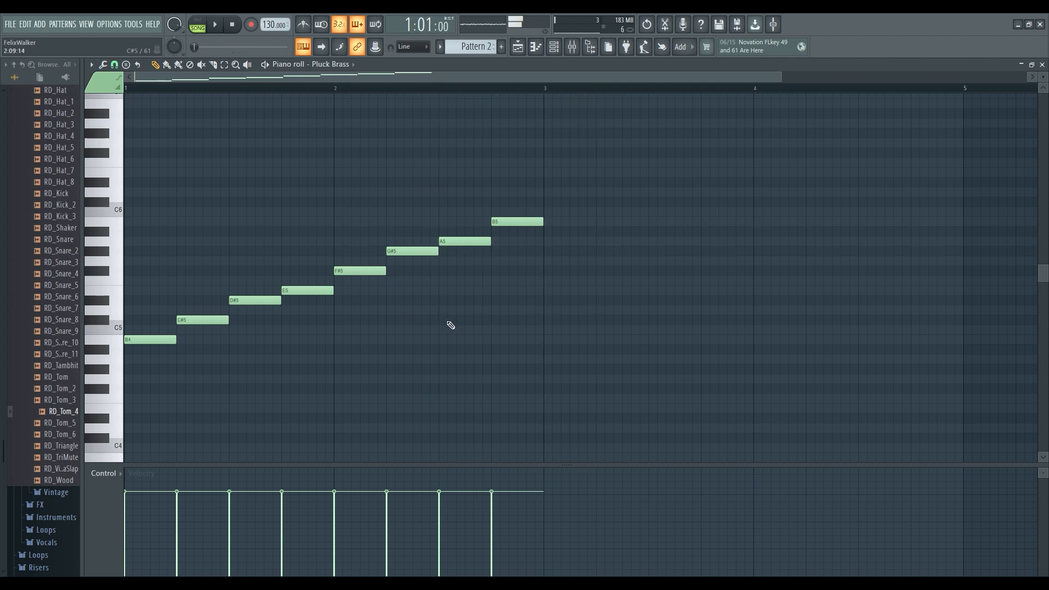
Select all the scale notes and compress them to half length so the scale fills one bar.
key(ctrl+a)
drag(563, 276, 343, 280)
scroll(307, 302, up, 2)
scroll(308, 302, up, 2)
key(space)
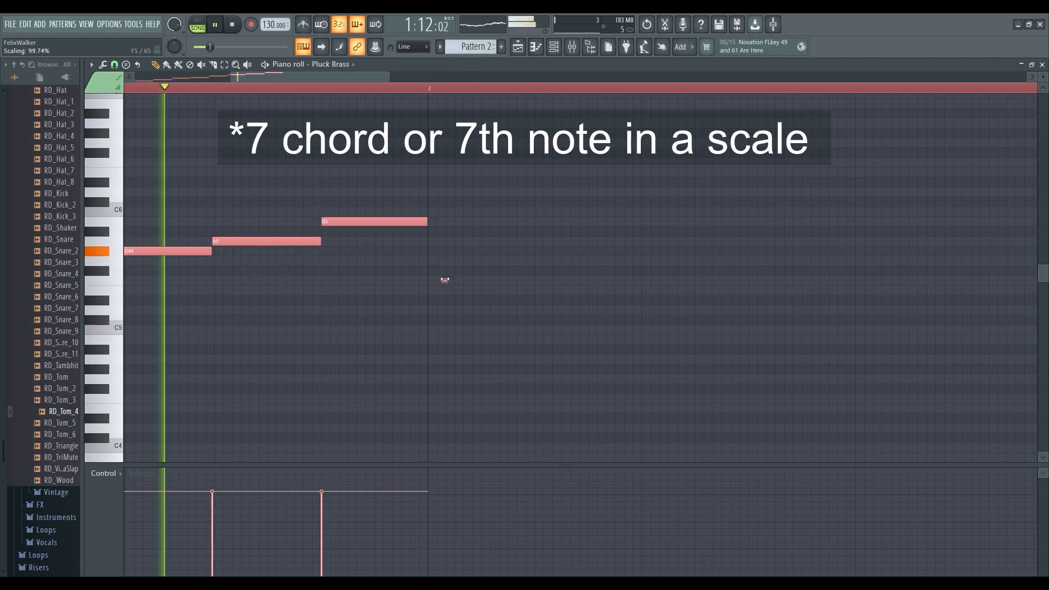
key(ctrl+d)
key(space)
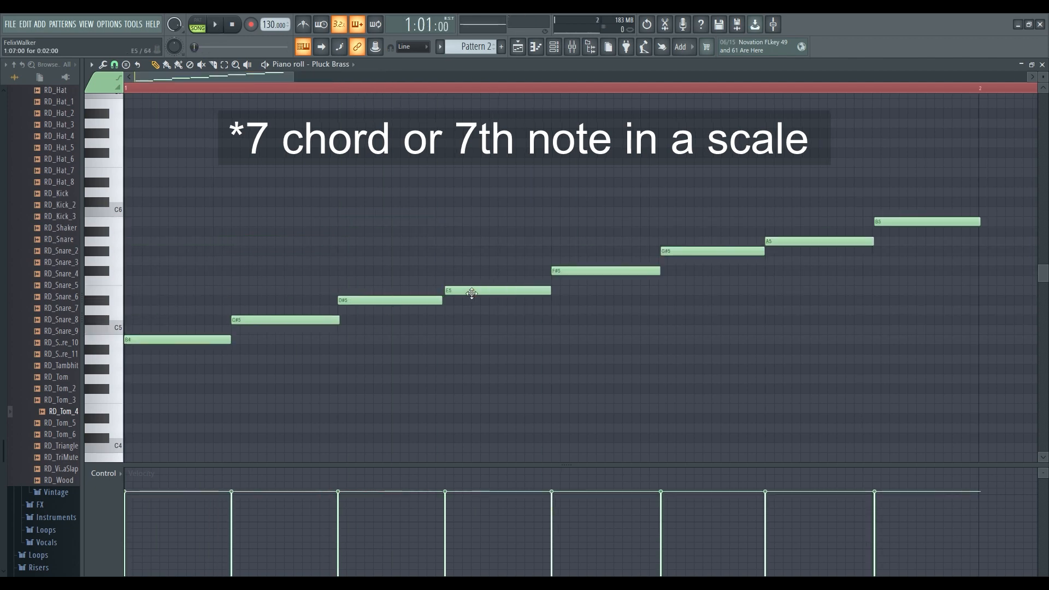
Play back the compressed scale and try an extra G5 note near the start of the bar.
key(space)
scroll(591, 386, down, 1)
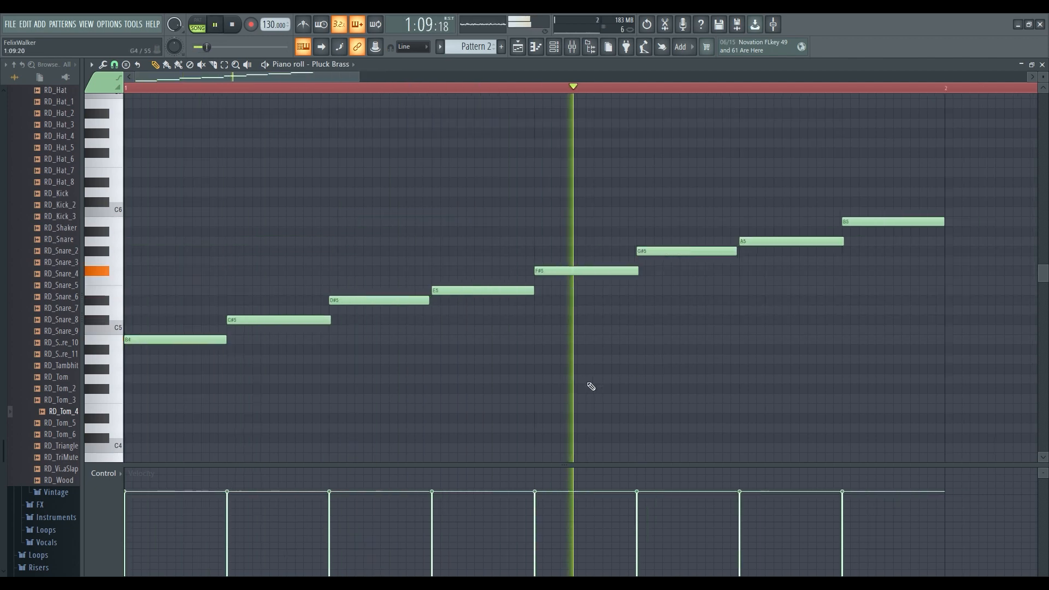
scroll(591, 386, down, 2)
click(137, 262)
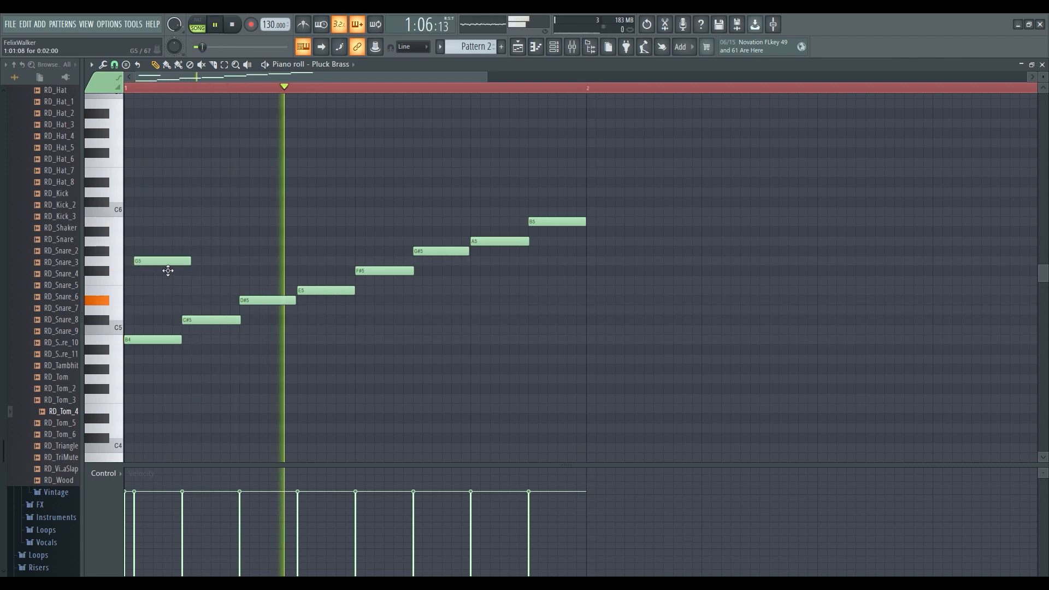
right_click(167, 264)
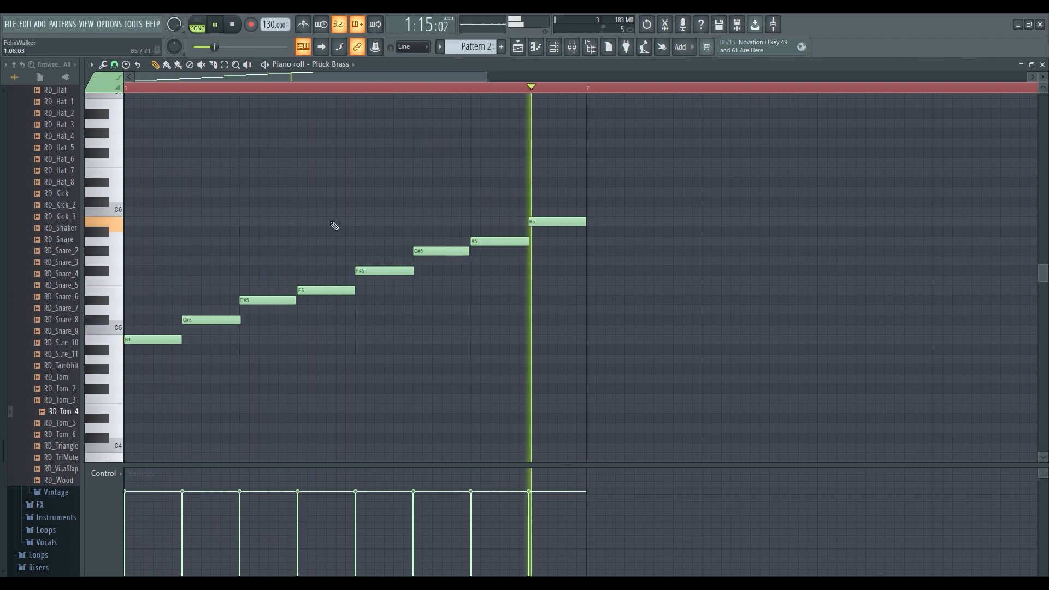
key(space)
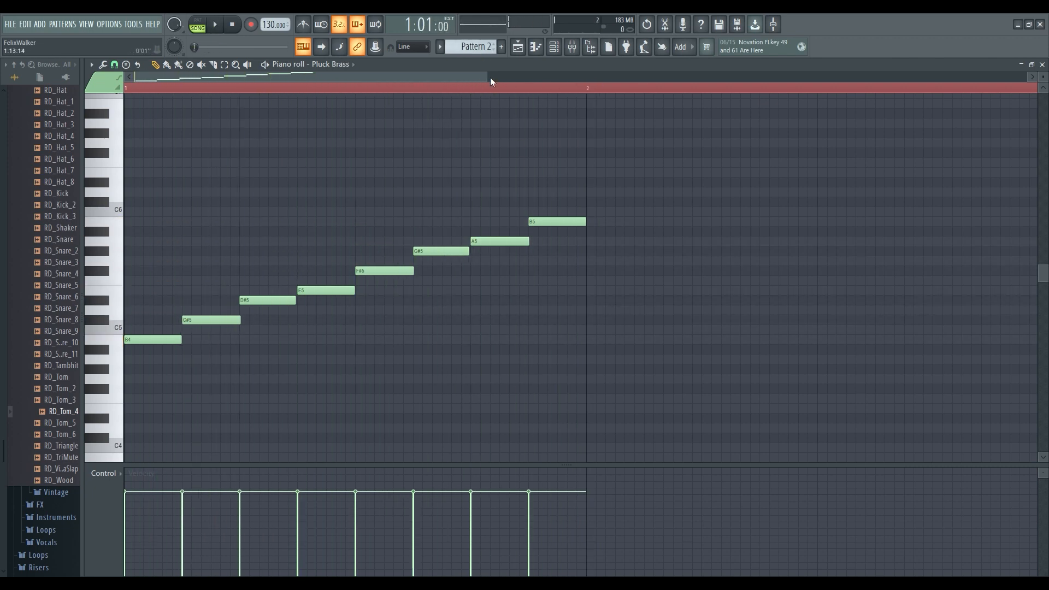
Create Pattern 3 with a Pluck Brass B3 note at its start and place it on playlist Track 2.
key(F4)
click(147, 369)
key(F5)
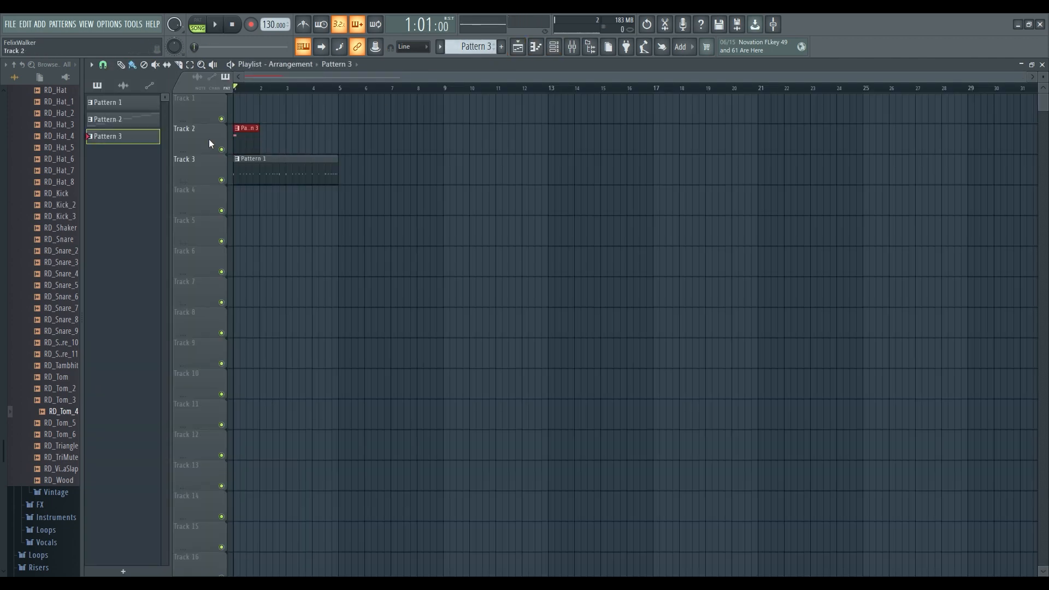
Add D#3 on step 5 and F#3 on step 7 of bar 1 in Pattern 3, comparing with Pattern 2's scale.
key(F7)
click(243, 331)
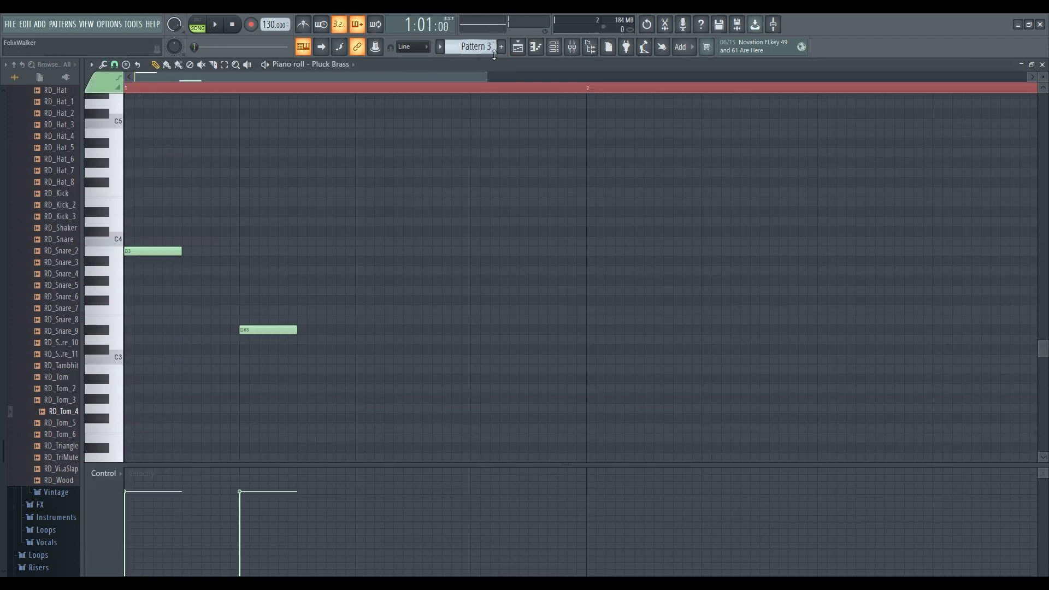
scroll(494, 55, up, 1)
scroll(494, 55, down, 1)
click(307, 359)
key(space)
scroll(474, 57, up, 1)
key(space)
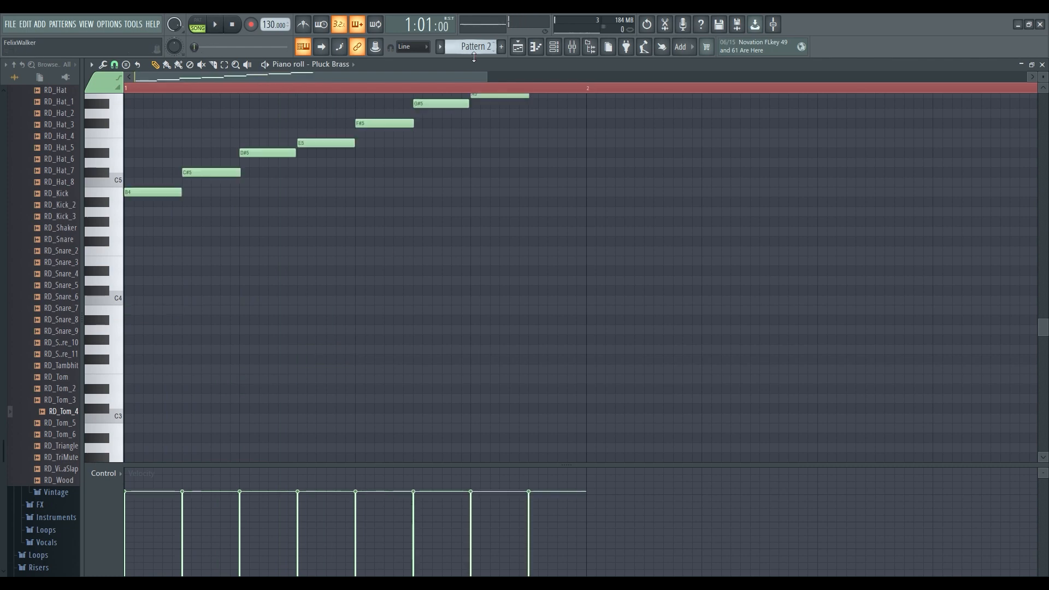
scroll(474, 58, down, 1)
key(space)
Add D#4, C#4 and B3 notes on steps 1, 5 and 9 of bar 2 in Pattern 3.
drag(514, 273, 630, 275)
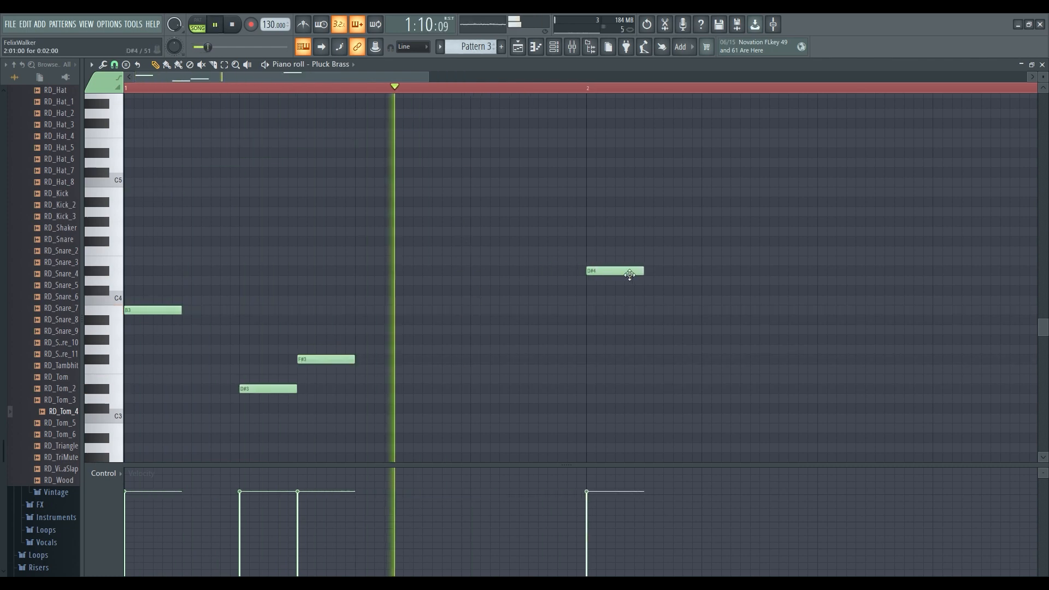
drag(705, 300, 705, 290)
click(820, 310)
scroll(496, 113, up, 3)
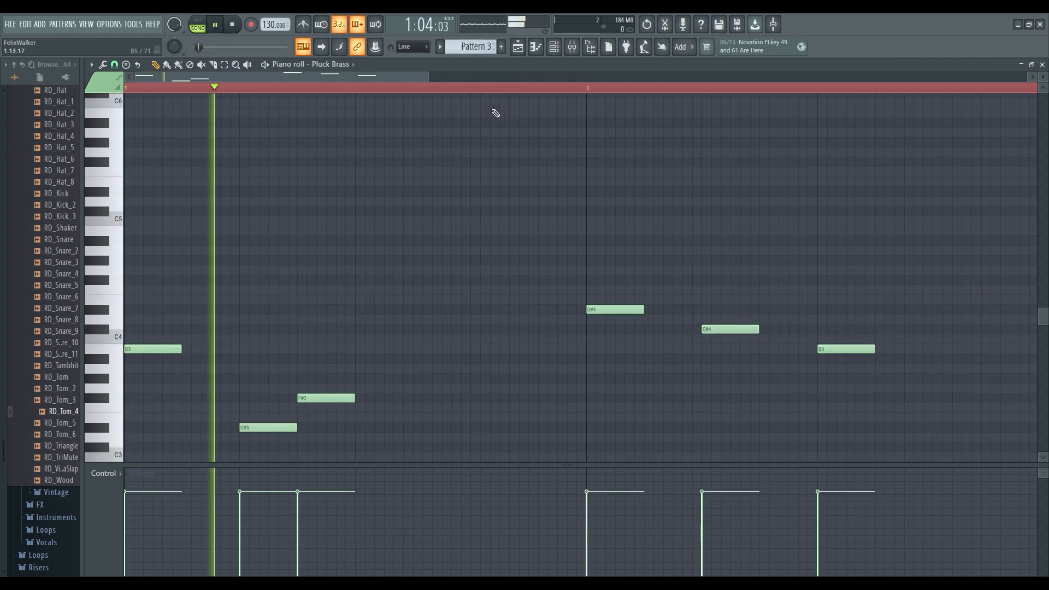
scroll(496, 113, down, 5)
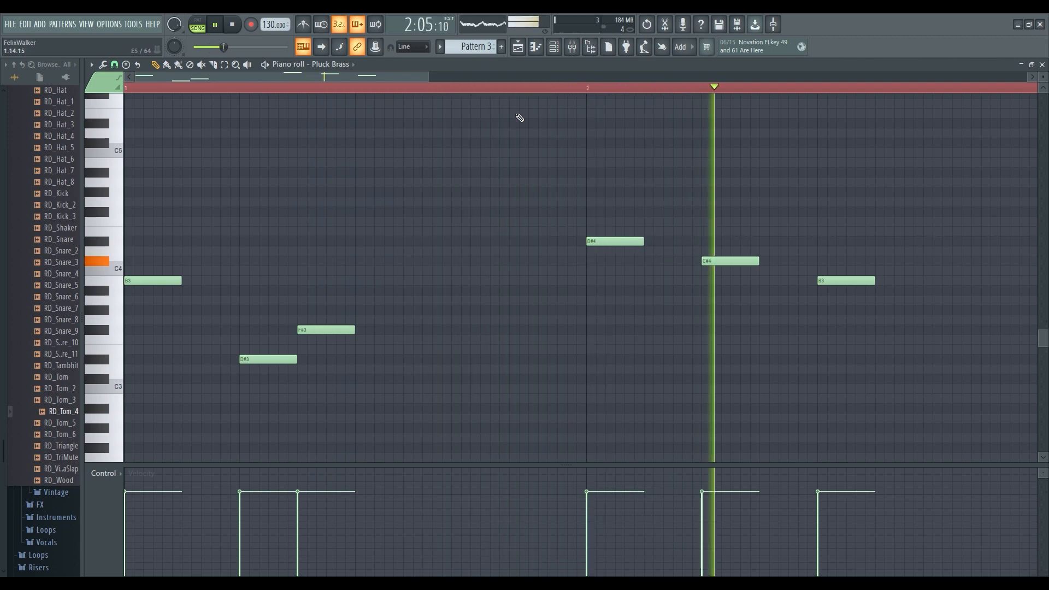
Move the B3 note in bar 2 to step 7, directly after the C#4 note.
key(space)
scroll(528, 235, right, 3)
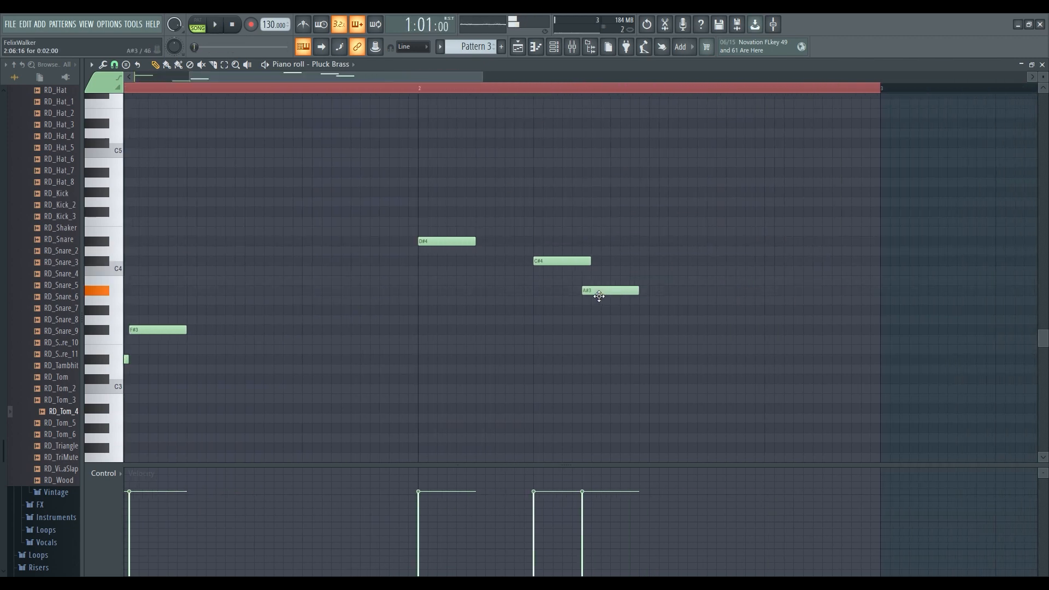
scroll(656, 356, down, 4)
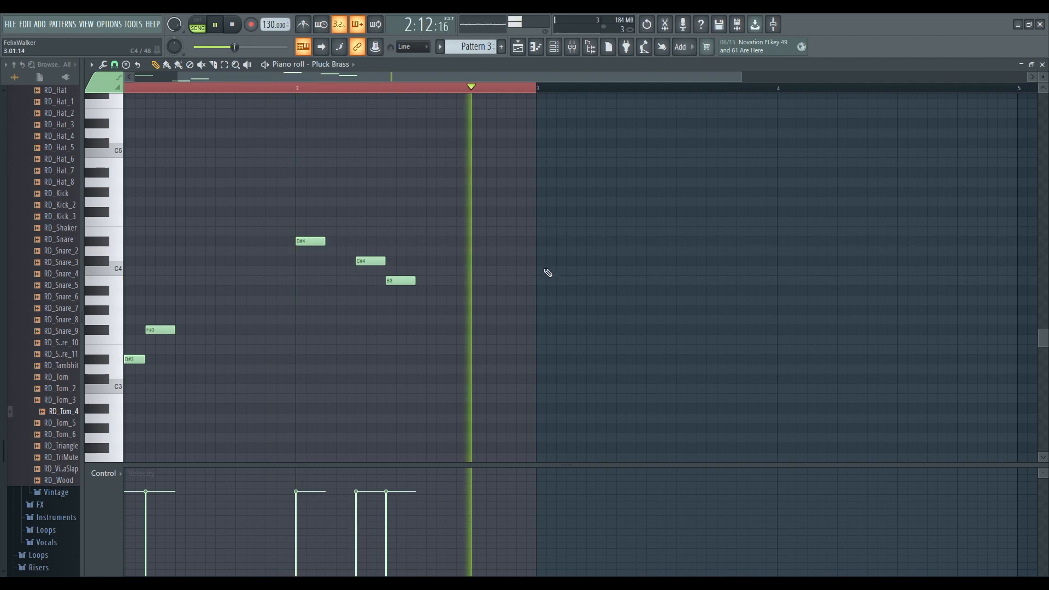
Add G#3, A#3, B3 and G#3 notes on steps 1, 5, 7 and 13 of bar 3 and continue the Pluck Brass melody into bar 4.
drag(542, 290, 540, 299)
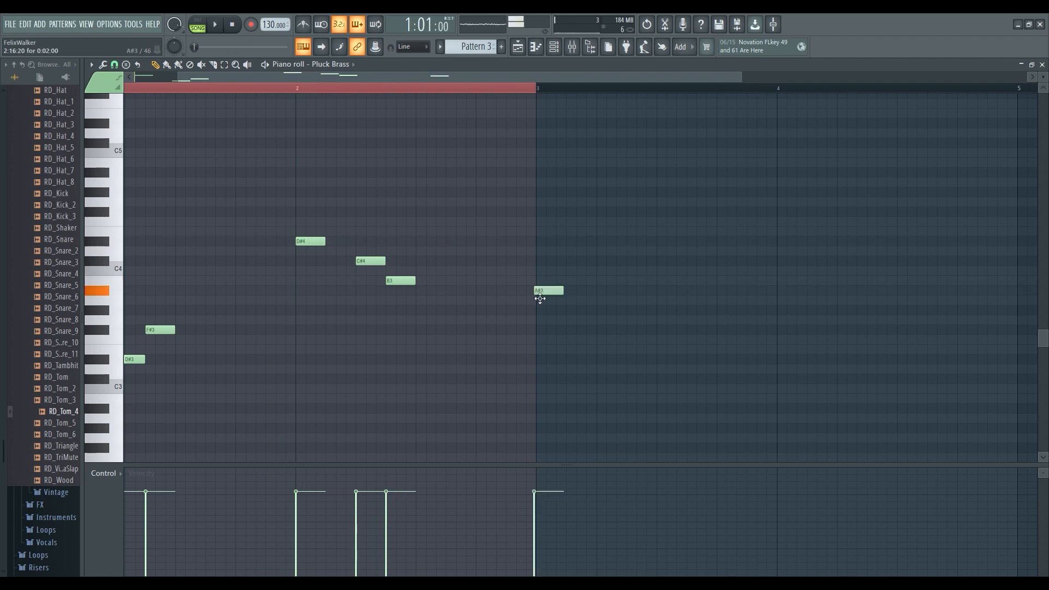
drag(540, 299, 541, 361)
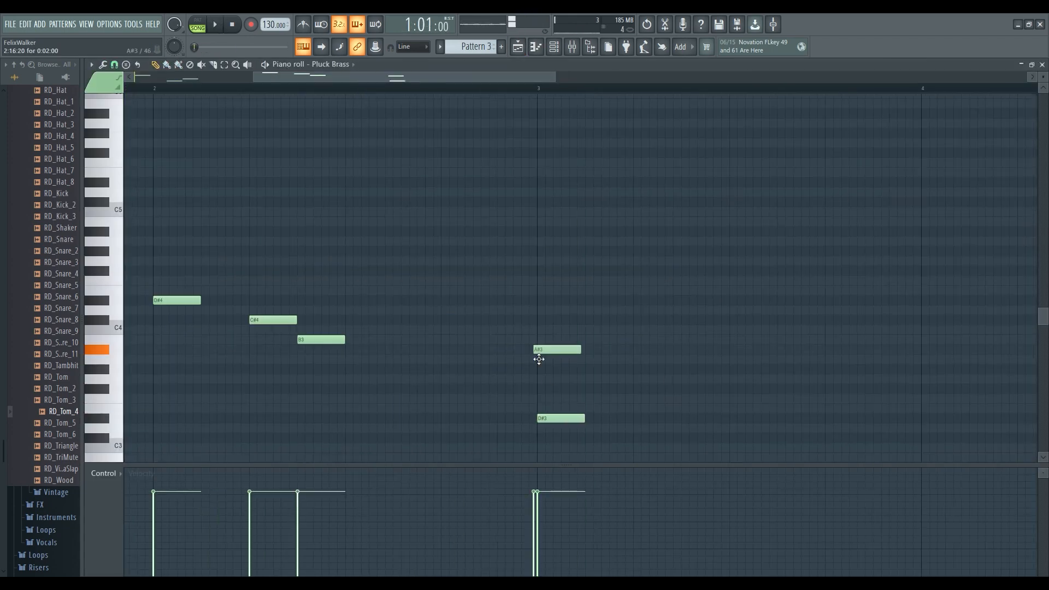
click(549, 321)
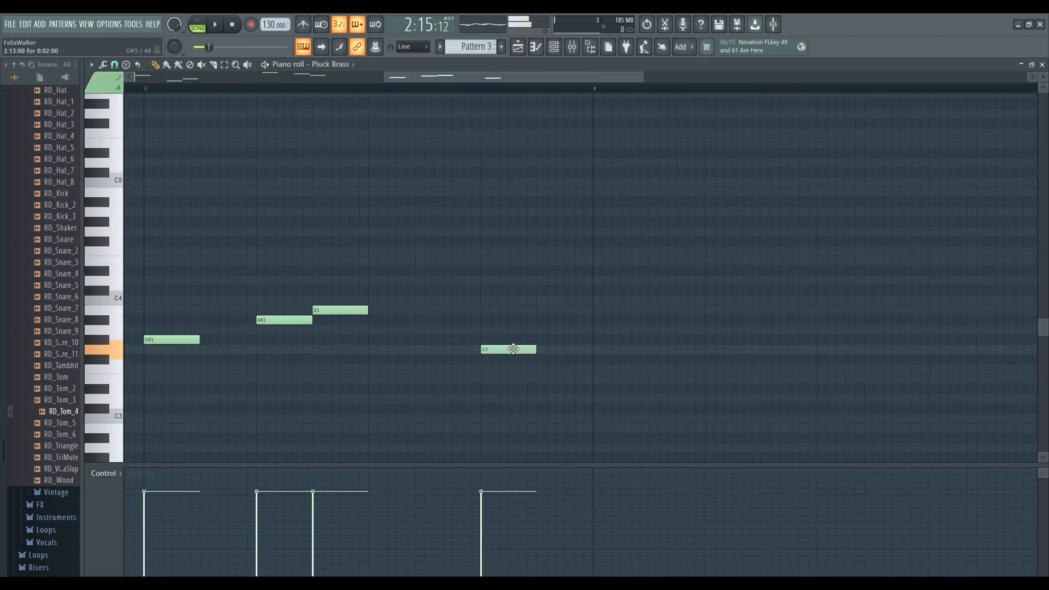
click(601, 387)
click(656, 396)
click(719, 387)
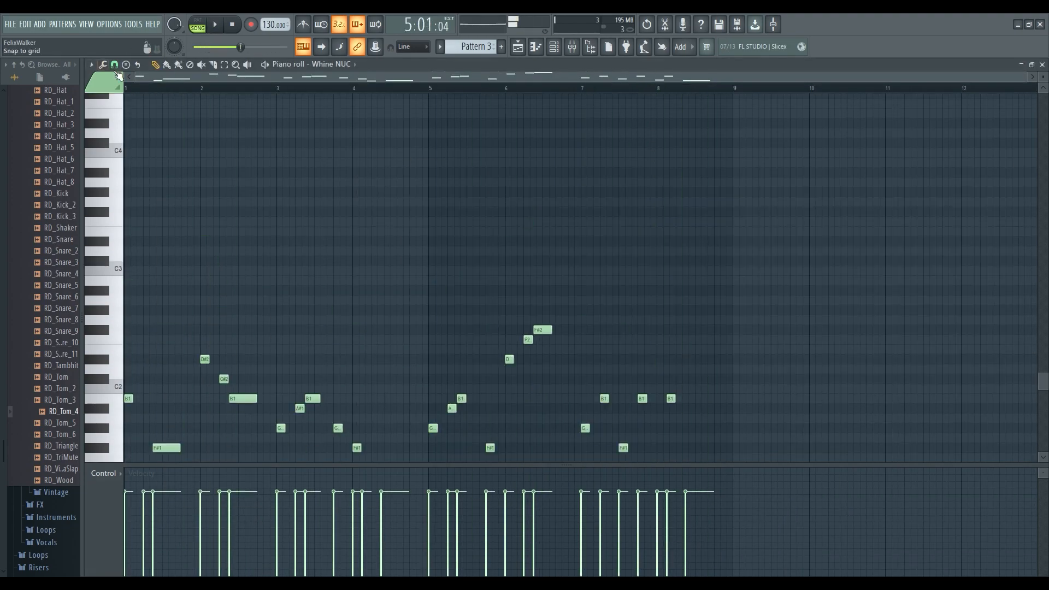
Play back the Whine NUC bass line in Pattern 3 and check the channels in the channel rack.
key(space)
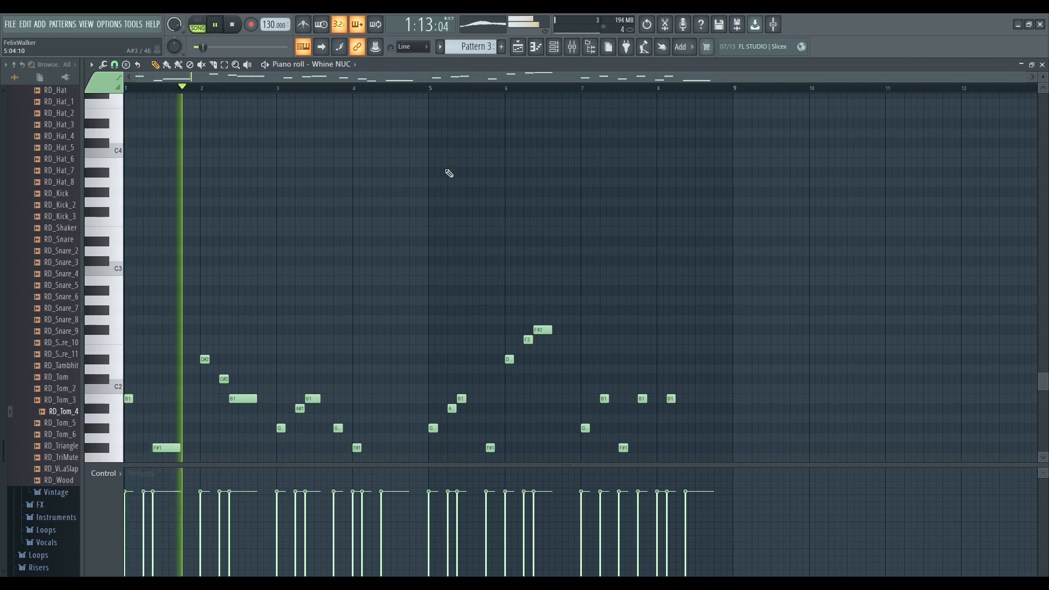
click(562, 47)
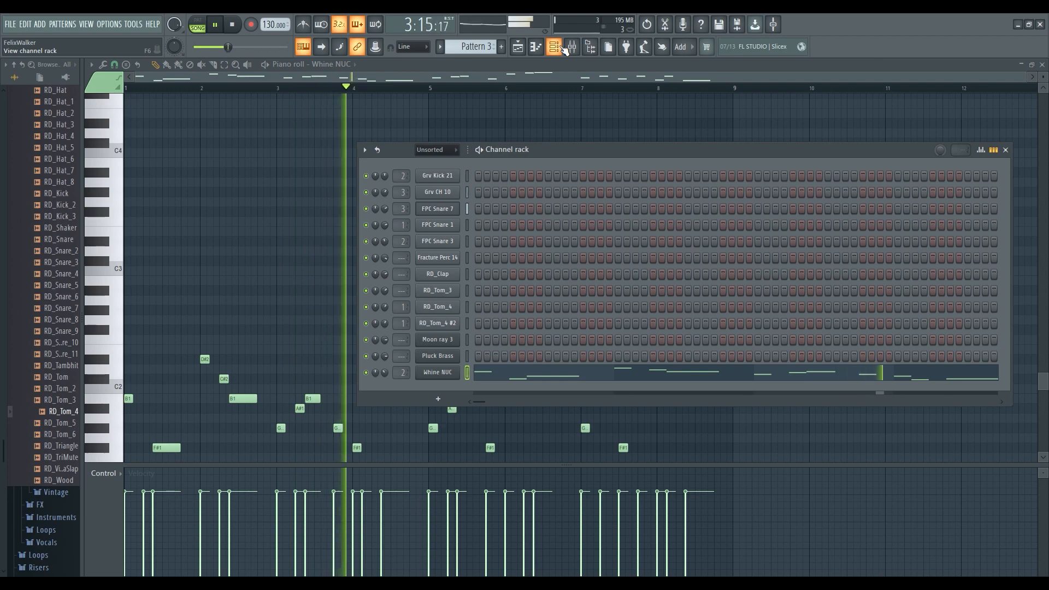
click(562, 47)
Move the D1 note in bar 4 of the Whine NUC line to step 5, directly before the D#1, during playback.
scroll(404, 167, down, 3)
scroll(257, 188, up, 2)
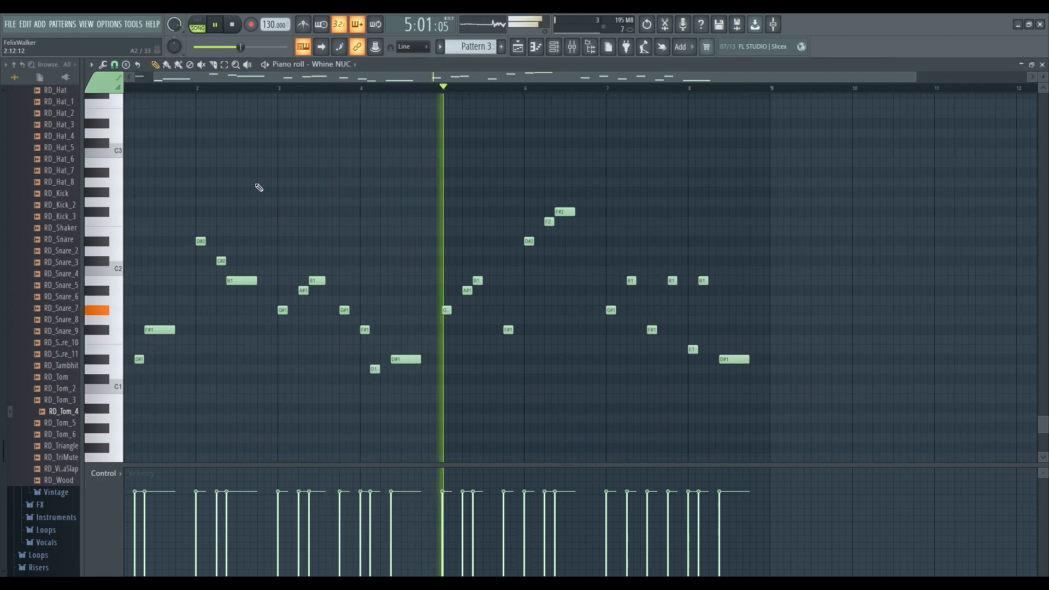
drag(339, 79, 306, 79)
scroll(446, 326, up, 3)
drag(477, 372, 500, 375)
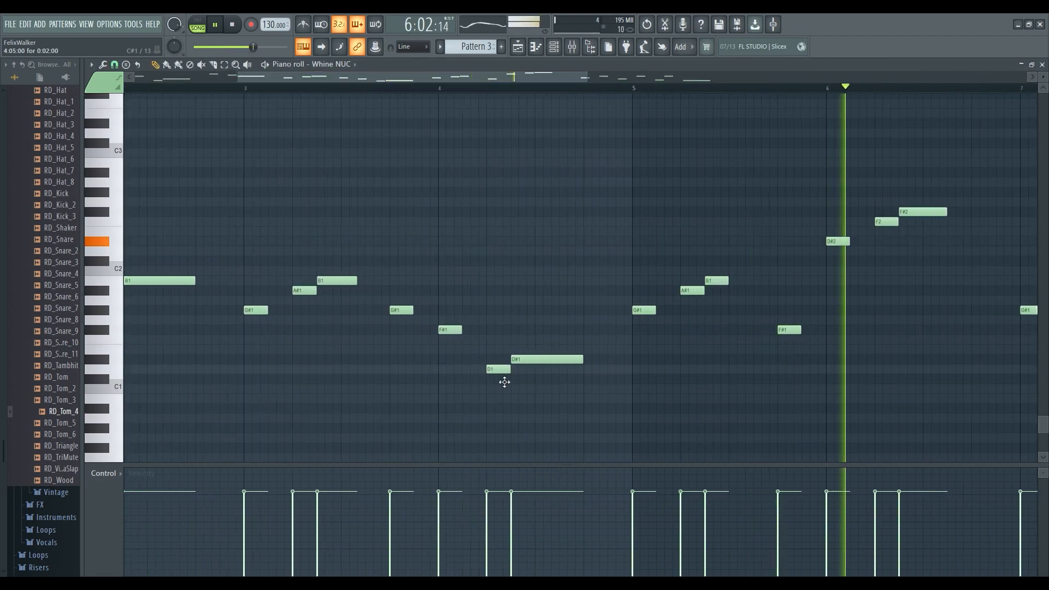
scroll(645, 417, down, 3)
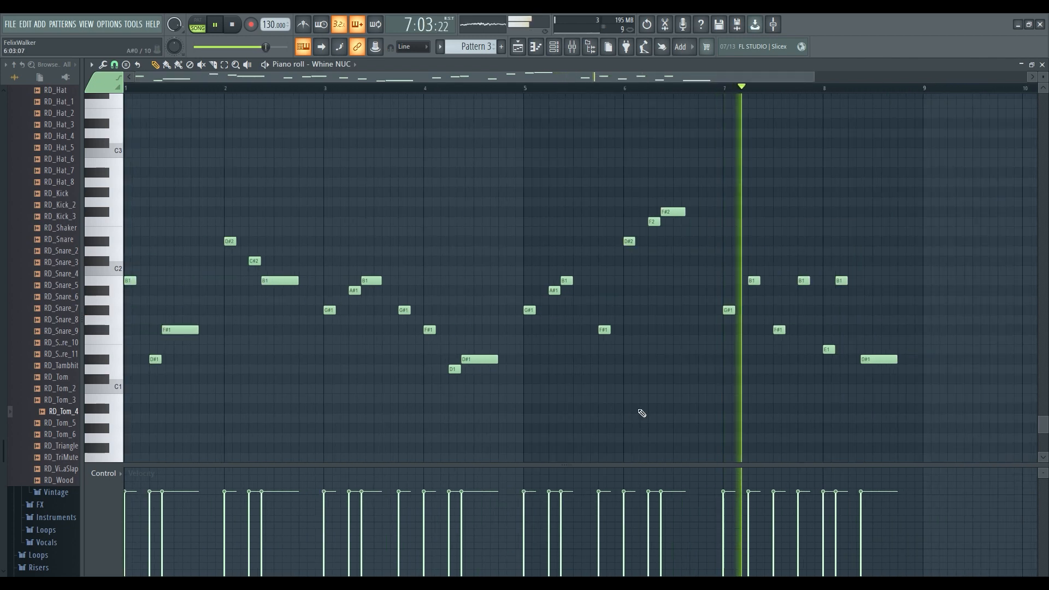
scroll(644, 426, down, 1)
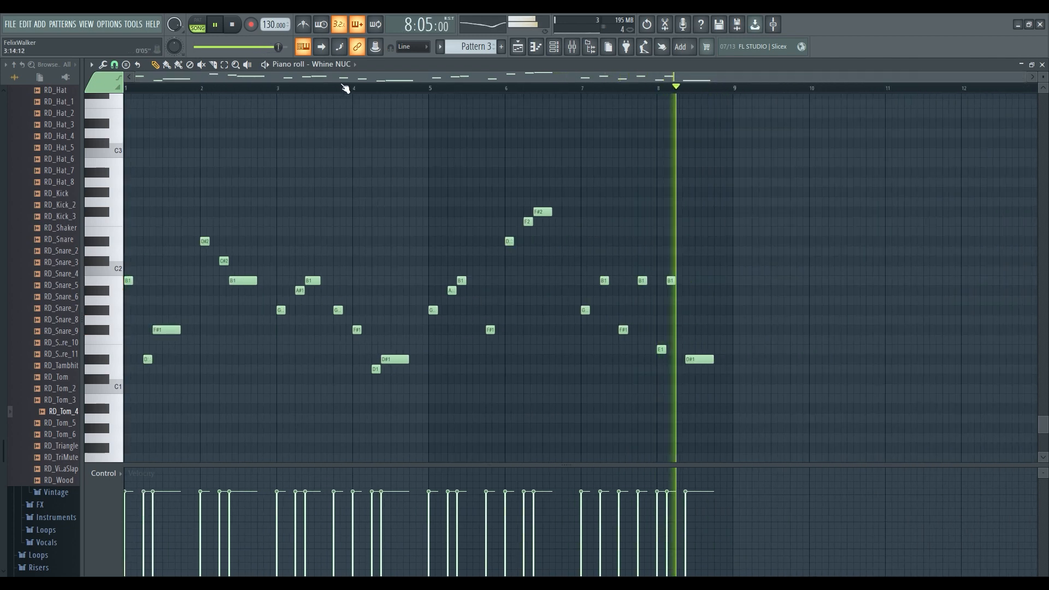
key(space)
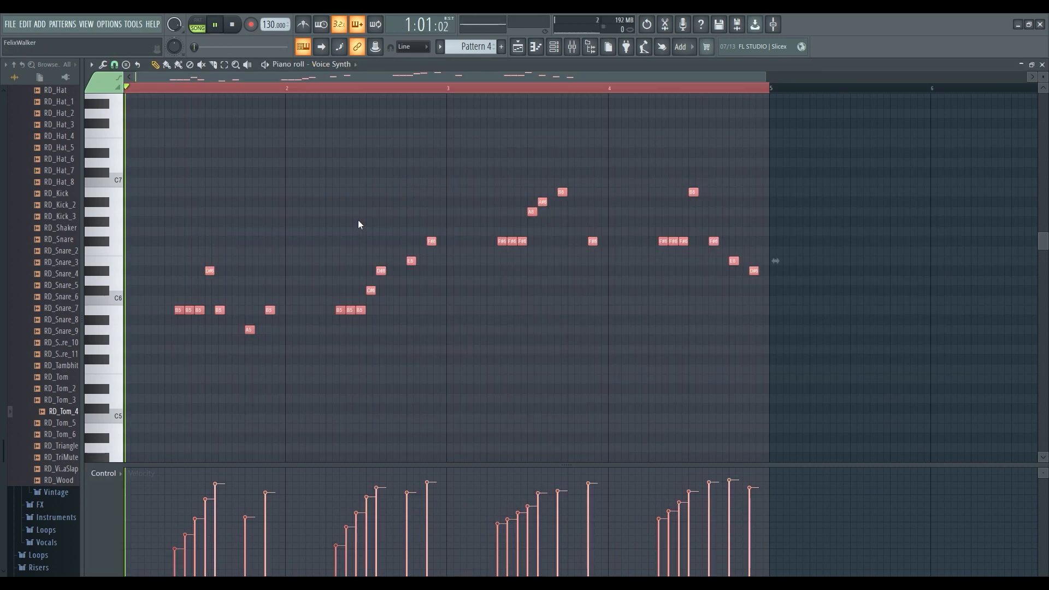
Play back the Voice Synth melody in Pattern 4 and deselect its notes.
key(space)
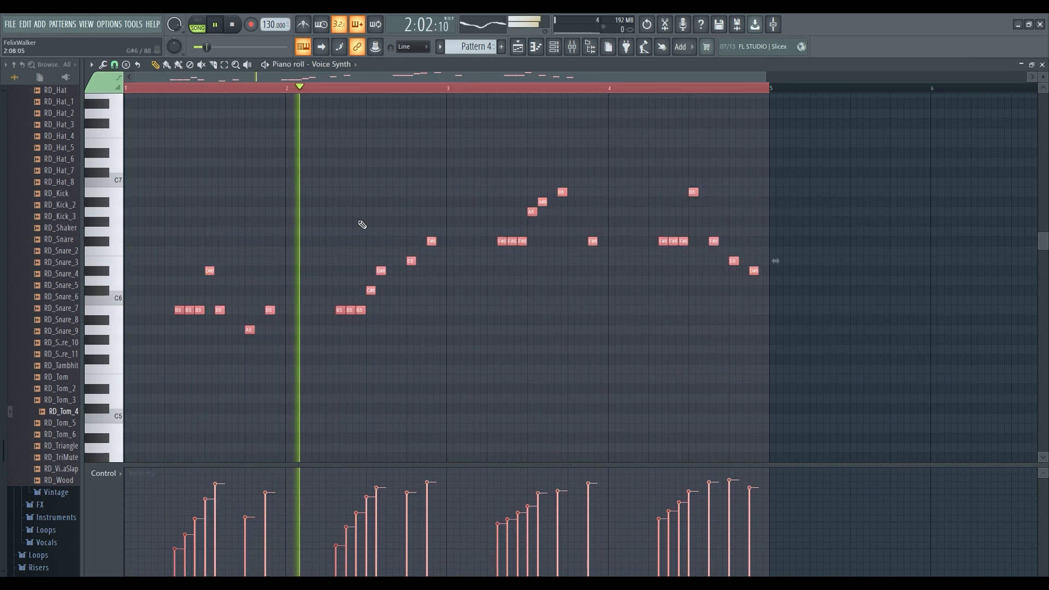
click(360, 222)
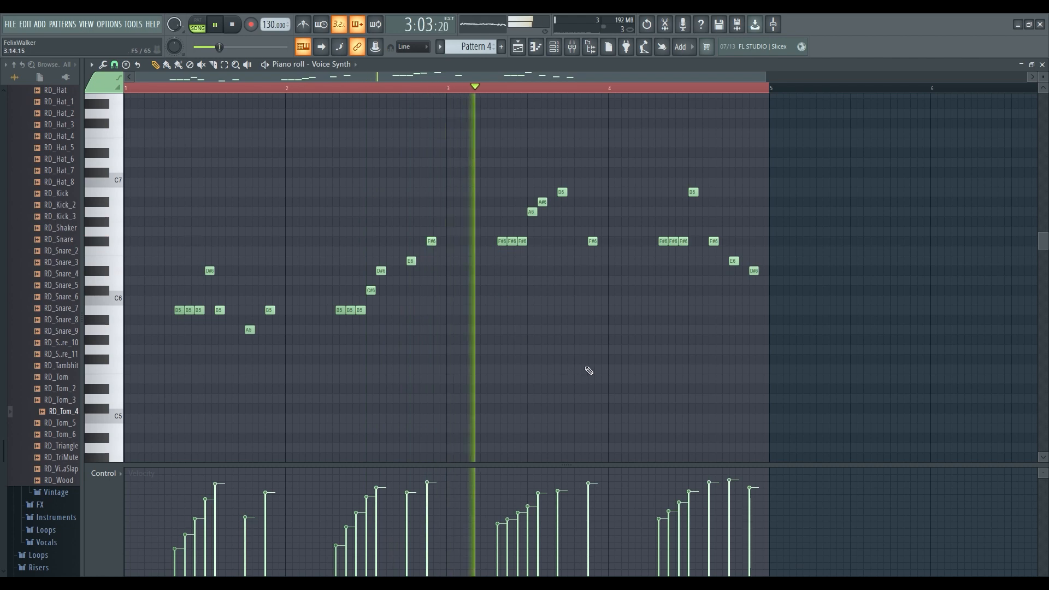
scroll(599, 367, down, 4)
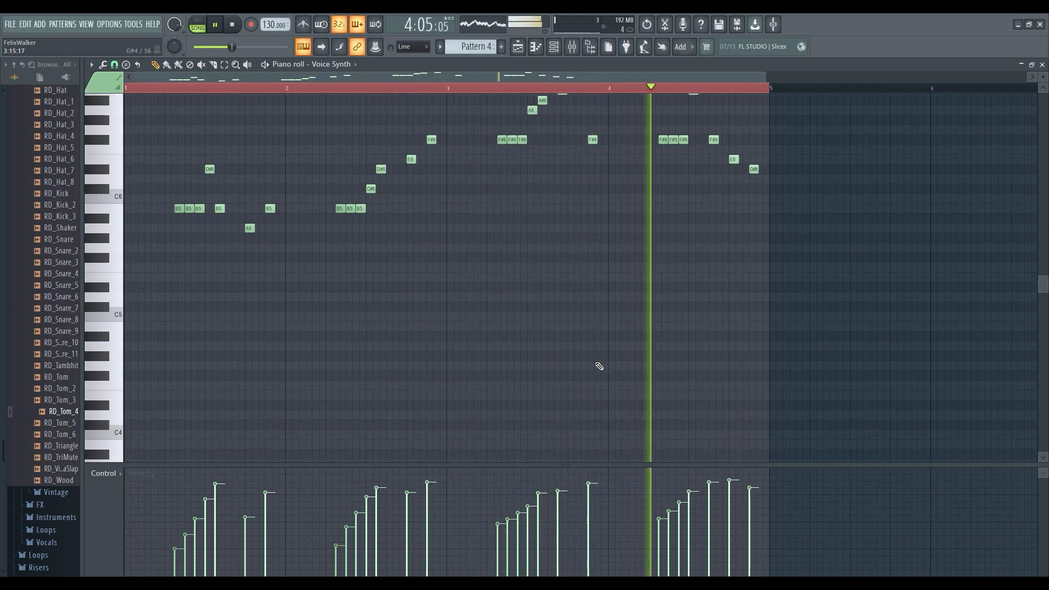
scroll(599, 366, up, 2)
Try the Voice Synth melody one octave lower and play it back.
key(space)
key(ctrl+Down)
scroll(600, 366, down, 1)
key(space)
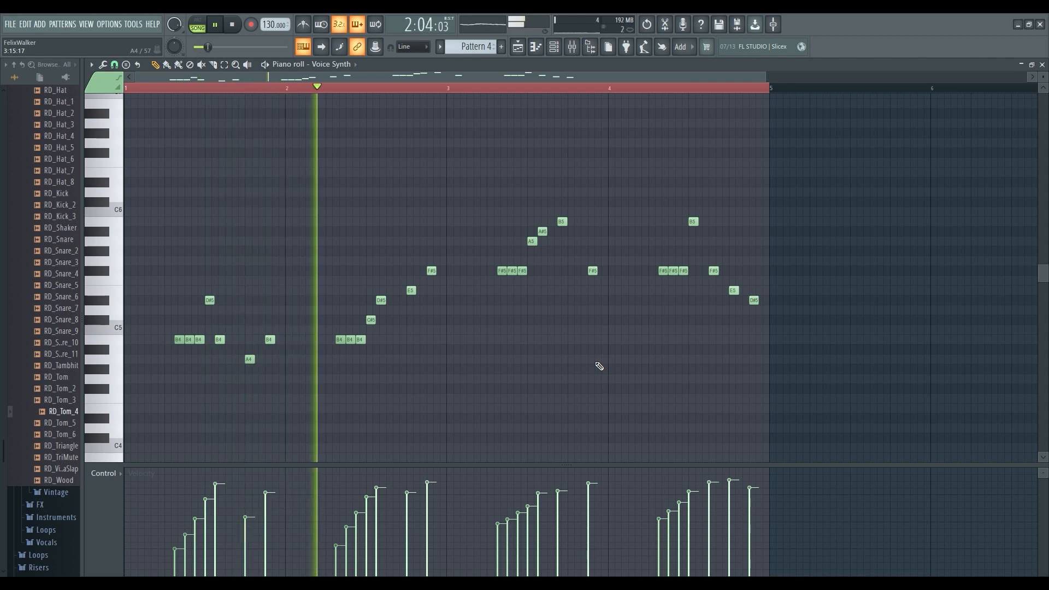
Lower the Voice Synth melody by one octave so that its first notes sit on B5.
key(space)
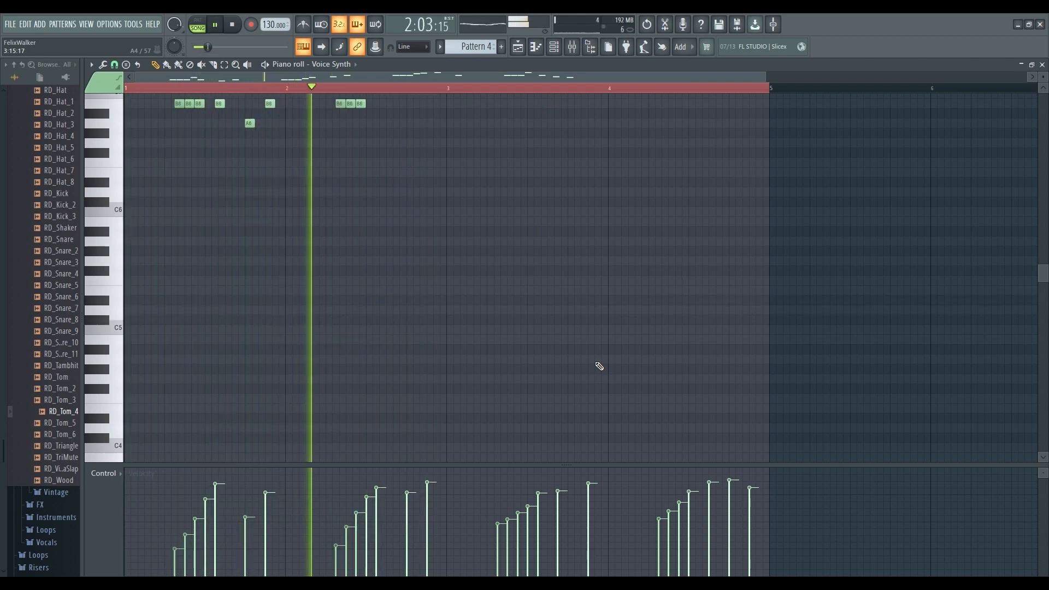
key(ctrl+Down)
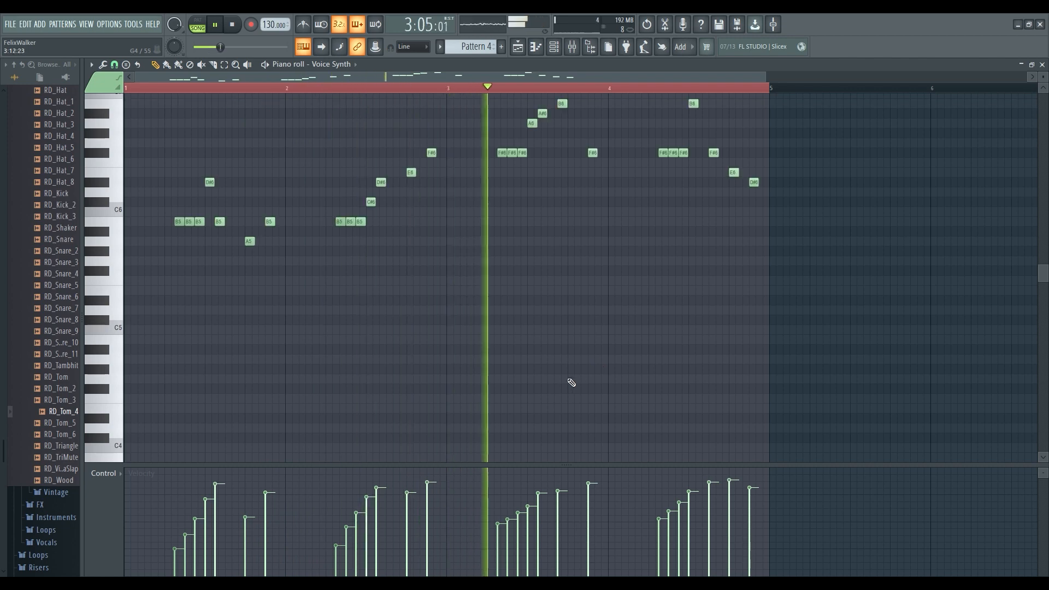
scroll(638, 399, up, 3)
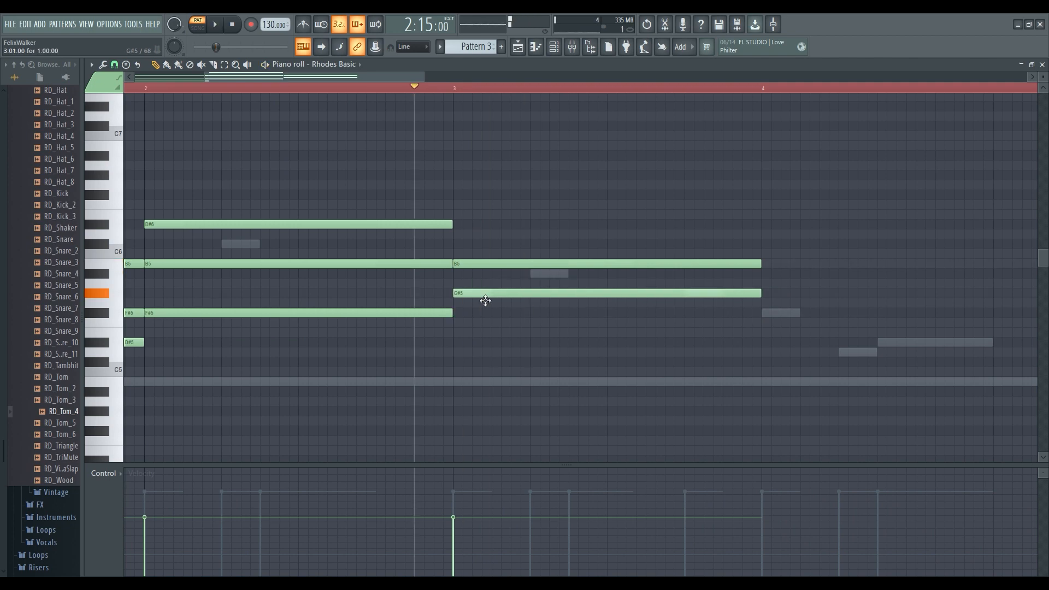
Play back the Rhodes Basic chords in Pattern 3.
key(space)
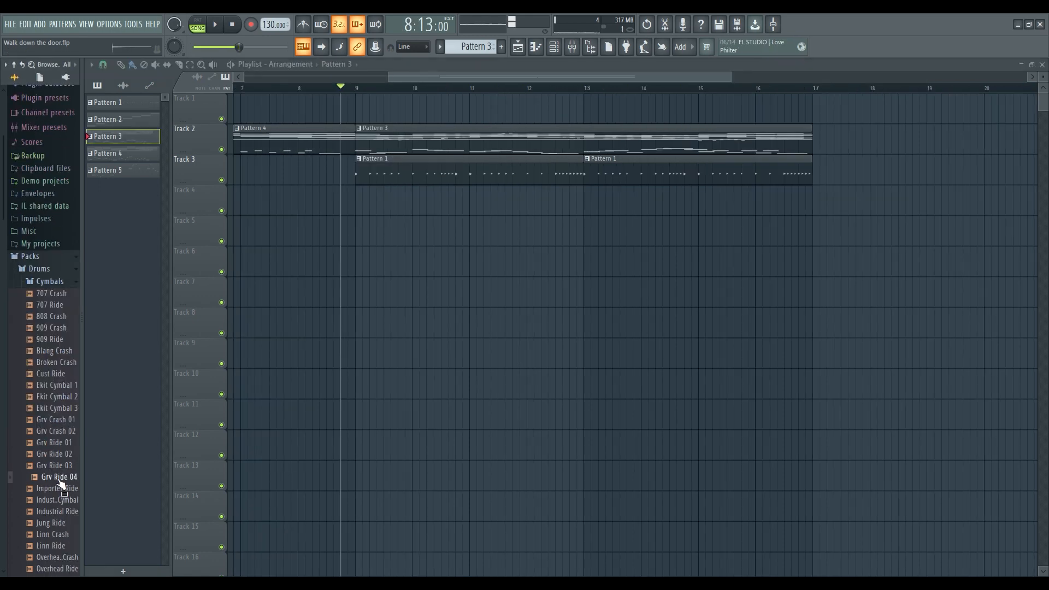
Add the Grv Ride 04 cymbal sample to the playlist as an audio clip and reverse it.
drag(59, 477, 308, 262)
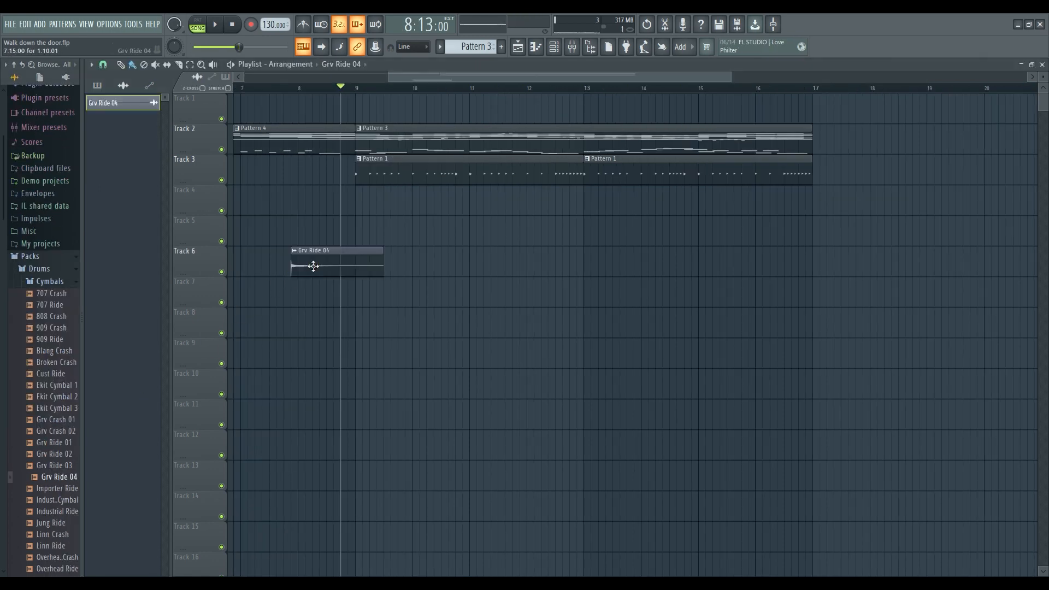
double_click(310, 262)
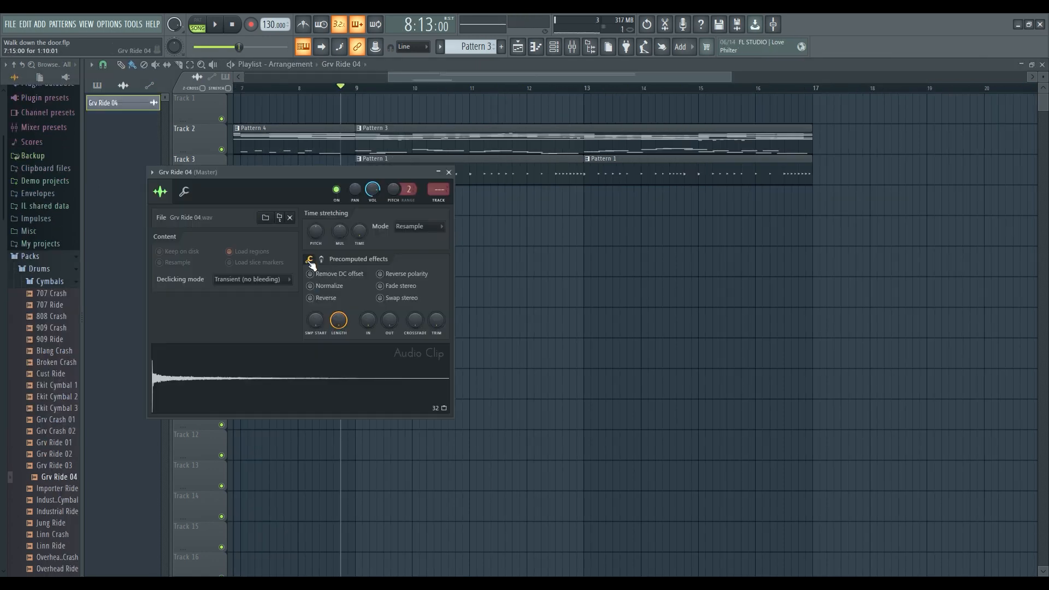
click(449, 172)
Move the reversed Grv Ride 04 clip to Track 3 so it ends at bar 9 where Pattern 1 begins, and play the transition.
scroll(296, 263, up, 3)
drag(432, 262, 384, 163)
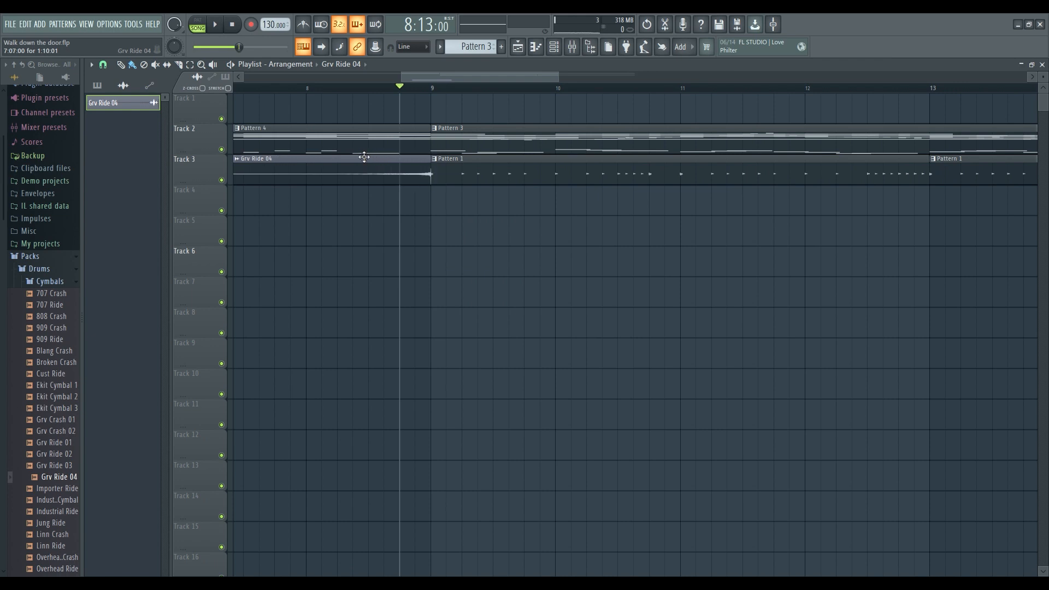
key(space)
scroll(351, 91, down, 2)
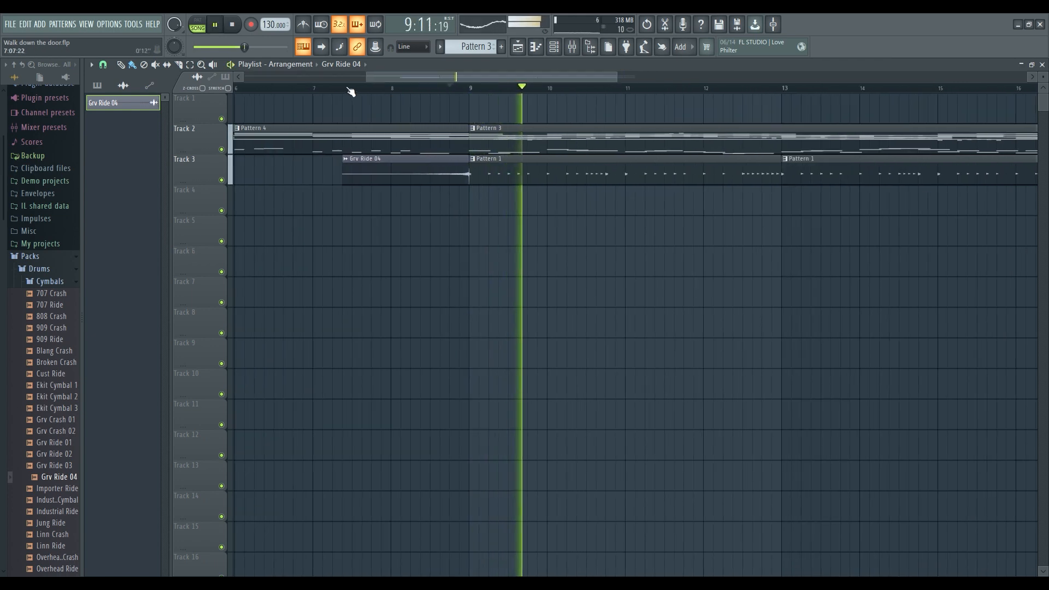
click(348, 88)
double_click(407, 175)
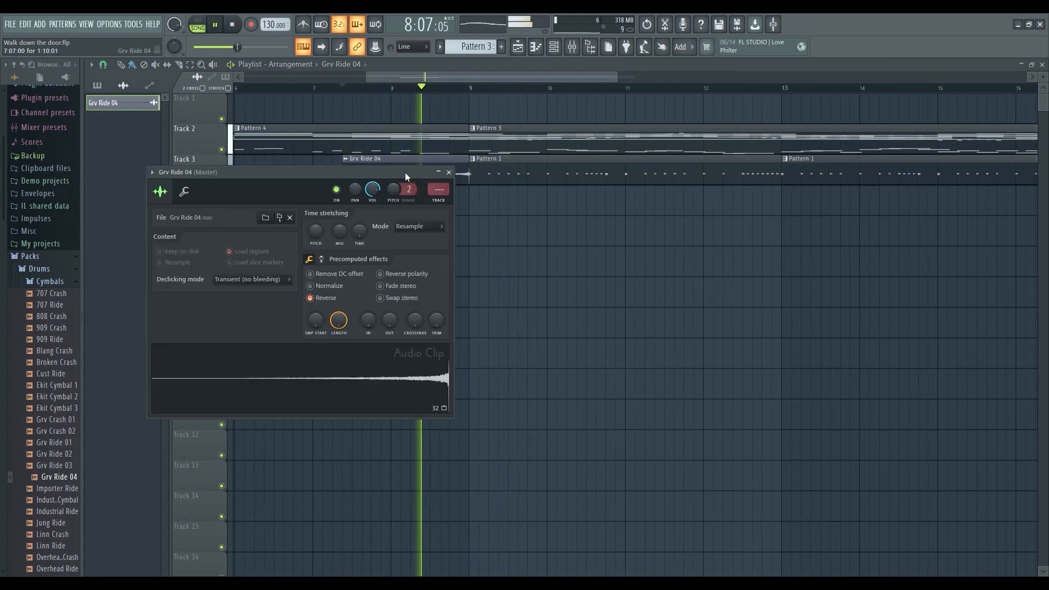
click(449, 172)
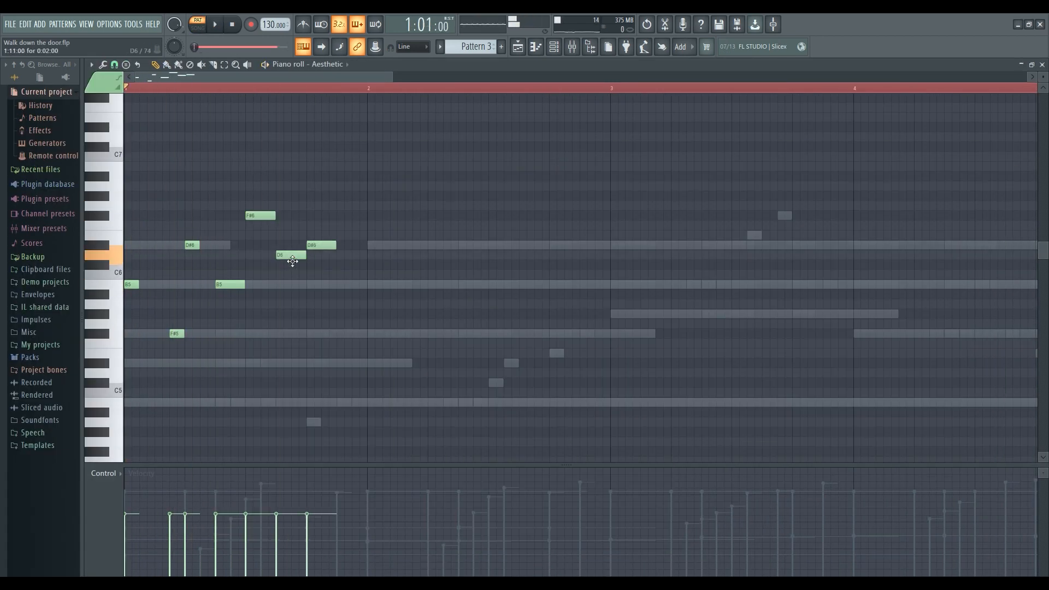
Add a D#5 note on step 13 of bar 2 in the Aesthetic melody and lengthen the preceding D5 to meet it.
scroll(534, 377, up, 3)
click(569, 362)
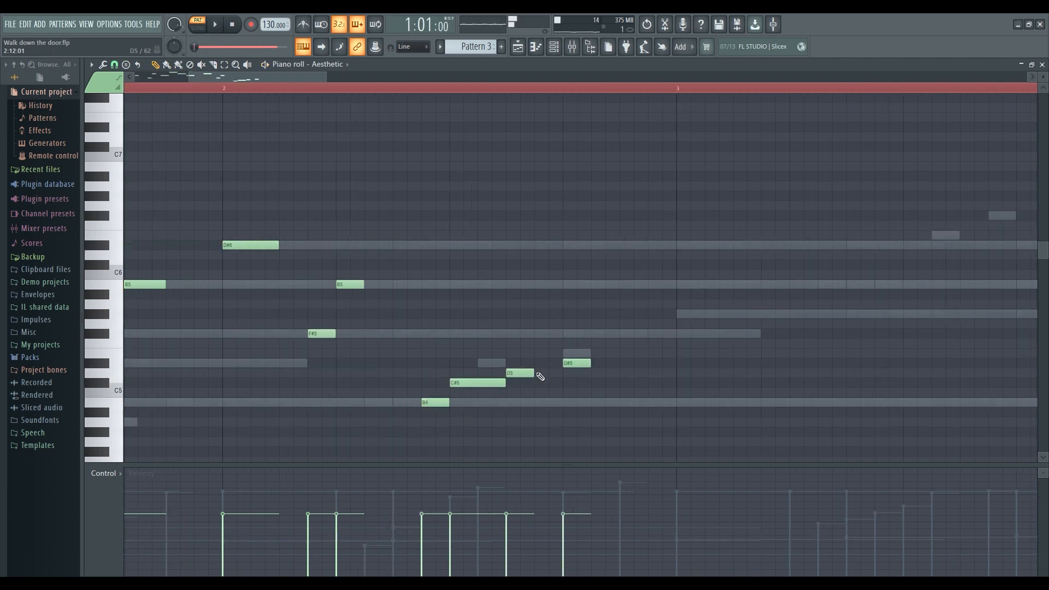
click(514, 373)
Raise the B4, C#5, D5 and D#5 run in bar 2 of the Aesthetic melody by one octave.
drag(418, 338, 673, 418)
key(ctrl+Up)
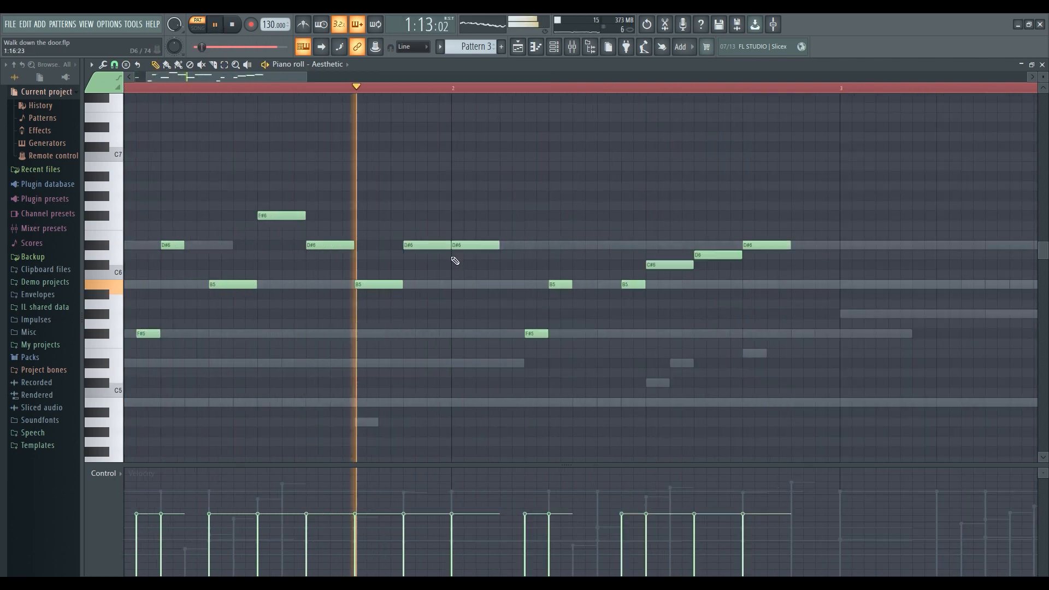
key(ctrl+Up)
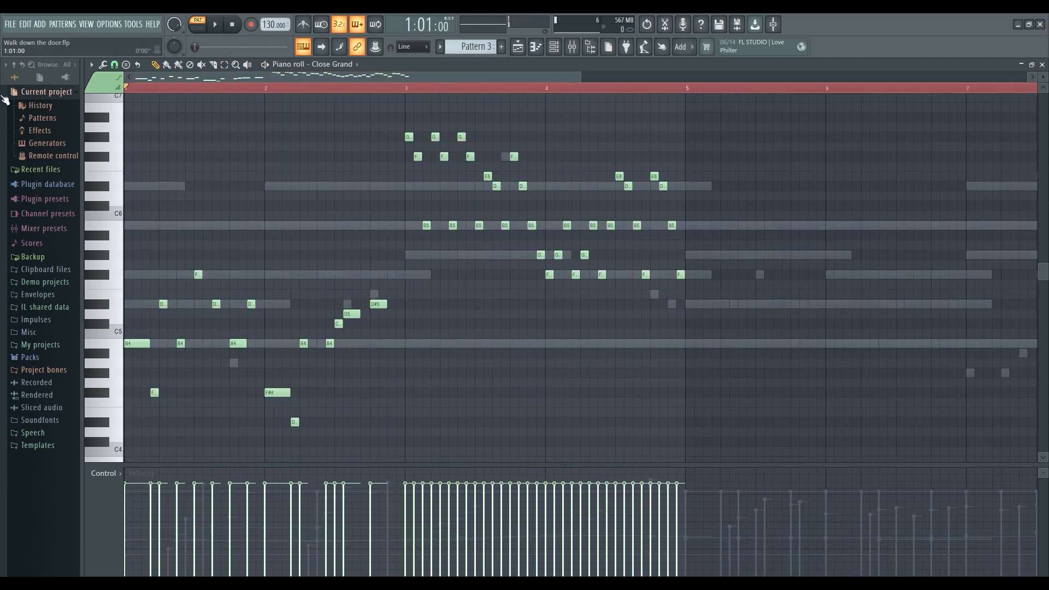
Raise all Close Grand notes in bars 3 and 4 by one octave and play them back.
drag(407, 122, 819, 320)
key(ctrl+Up)
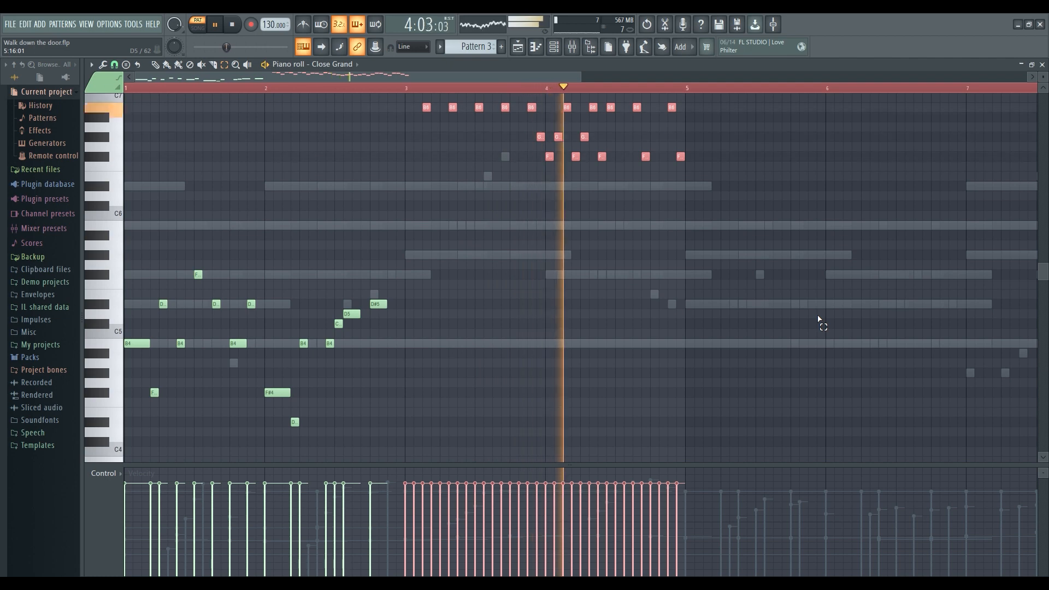
scroll(818, 319, up, 5)
key(space)
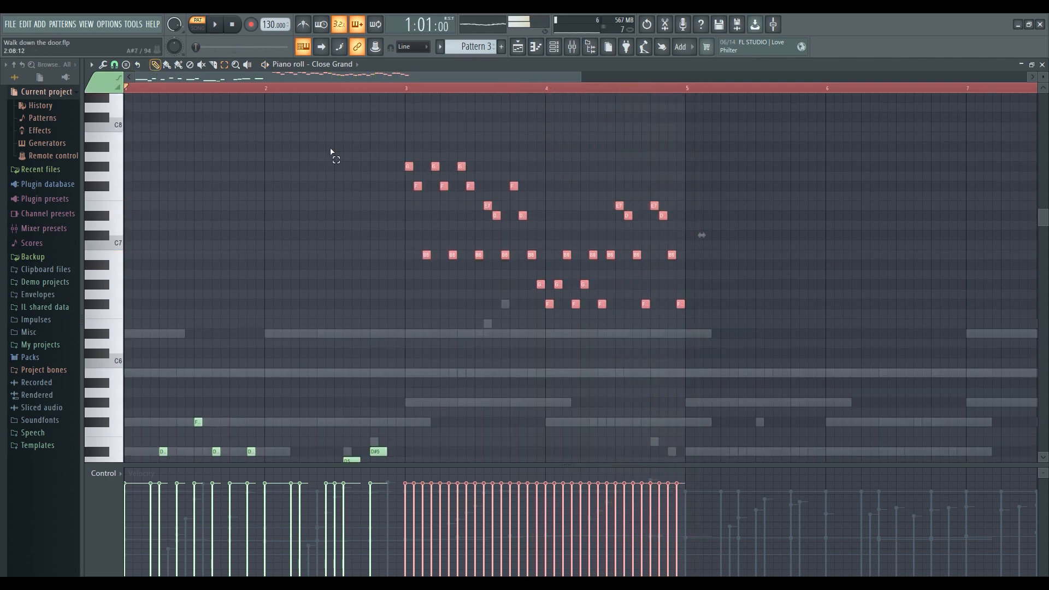
scroll(332, 153, up, 3)
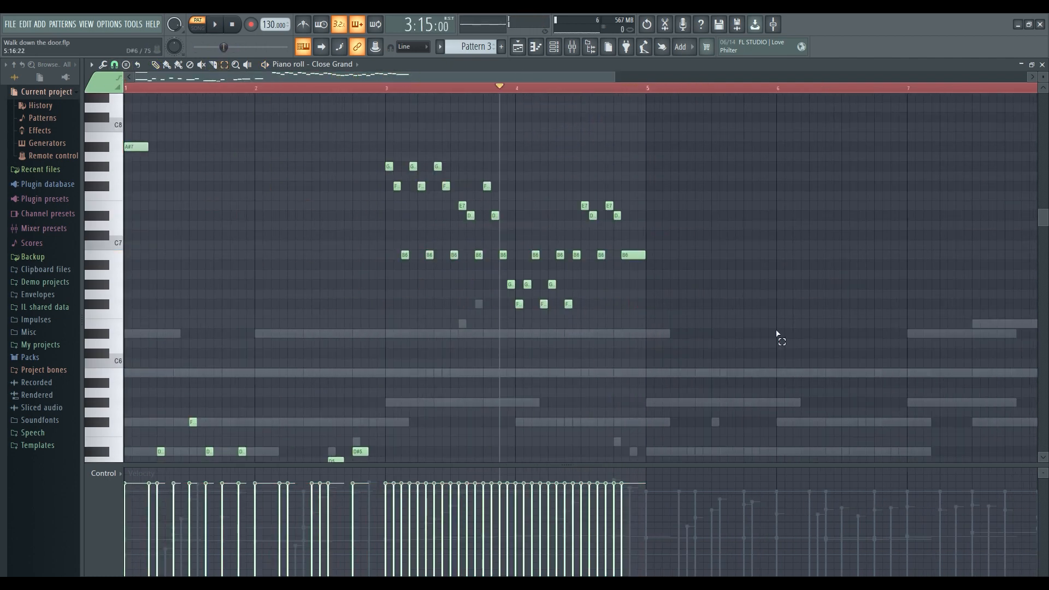
Transfer the Close Grand run in bars 3 and 4 to the Celesta and delete the stray A#7 note in bar 1.
scroll(779, 334, up, 2)
key(ctrl+a)
key(Delete)
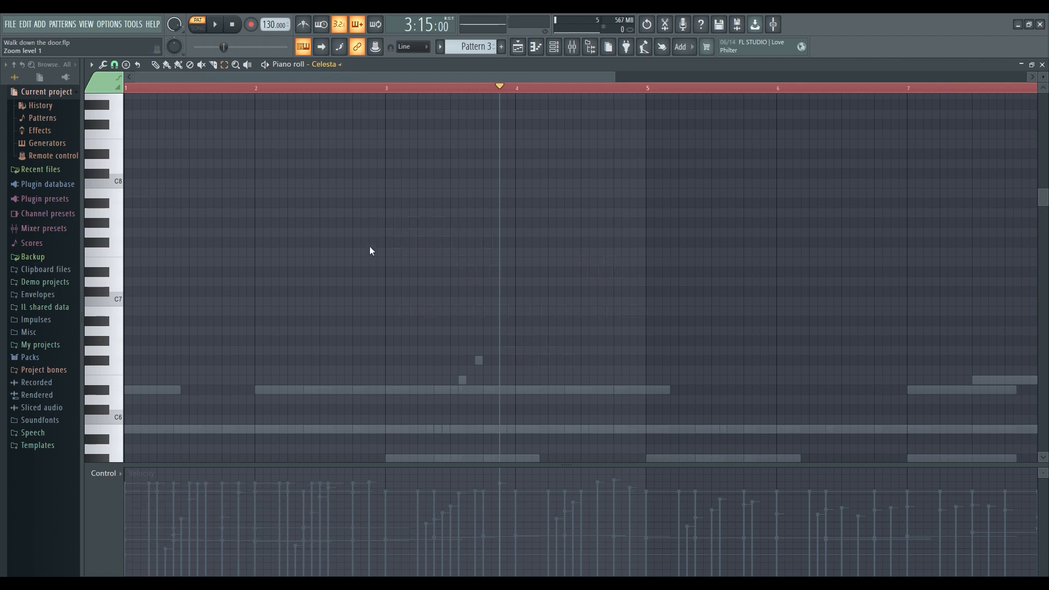
key(alt+Down)
right_click(136, 203)
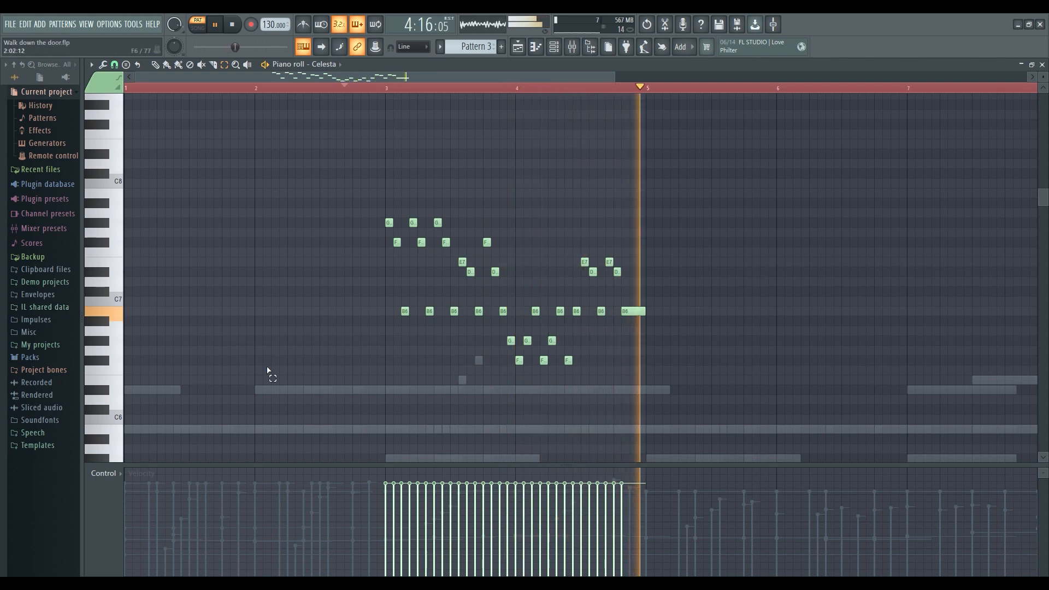
Lower the velocities of all Celesta notes in bars 3 and 4 to one even level at about half.
scroll(111, 476, down, 3)
drag(385, 544, 646, 544)
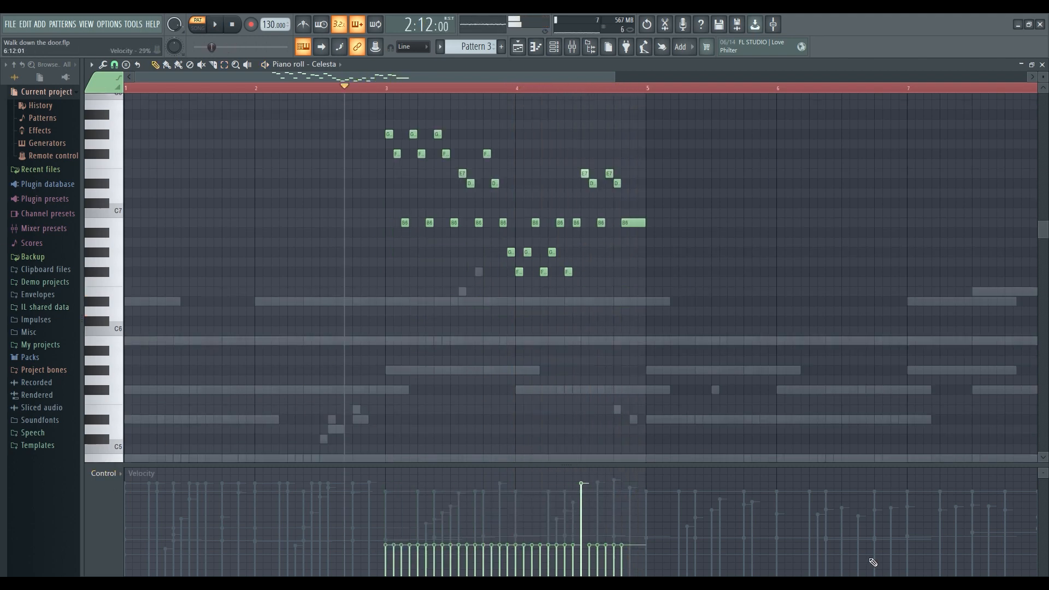
drag(449, 534, 723, 541)
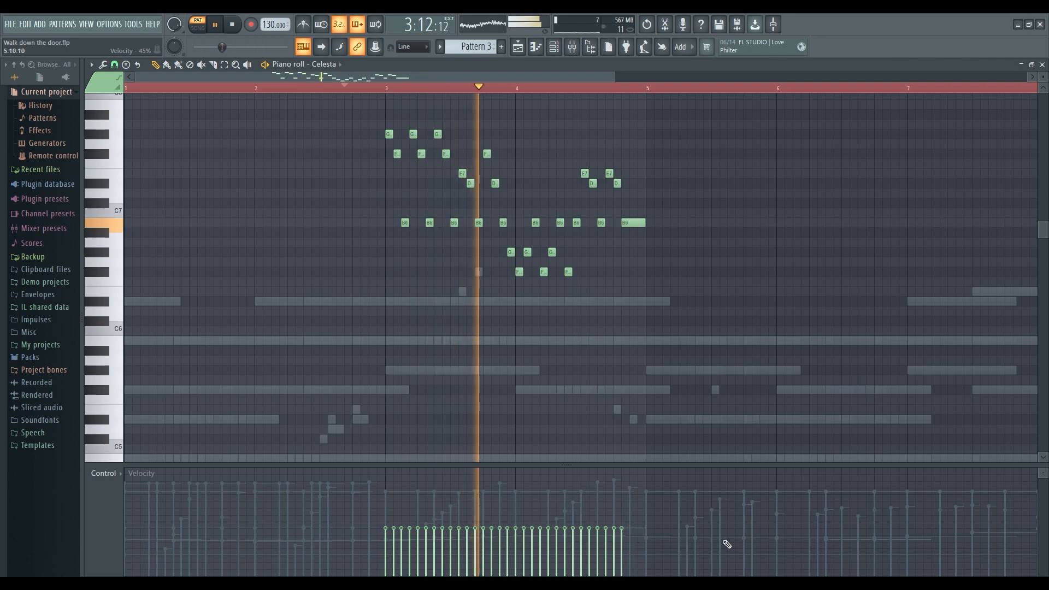
Redraw the Celesta velocities in bars 3 and 4 as a swell that rises from a quiet start.
drag(377, 548, 726, 552)
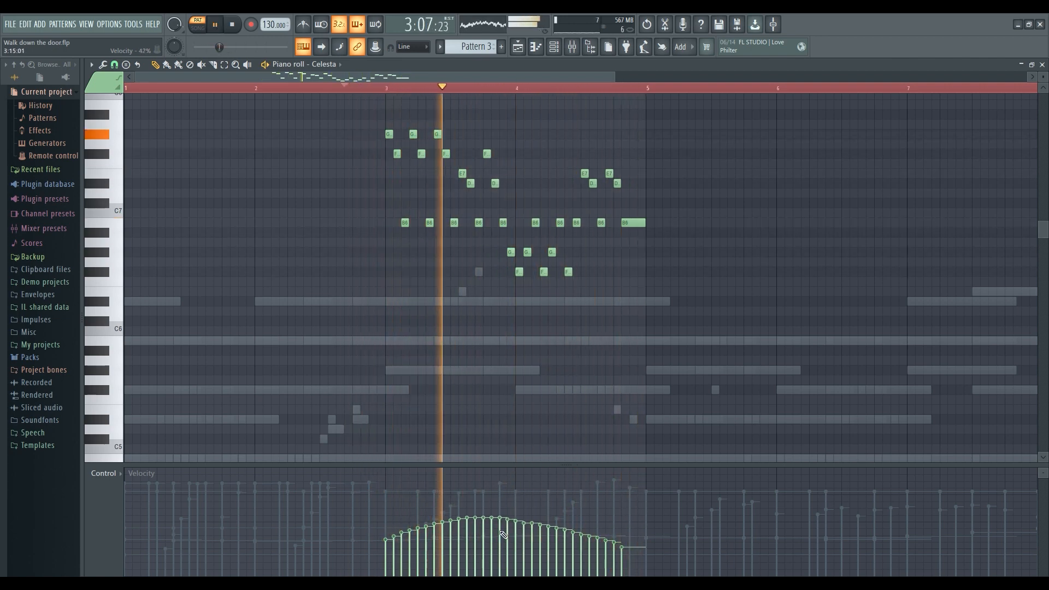
mouse_move(386, 570)
mouse_down()
mouse_move(459, 551)
mouse_move(658, 539)
mouse_up()
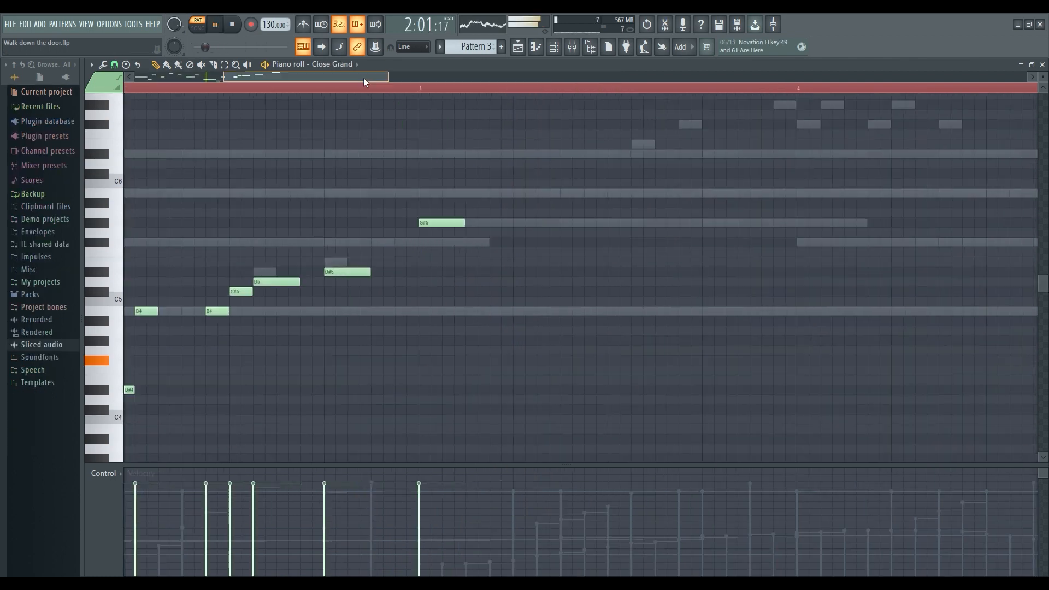
Raise the whole Close Grand melody by one octave, and its notes in bars 3 and 4 by one more.
scroll(701, 233, up, 1)
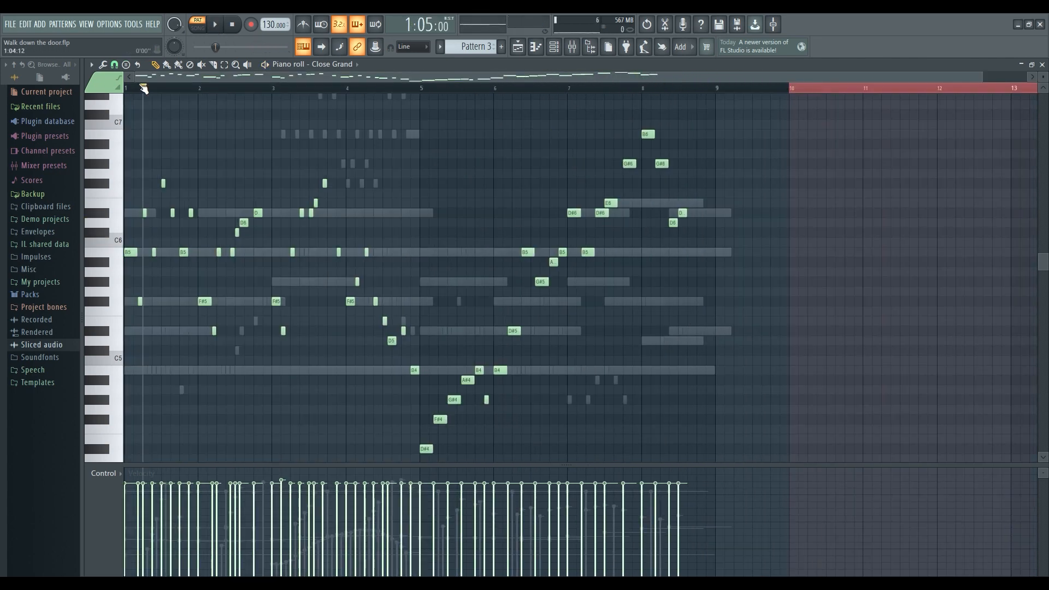
drag(267, 322, 492, 101)
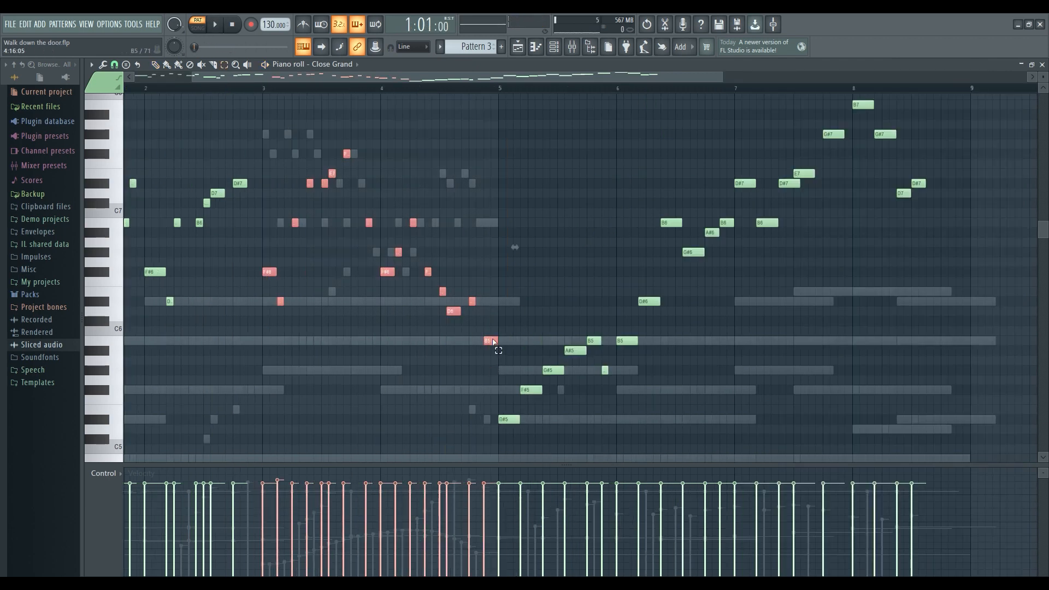
scroll(443, 328, up, 3)
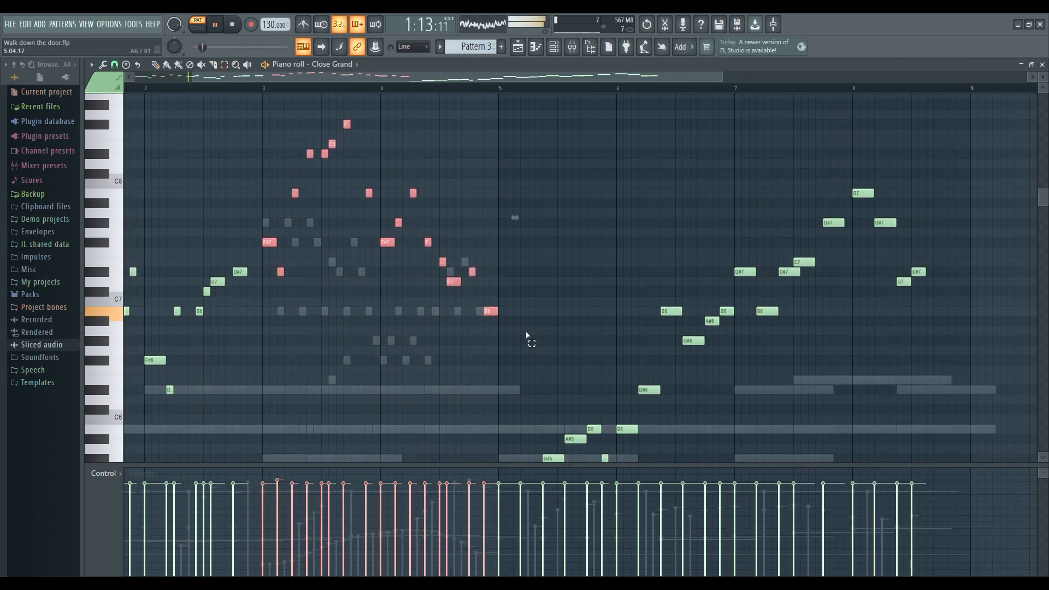
Select the Close Grand notes in bar 4 and listen through the melody to the end.
drag(512, 345, 381, 159)
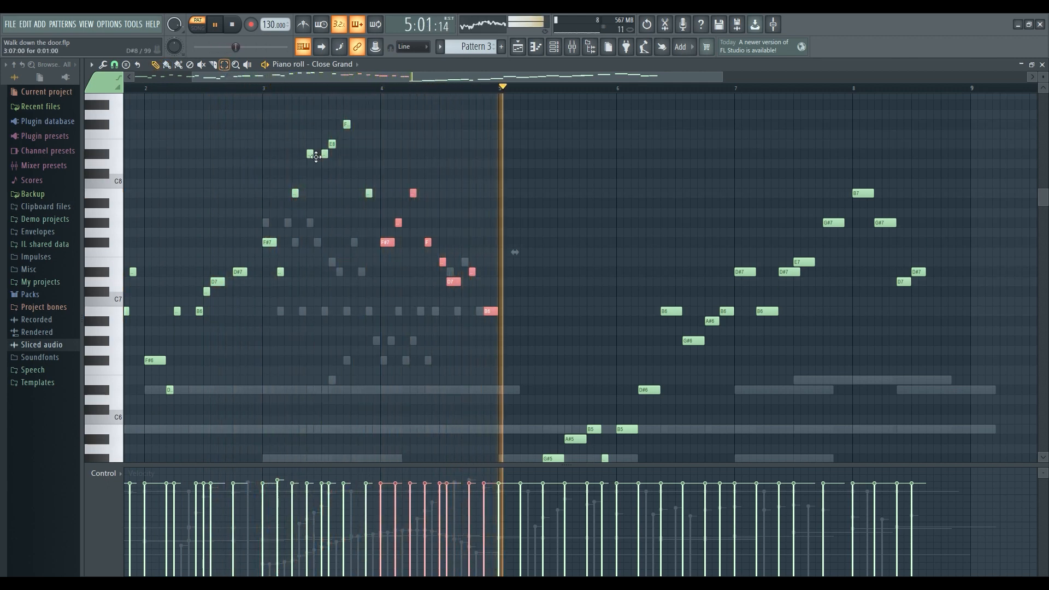
scroll(286, 125, down, 2)
click(226, 65)
scroll(600, 266, down, 2)
scroll(600, 266, down, 1)
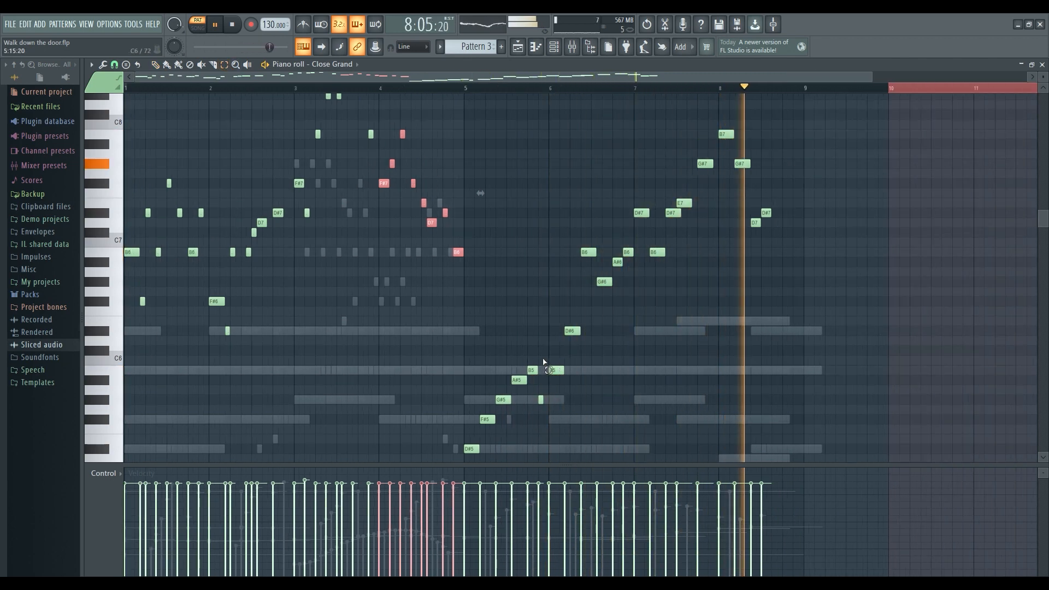
scroll(759, 274, up, 2)
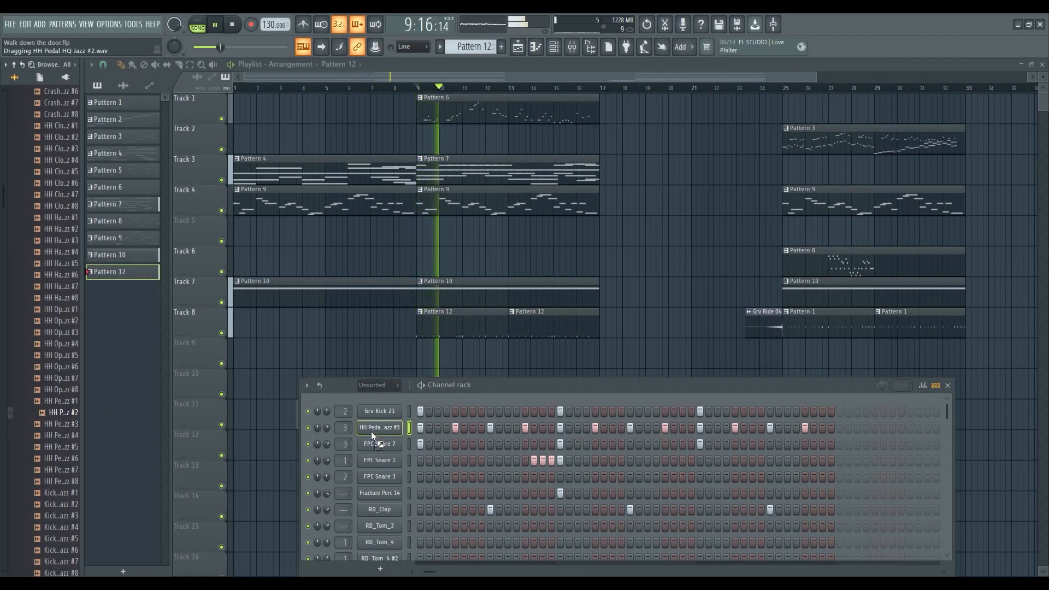
Replace the pedal hi-hat channel's sample with HH Pedal HQ Jazz #2.
drag(371, 431, 379, 432)
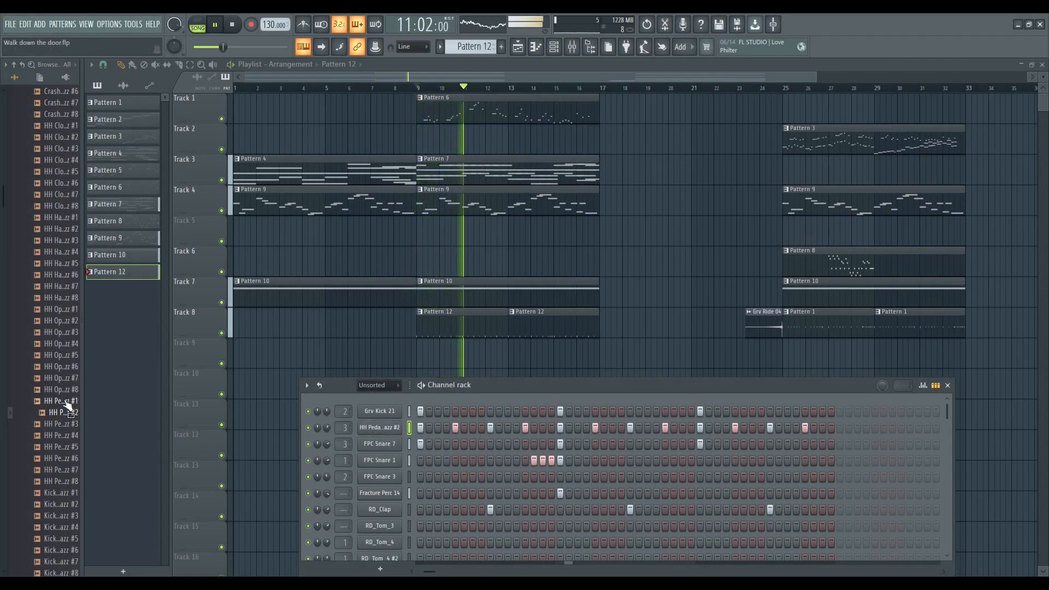
key(F6)
drag(400, 77, 489, 76)
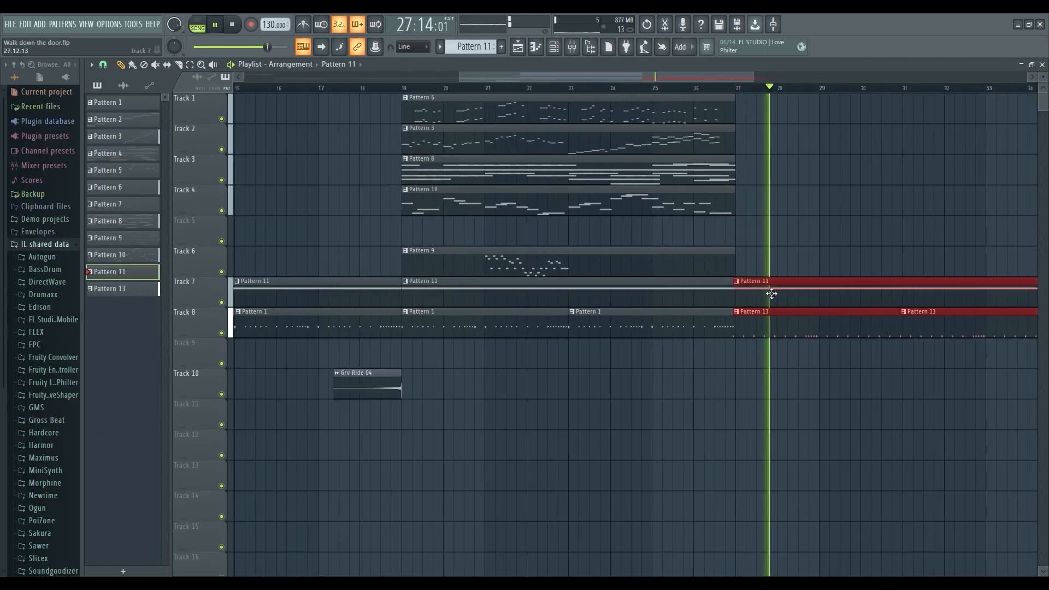
scroll(733, 297, up, 3)
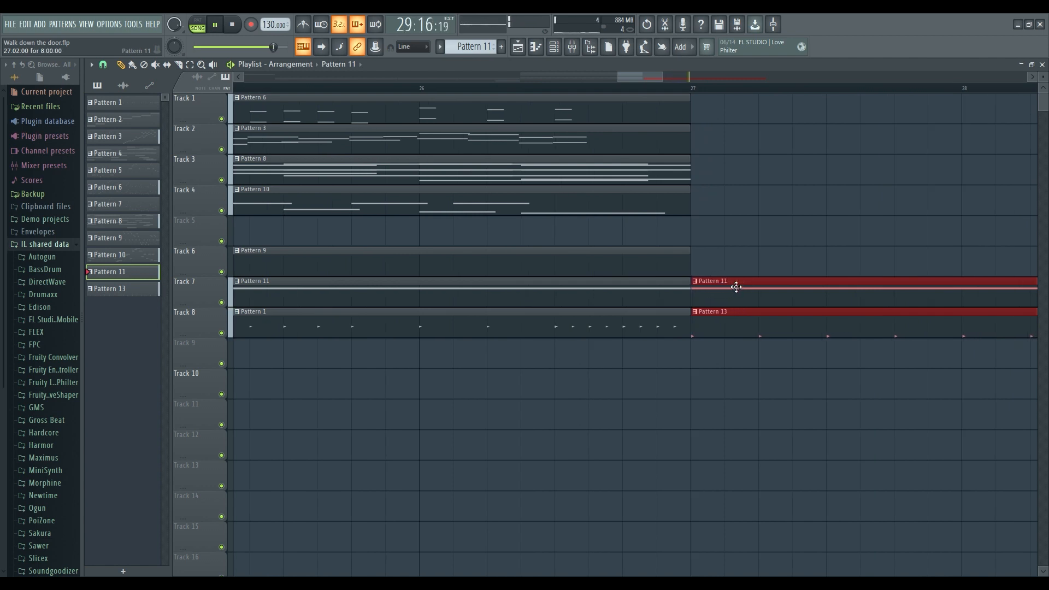
scroll(746, 404, up, 2)
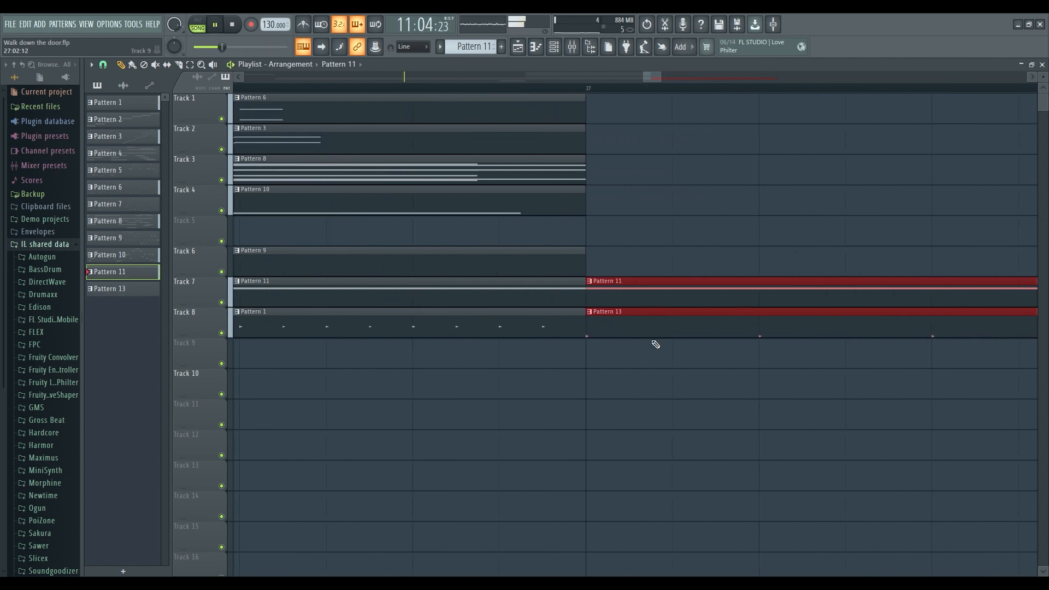
scroll(686, 417, down, 3)
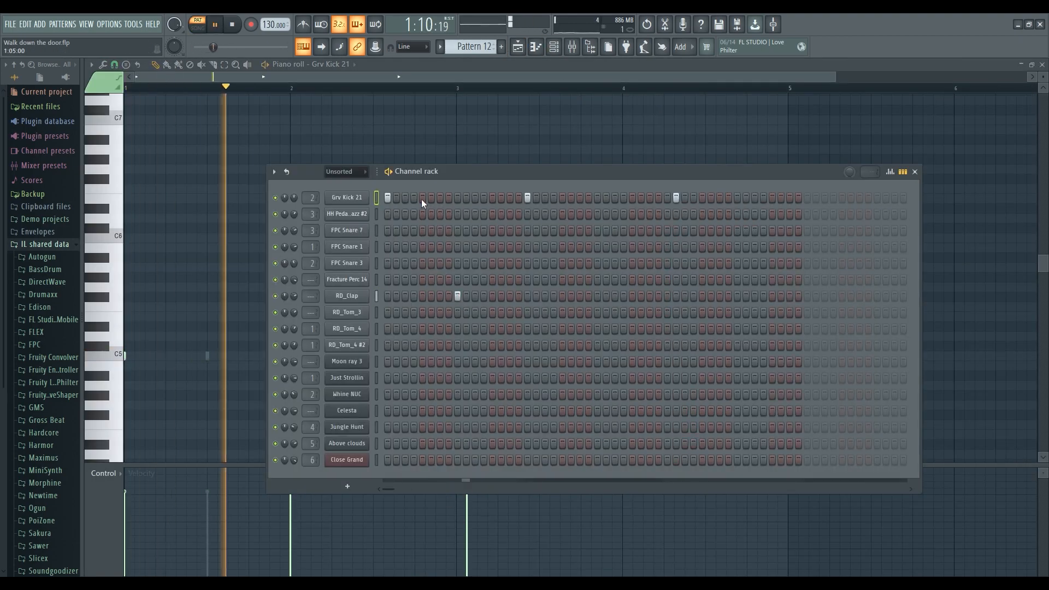
Add pedal hi-hat hits on steps 5 and 13 of Pattern 12 and play the song with it at bar 27.
click(422, 213)
click(492, 213)
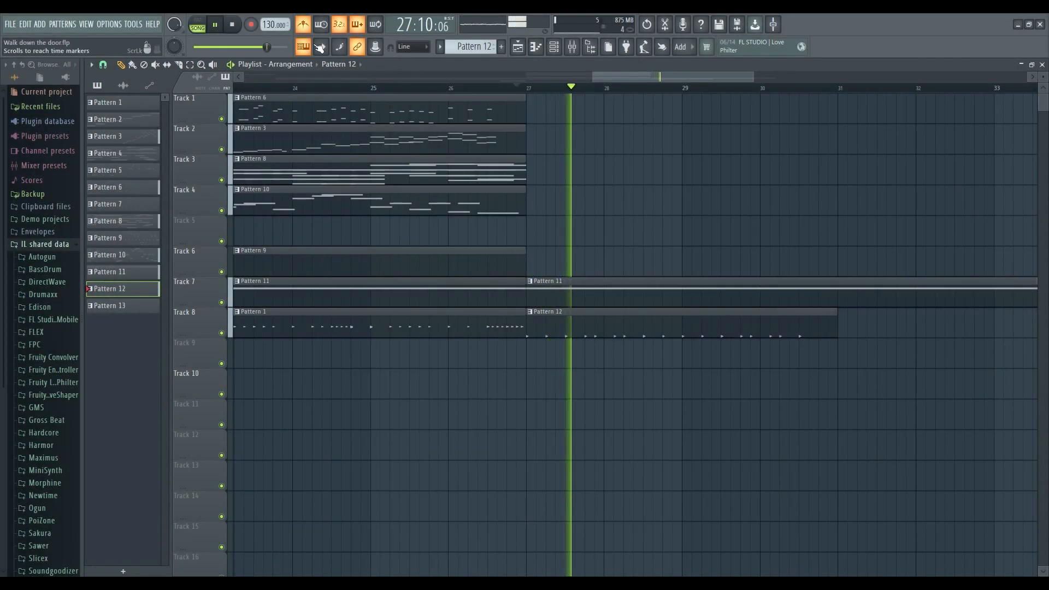
scroll(705, 230, down, 3)
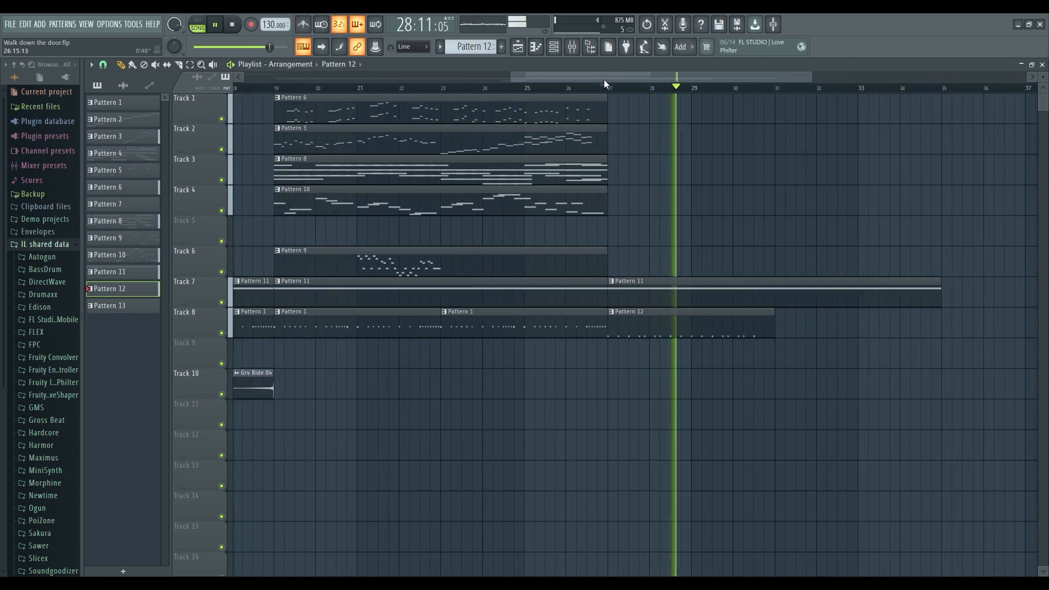
drag(604, 79, 276, 99)
scroll(515, 207, down, 4)
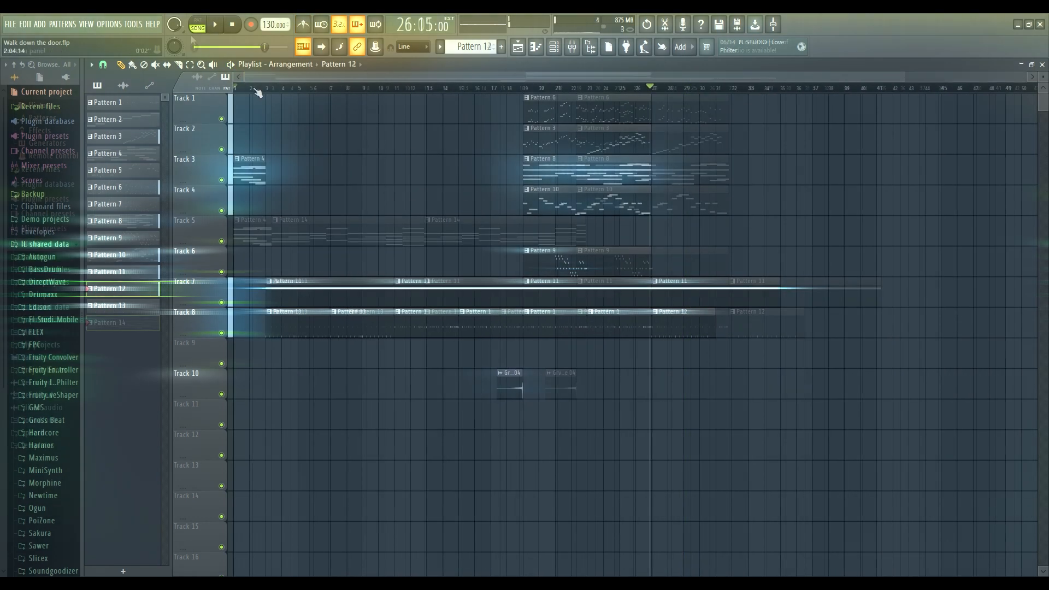
click(215, 30)
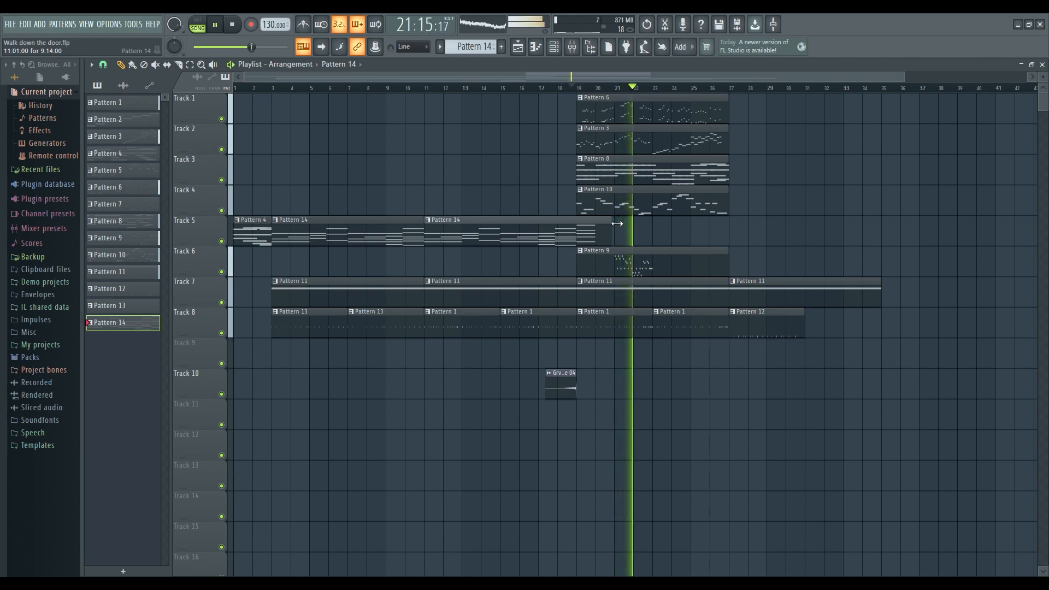
Open Pattern 14's Above clouds chords and select the final B4, F#5, B5 and D#6 chord.
double_click(604, 228)
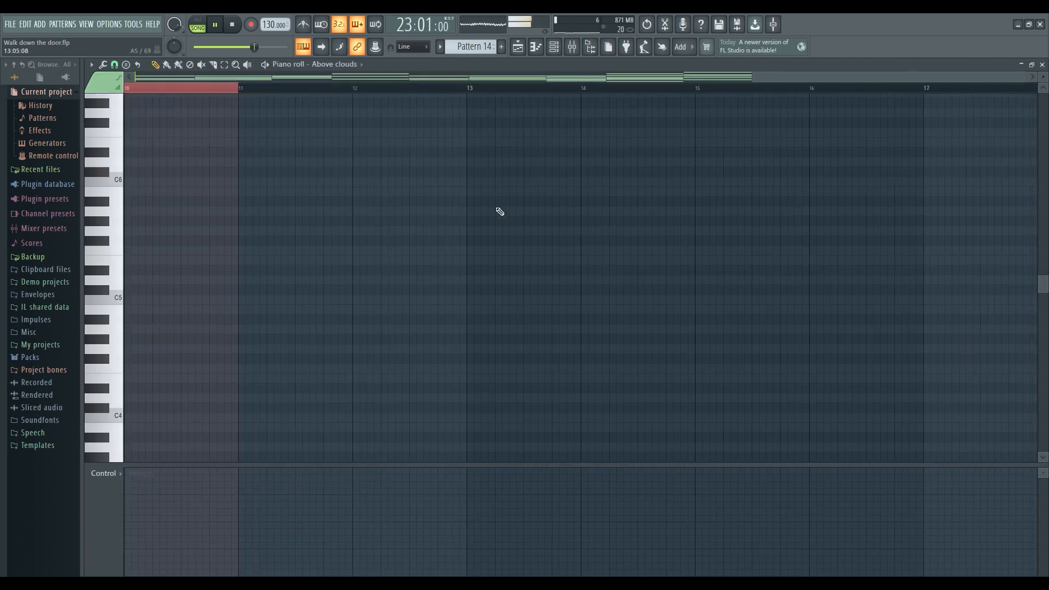
scroll(286, 217, down, 5)
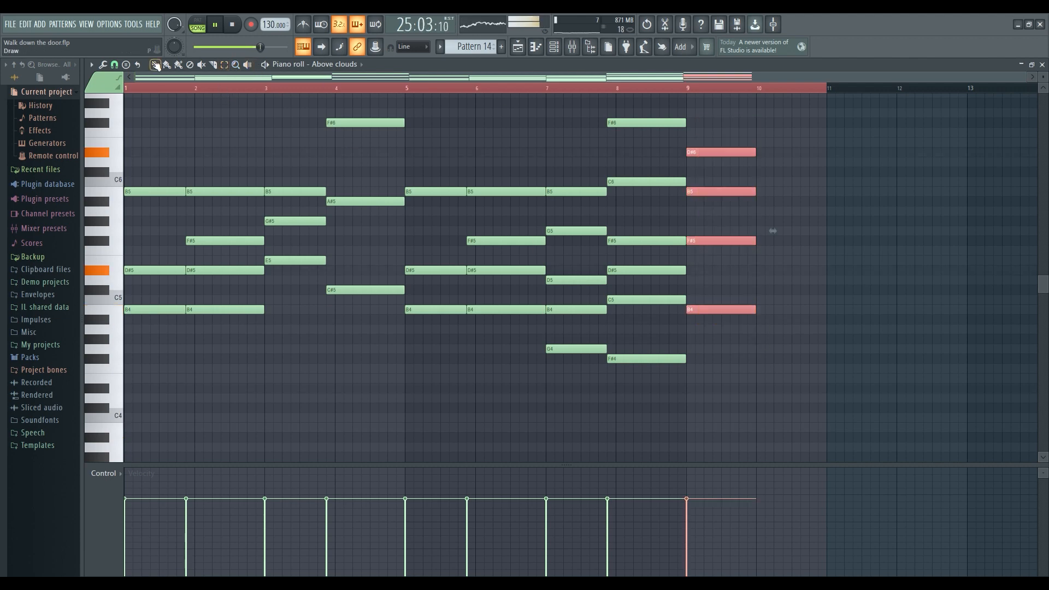
scroll(670, 185, up, 3)
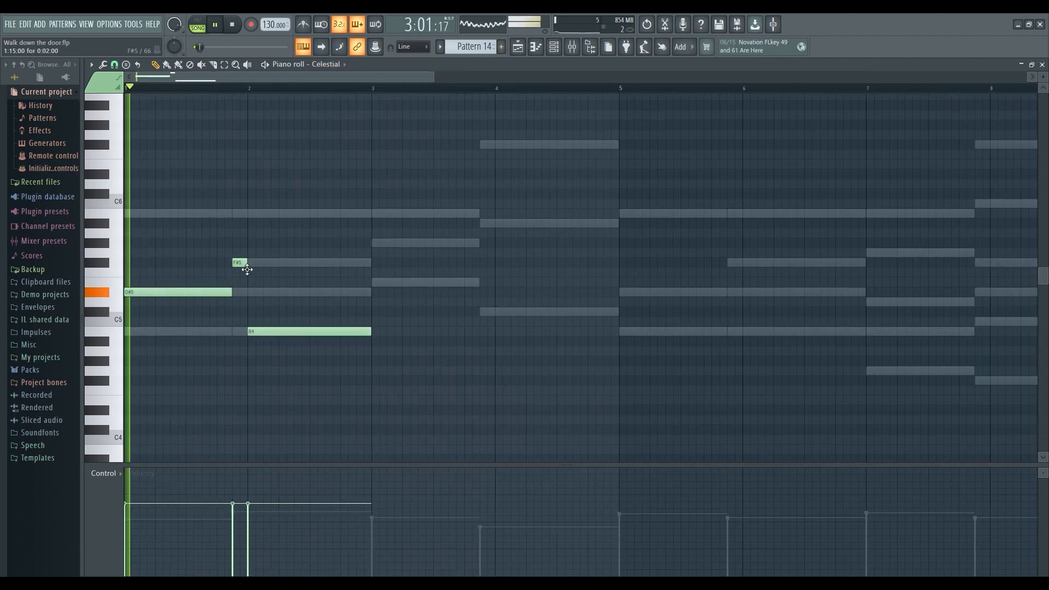
Shape the Celestial melody's opening: shorten D#5 and B4, add F#4 and G#4 in bar 2, then E5 and A#5 in bar 3.
drag(231, 293, 217, 292)
click(377, 282)
click(487, 224)
scroll(281, 93, up, 2)
drag(461, 332, 376, 331)
click(382, 361)
click(362, 381)
key(space)
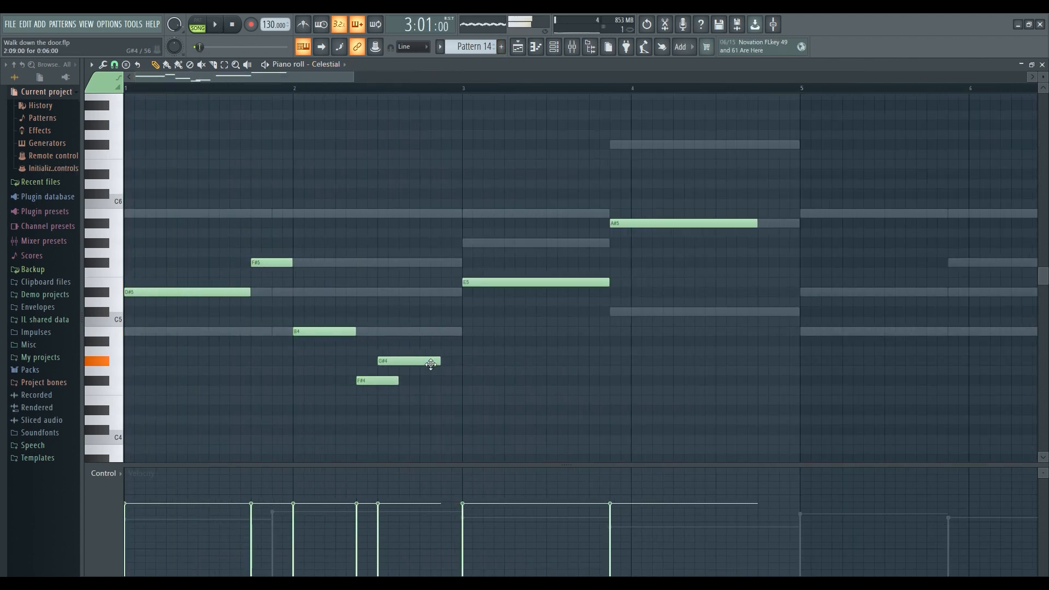
End bar 2 with B4 and F#4, shorten E5 in bar 3, and add G#5 and an F#5 held through bar 4.
drag(425, 382, 446, 382)
drag(608, 283, 587, 283)
click(595, 243)
click(615, 263)
key(space)
drag(756, 263, 798, 263)
Write Celestial bar 5 as D#5, B4, D#5, F5 and start bar 6 with F#5, D#5, B4, F#4, G#4, B4.
click(553, 214)
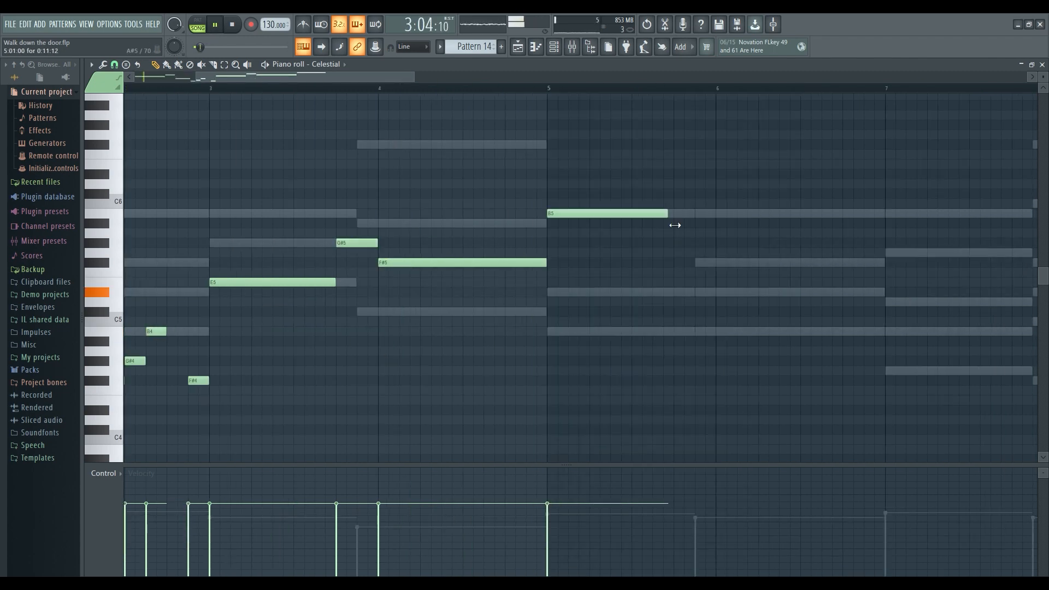
drag(166, 78, 223, 82)
click(385, 332)
click(406, 292)
drag(437, 292, 375, 294)
scroll(512, 274, up, 2)
click(464, 262)
click(678, 331)
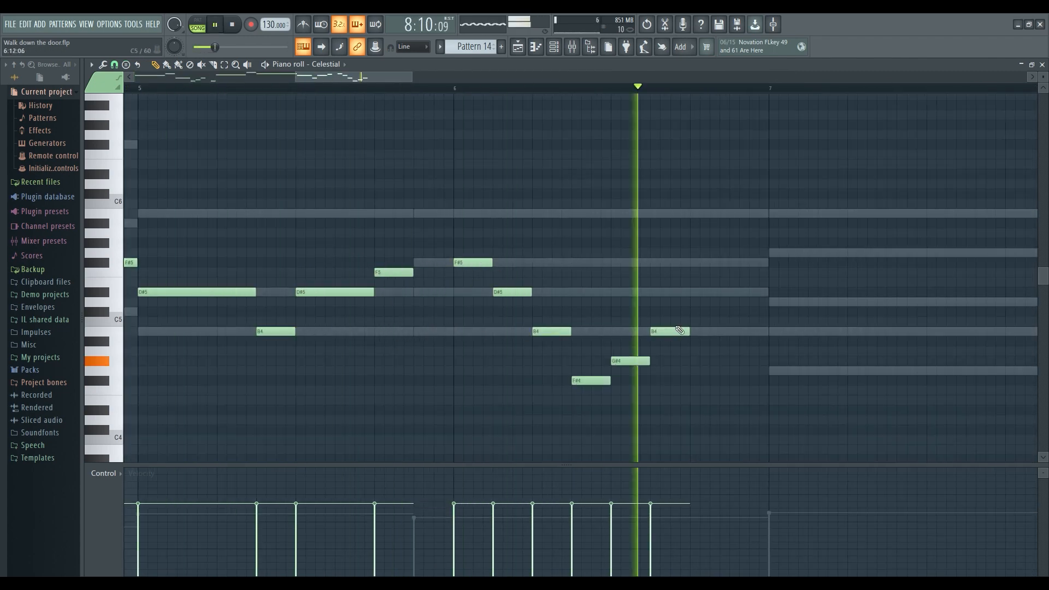
Try a B5, G5, D5, B4 arpeggio in bar 7 and a run over F#6, C6, F#5, D#5 and C5 in bar 8.
key(space)
click(572, 306)
key(space)
key(space)
click(667, 296)
click(694, 326)
click(754, 444)
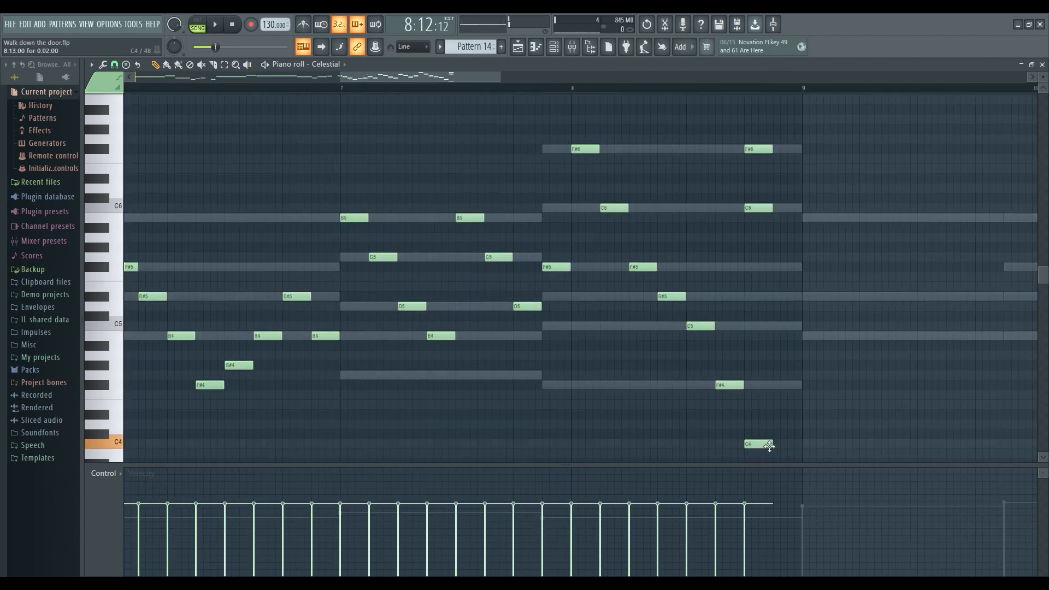
click(783, 267)
key(space)
Try reworking the second half of bar 8 by deleting C5 and repeating F#6 and C6, and play it back.
right_click(701, 327)
click(700, 149)
click(730, 208)
click(758, 267)
key(space)
scroll(754, 272, down, 3)
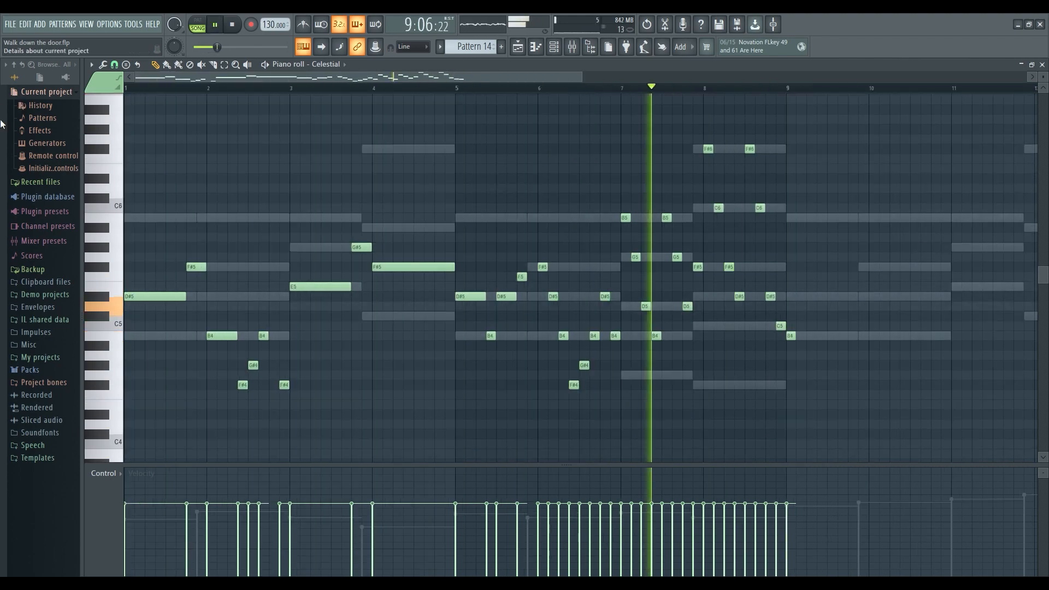
Replace the Celestial arpeggio in bars 7 and 8 with a lengthened G5, a short B5 and a held F#5, and play it back.
scroll(732, 326, up, 2)
right_click(732, 326)
scroll(515, 267, up, 2)
click(428, 257)
click(571, 217)
click(681, 267)
drag(453, 258, 490, 257)
drag(579, 218, 616, 221)
scroll(616, 220, down, 3)
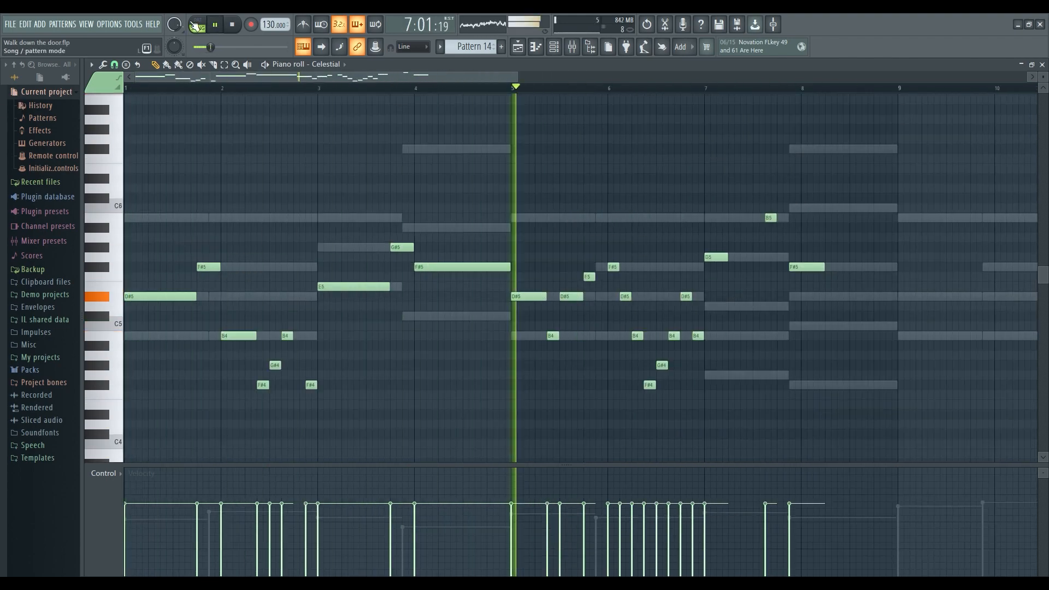
scroll(221, 267, up, 1)
key(space)
Write bar 9 of the Celestial melody with the notes B5, B5, F#5 and B5.
scroll(594, 267, right, 4)
click(618, 217)
click(652, 218)
scroll(654, 228, up, 1)
click(523, 267)
click(569, 218)
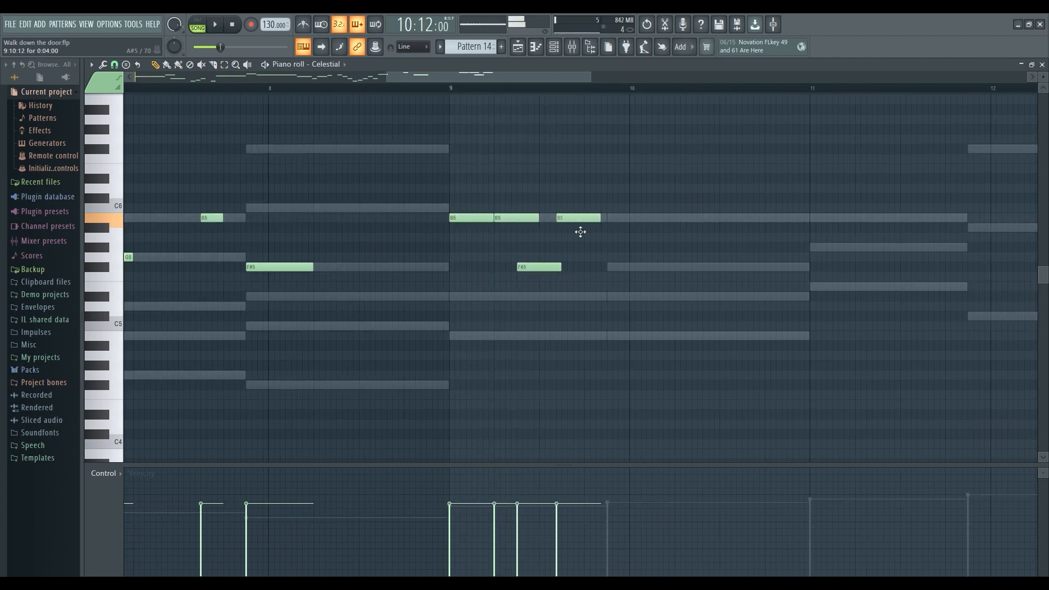
Add D#6 at the end of bar 9, a repeating F#6, B5, F#5, B4 arpeggio in bar 10, and B5 at bar 11.
scroll(581, 225, up, 1)
scroll(498, 226, right, 1)
click(426, 178)
click(482, 159)
click(506, 218)
click(533, 268)
click(558, 336)
key(space)
click(489, 218)
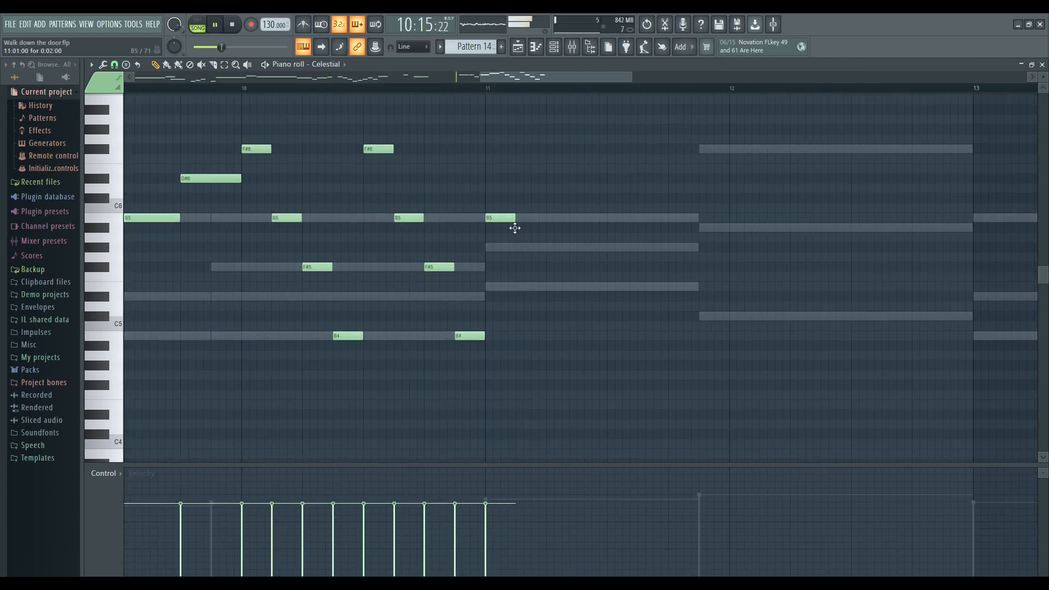
Lead out of bar 11 with D#6 and C#6, and open bar 13 with F#6, F#6, D#6 and F#6.
drag(667, 188, 667, 198)
scroll(688, 218, up, 2)
scroll(677, 164, right, 1)
click(677, 150)
click(720, 149)
scroll(617, 208, down, 3)
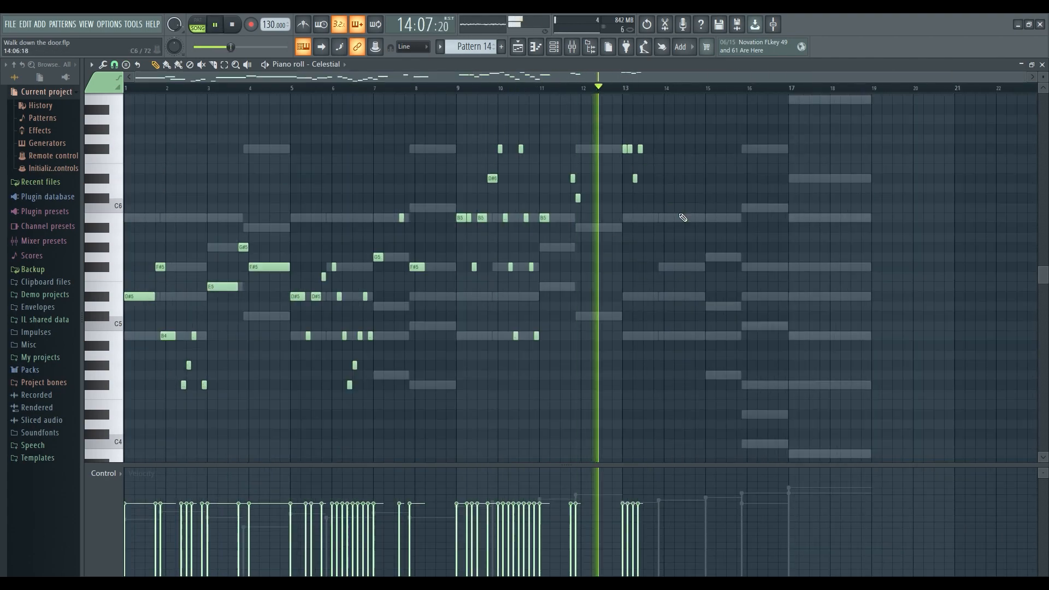
Continue the Celestial line through bars 13 and 14 with a falling and rising run over D#6, B5, F#5, D#5 and B4.
scroll(680, 218, up, 3)
click(567, 208)
click(611, 267)
click(640, 296)
click(611, 336)
click(670, 336)
click(666, 218)
click(695, 179)
Duplicate bar 13's upper F#6, D#6 and B5 phrase into bar 14 and add a D#5 at the bar's end.
ctrl+shift+click(349, 178)
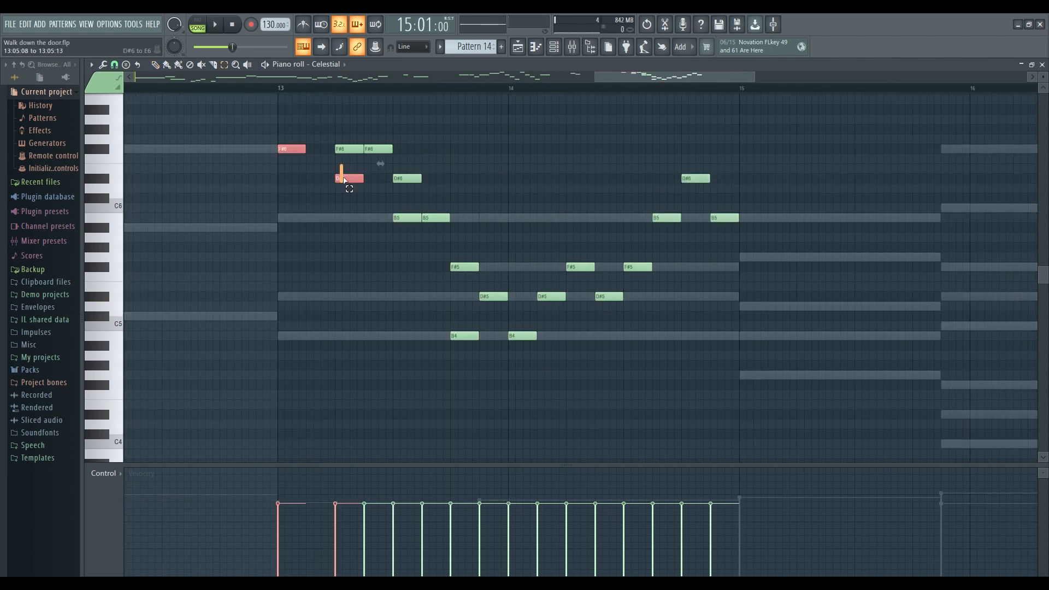
key(ctrl+b)
click(580, 149)
click(667, 296)
click(638, 218)
scroll(683, 393, down, 3)
scroll(722, 350, up, 3)
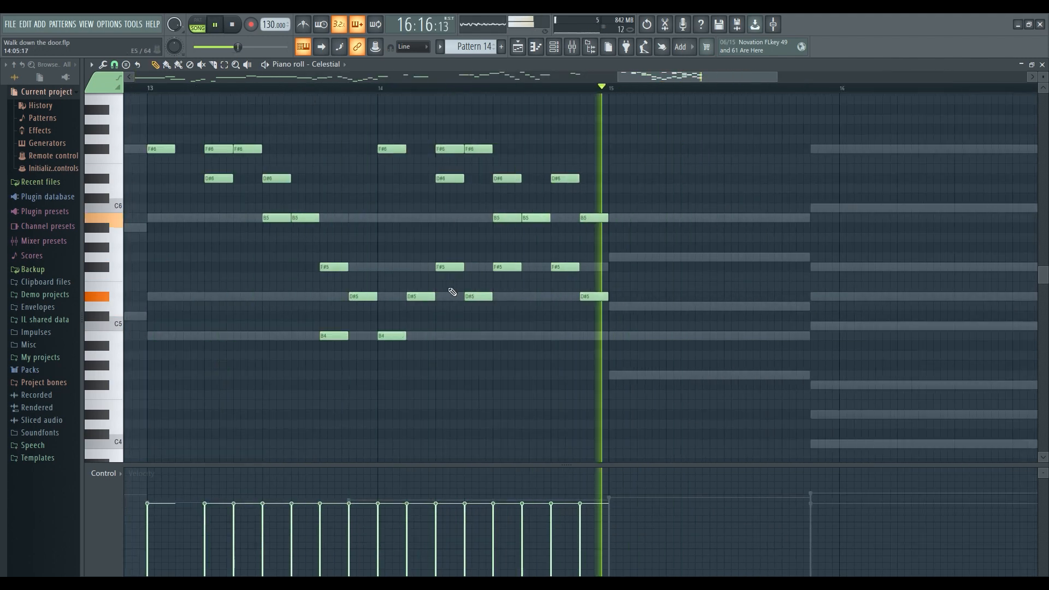
Rework bar 14 by adding two B4 notes and a D#5 and deleting the last D#6, the last B5 and an F#5.
key(space)
click(563, 336)
key(space)
right_click(565, 179)
right_click(594, 218)
right_click(450, 267)
click(477, 336)
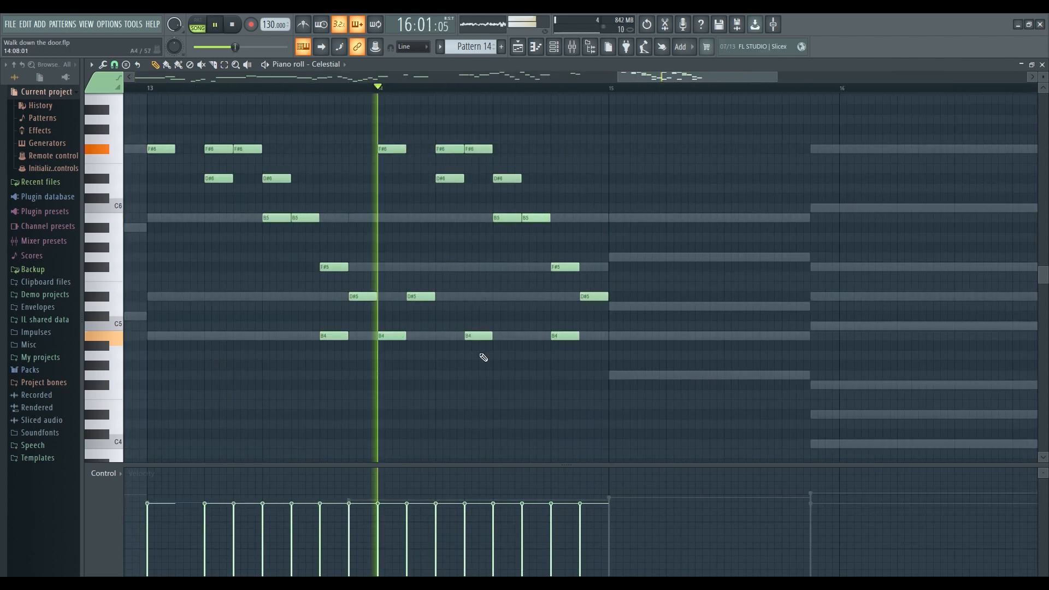
click(505, 297)
Start bar 15 of the Celestial melody with G4 and add B4 notes after it.
click(622, 375)
scroll(340, 129, down, 3)
key(space)
scroll(452, 340, up, 3)
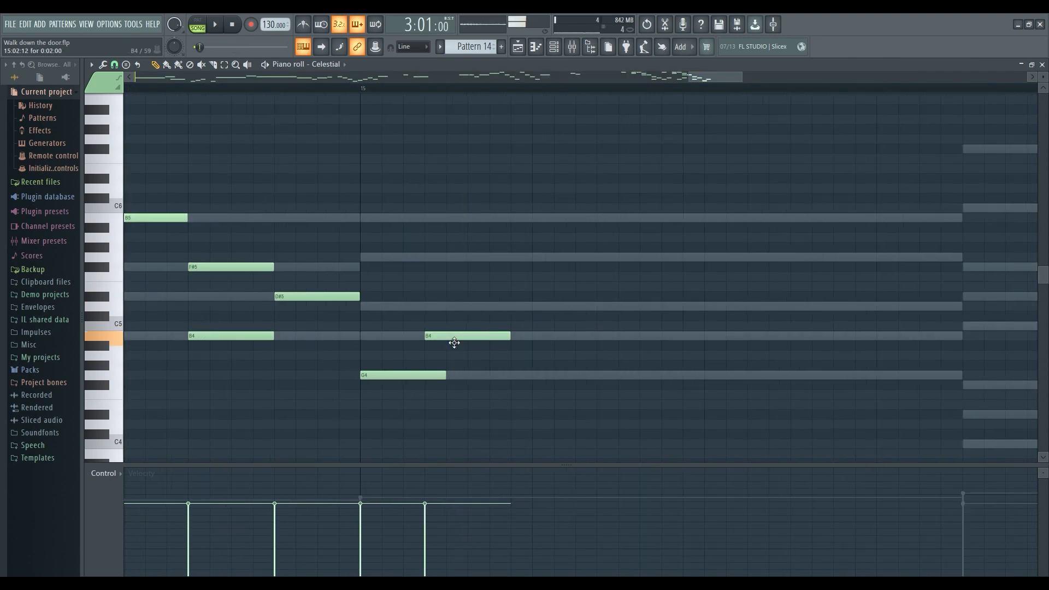
click(683, 335)
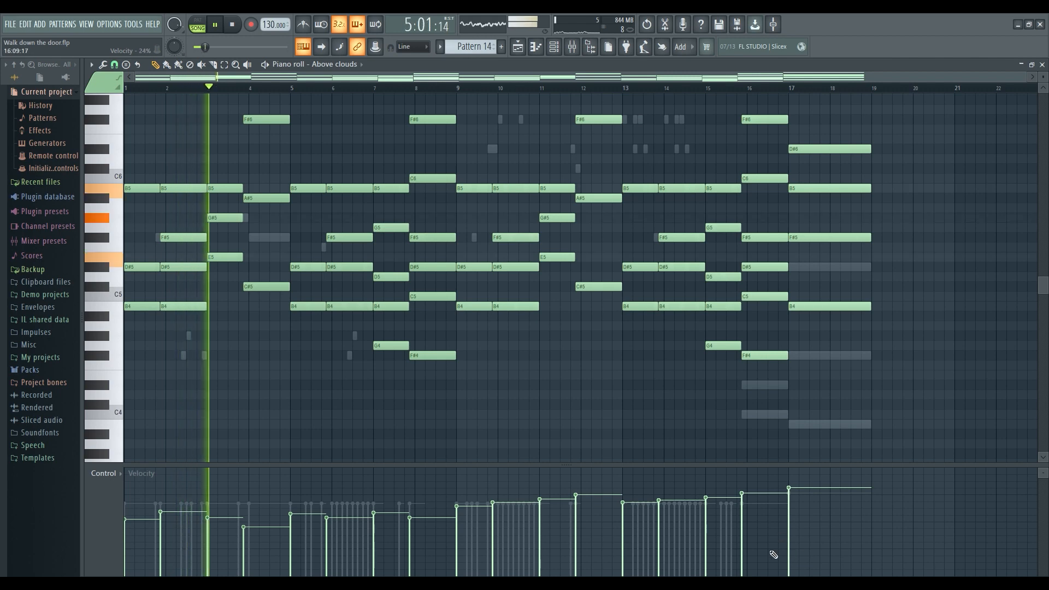
Transfer Pattern 14's Celestial melody to the Close Grand.
double_click(205, 356)
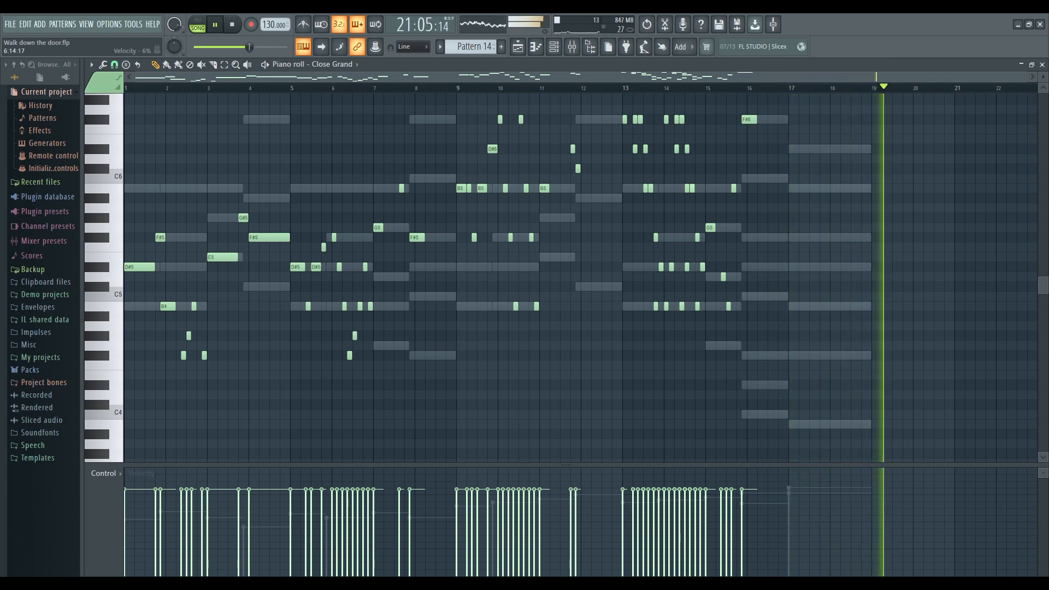
Review the Close Grand melodies of Patterns 14 and 23 in the piano roll during playback.
scroll(500, 362, up, 5)
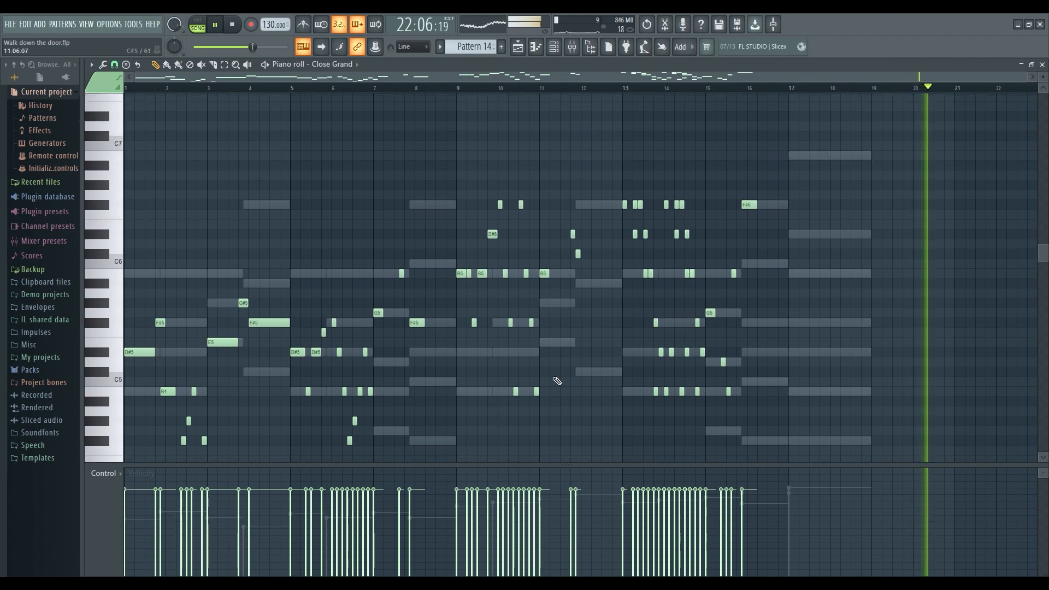
key(space)
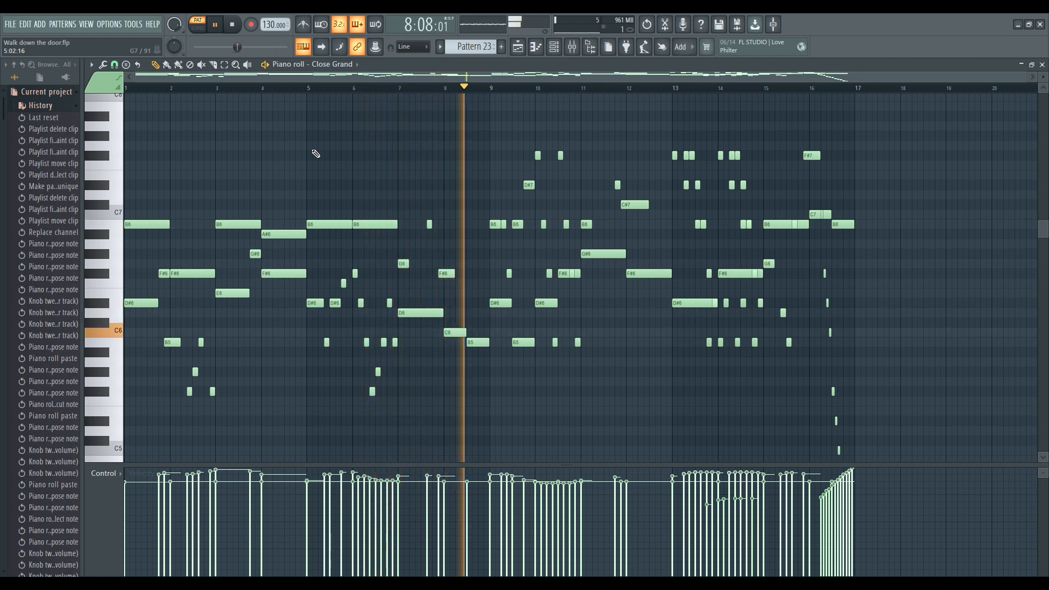
key(space)
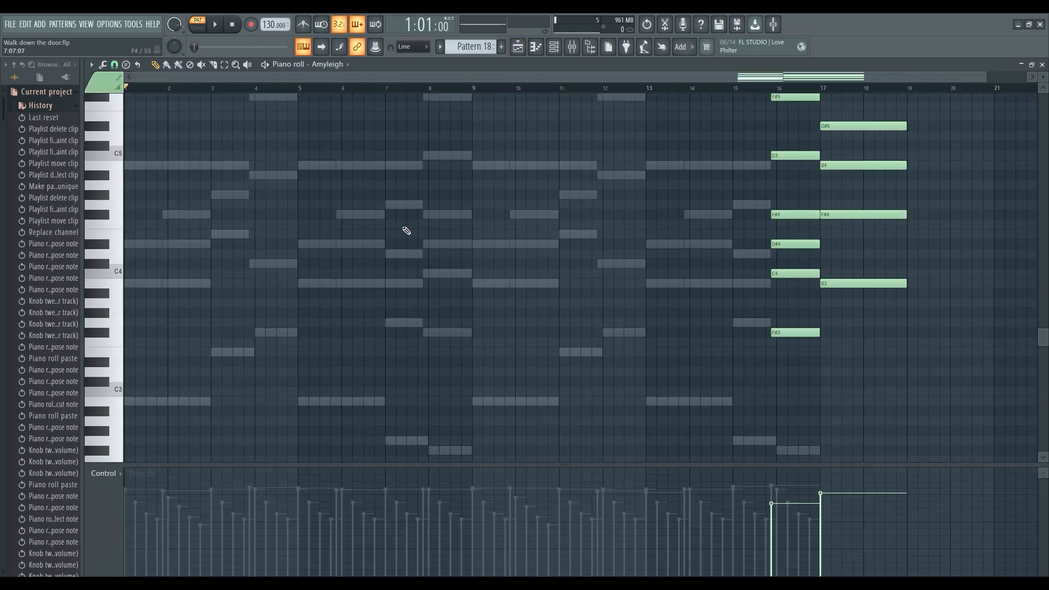
Show Pattern 18's Rhodes chords in the piano roll, play them back and audition the chord at bar 17.
double_click(223, 352)
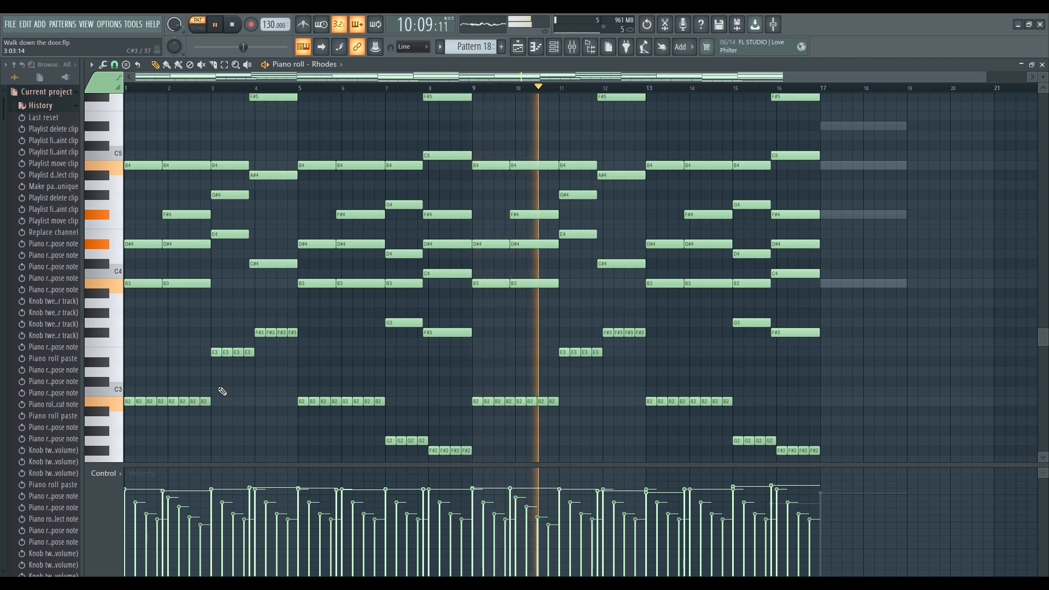
key(space)
click(525, 52)
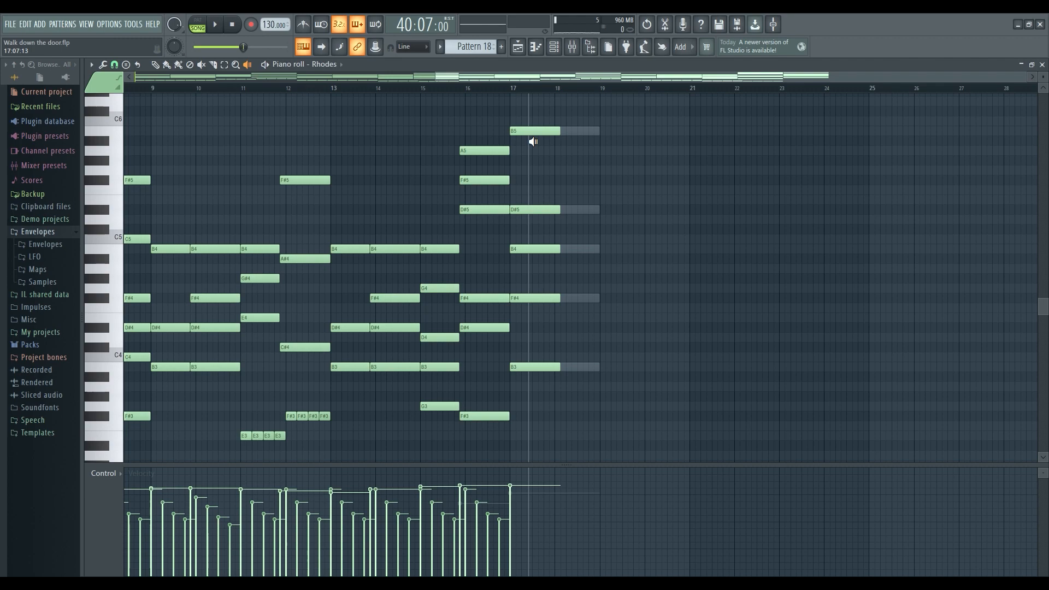
click(531, 142)
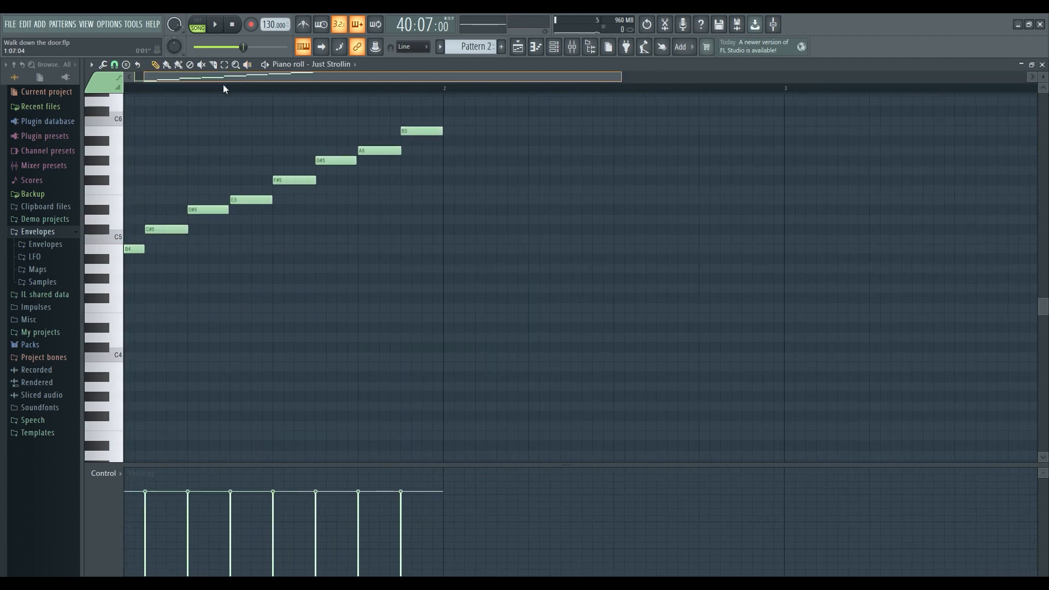
Play Pattern 2's ascending Just Strollin scale from B4 to B5, comparing A5 and A#5 as its seventh note.
key(space)
scroll(272, 124, up, 3)
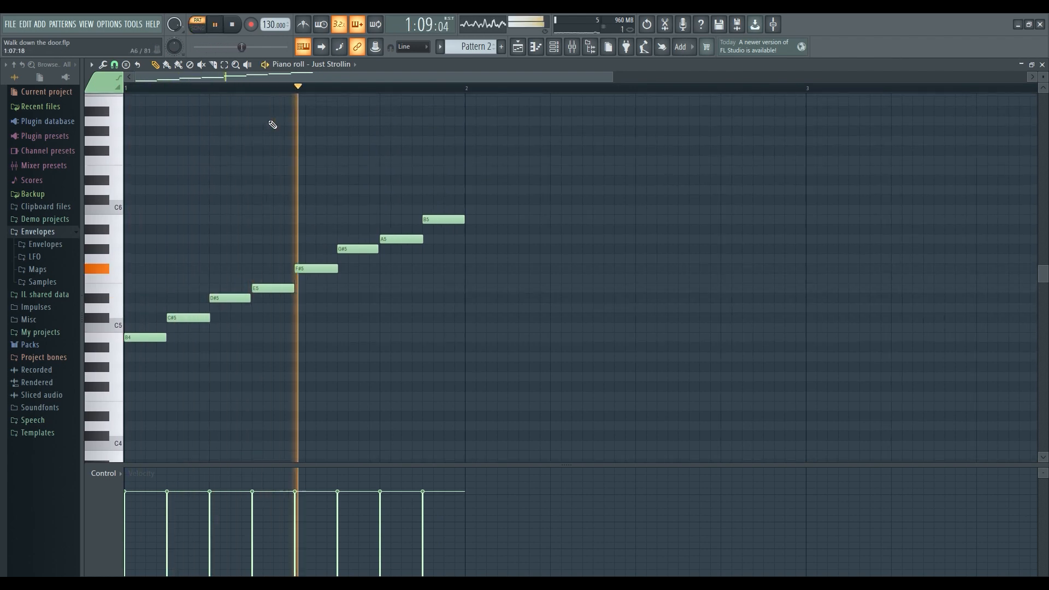
key(space)
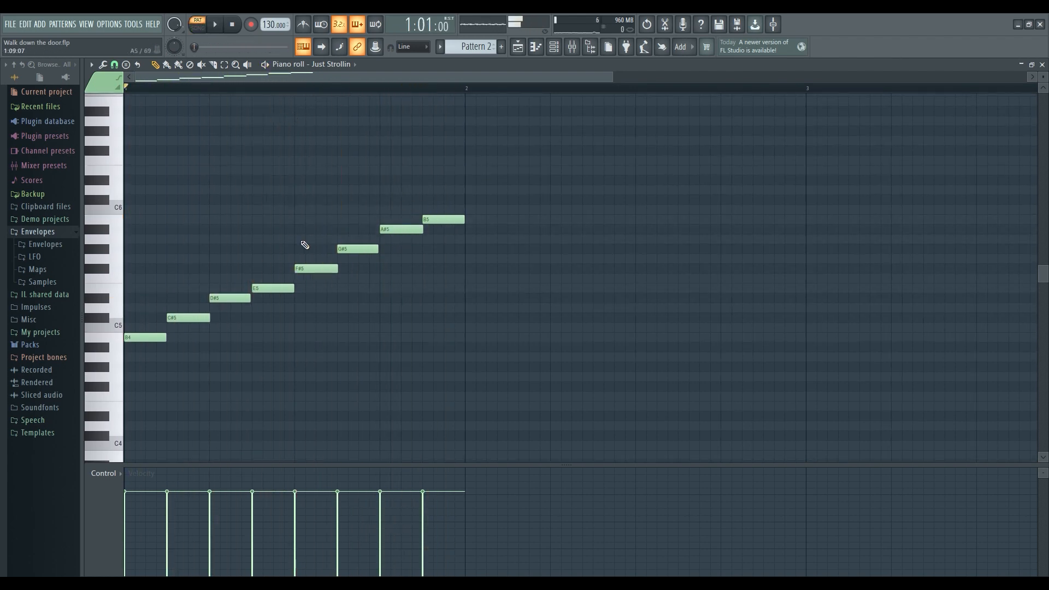
key(space)
key(space)
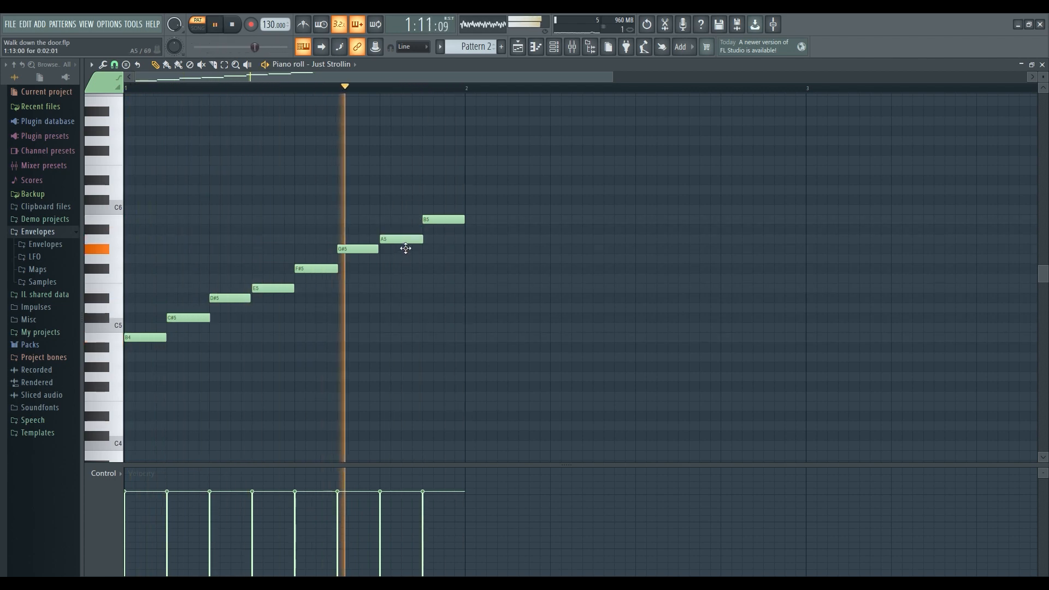
Open Pattern 18 from the playlist and audition its Rhodes chords from bar 15 to bar 17.
click(518, 48)
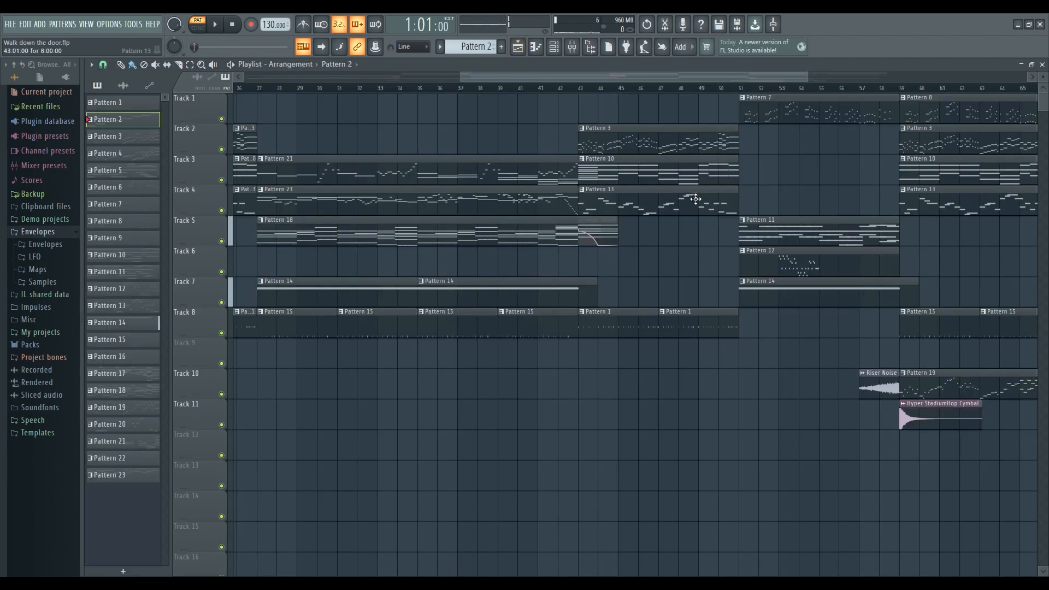
double_click(588, 234)
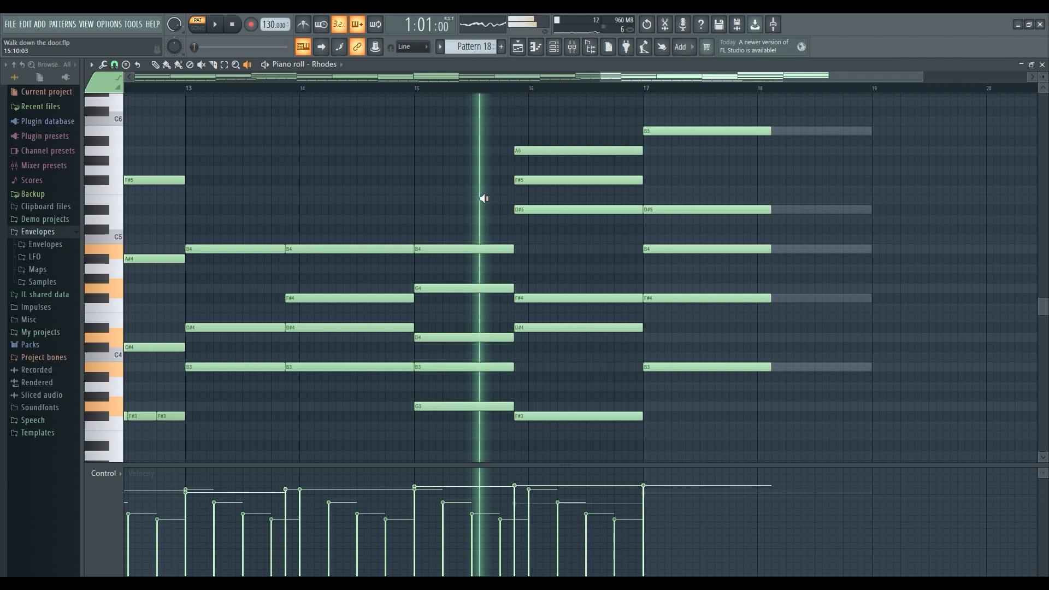
drag(484, 199, 704, 200)
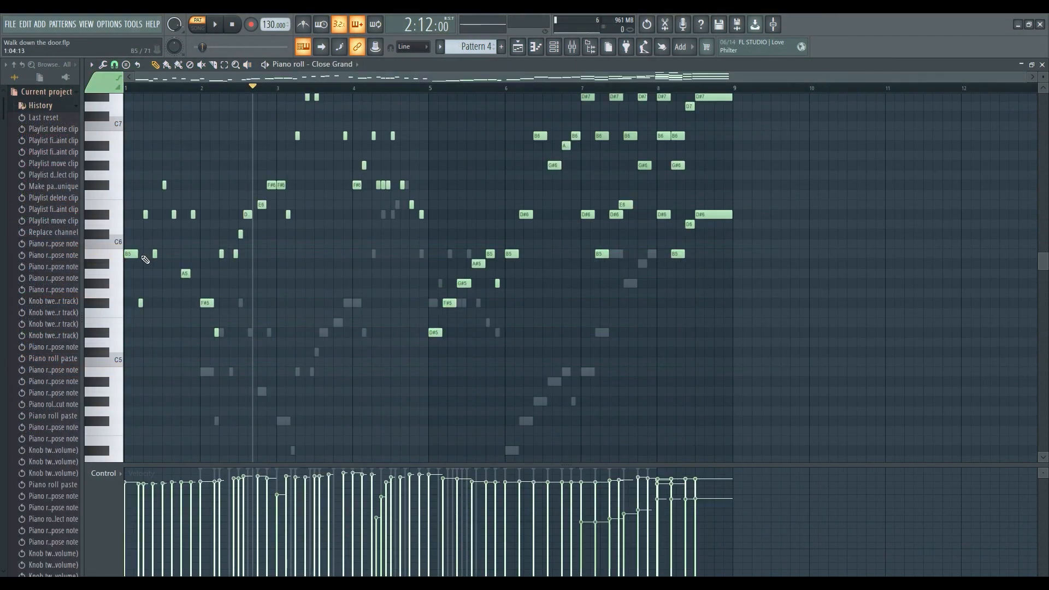
Try shifting all of Pattern 4's Close Grand notes one bar later, and undo the shift.
key(ctrl+a)
drag(137, 259, 212, 262)
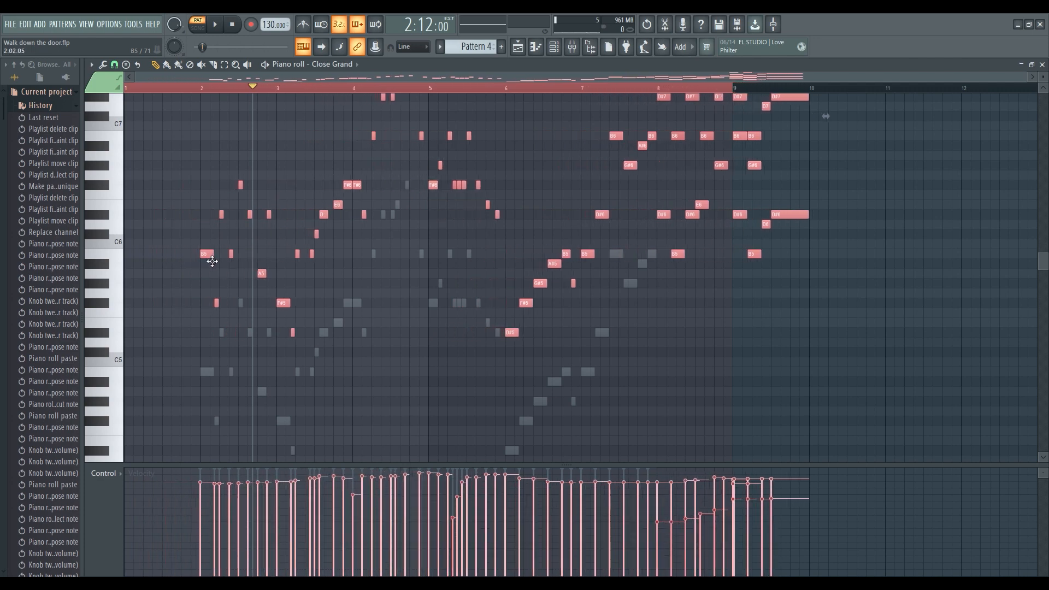
key(ctrl+z)
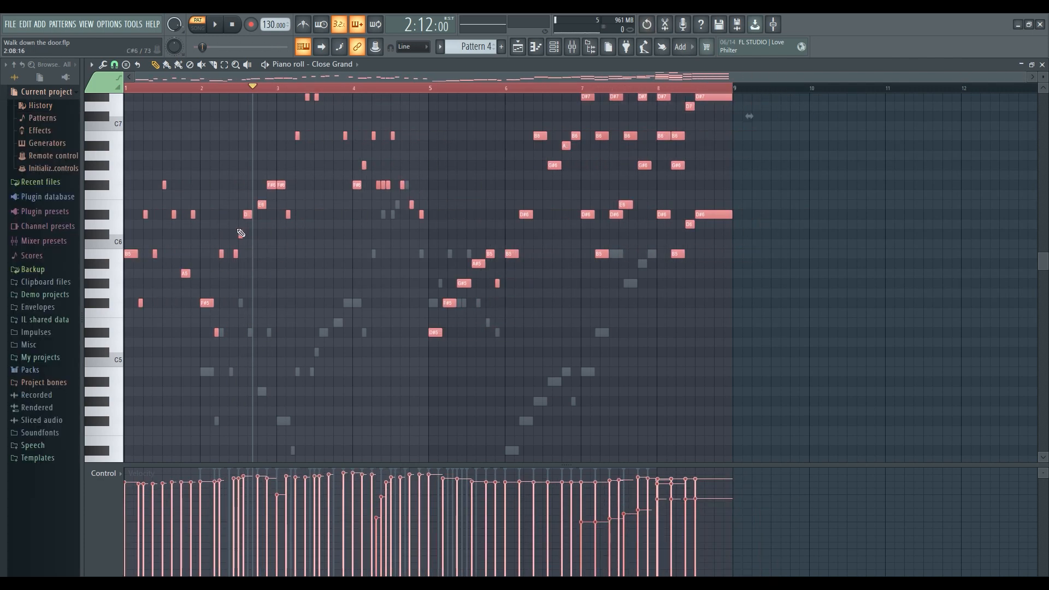
Play back Pattern 4 with its notes deselected and compare the Close Grand melody with the other instrument's ghost notes.
key(space)
click(206, 153)
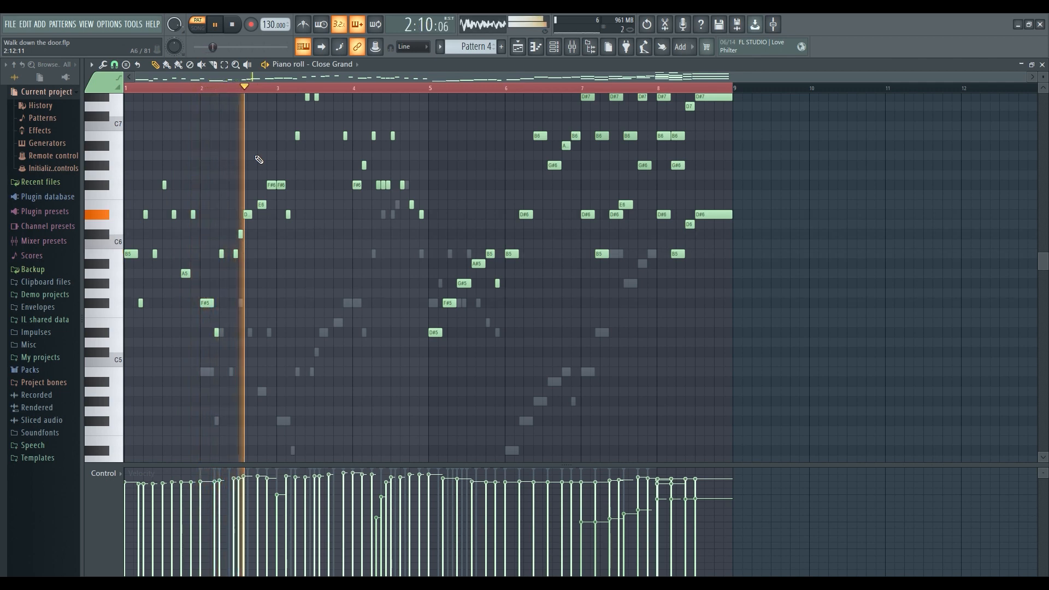
scroll(392, 287, down, 1)
scroll(394, 290, down, 1)
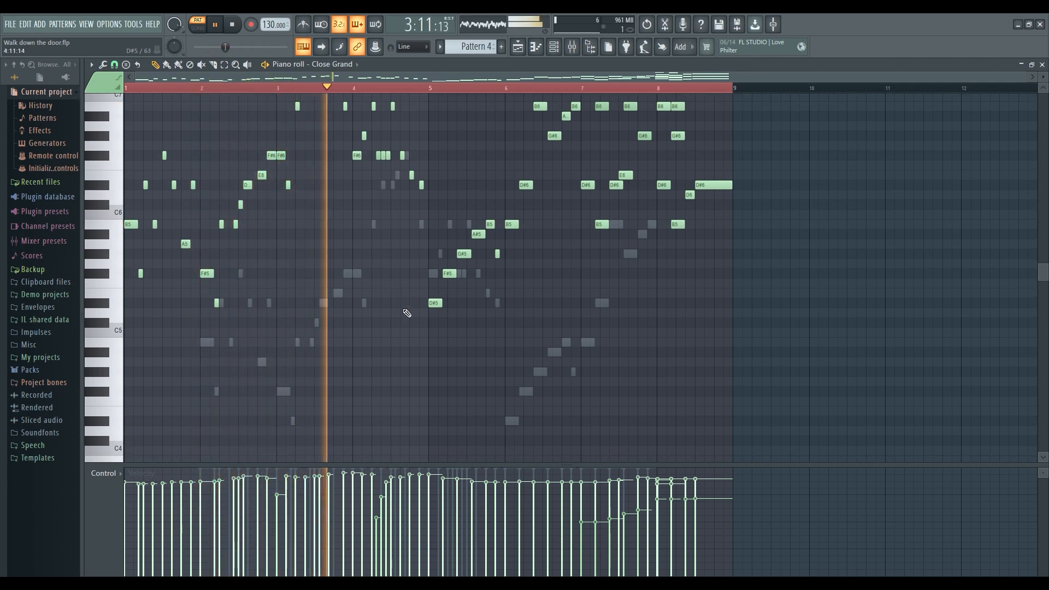
scroll(687, 356, up, 4)
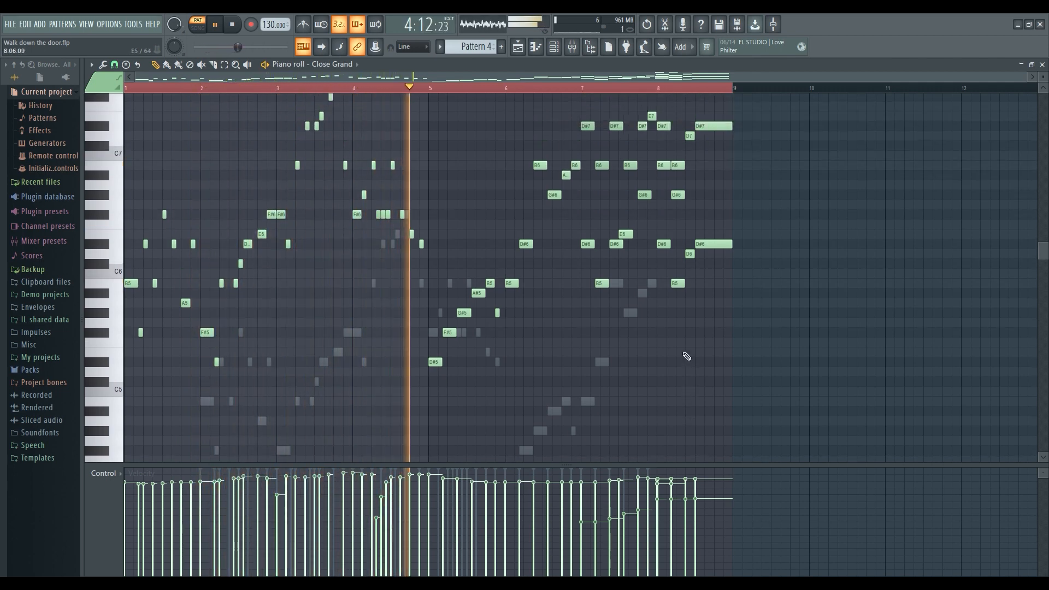